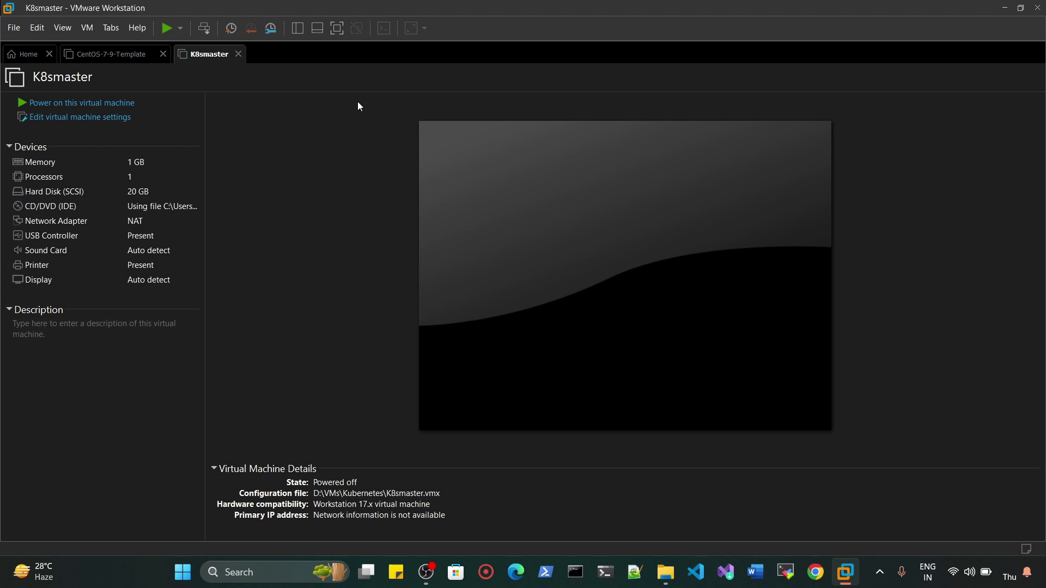
- Close the CentOS-7-9-Template and Home tabs, keeping only K8smaster, and open its VM settings
{"action": "key", "text": "ctrl+shift+Tab"}
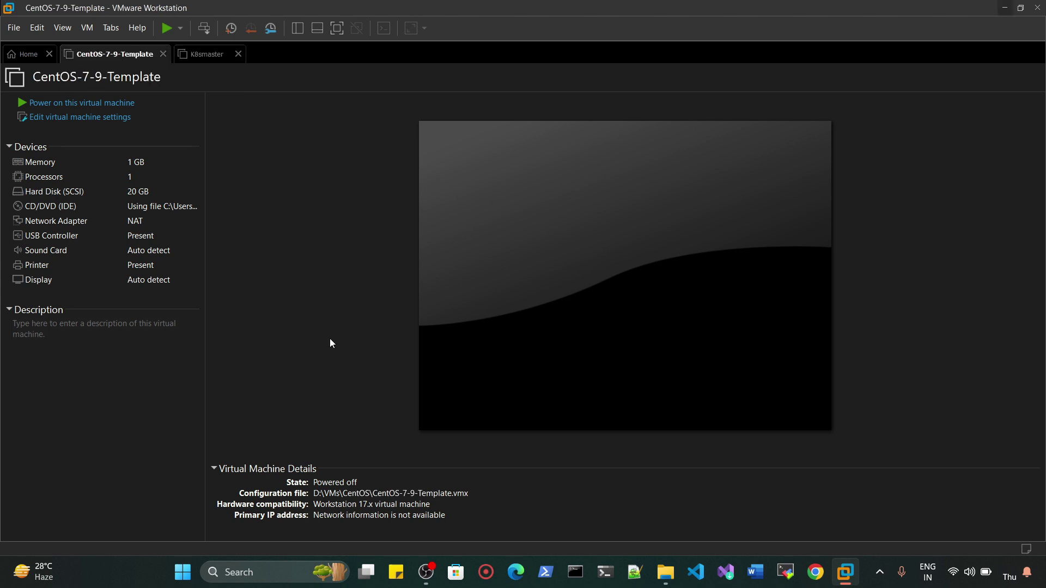
{"action": "left_click", "coordinate": [207, 56]}
{"action": "left_click", "coordinate": [140, 59]}
{"action": "left_click", "coordinate": [163, 54]}
{"action": "left_click", "coordinate": [49, 55]}
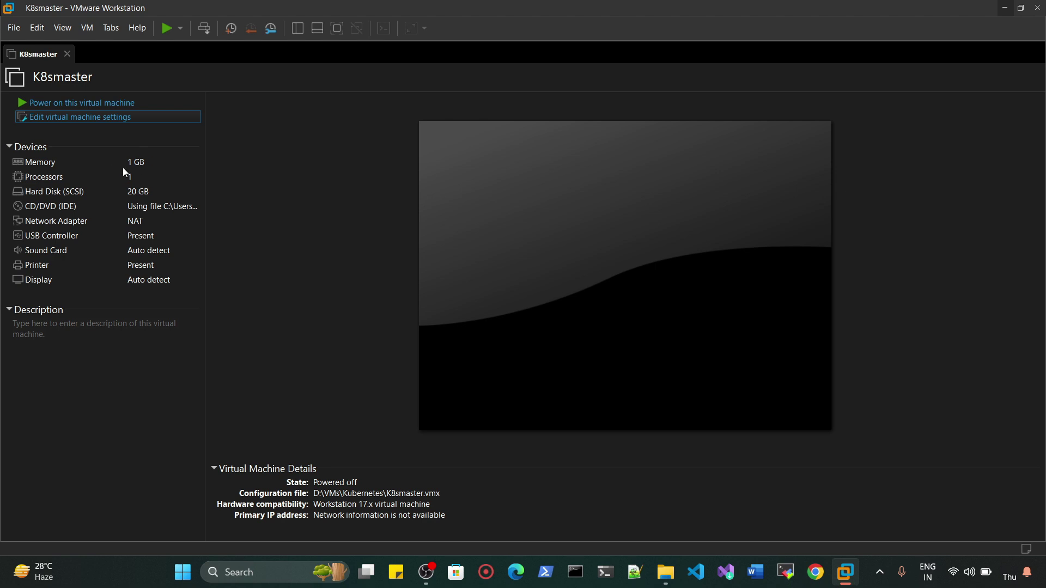
{"action": "key", "text": "ctrl+d"}
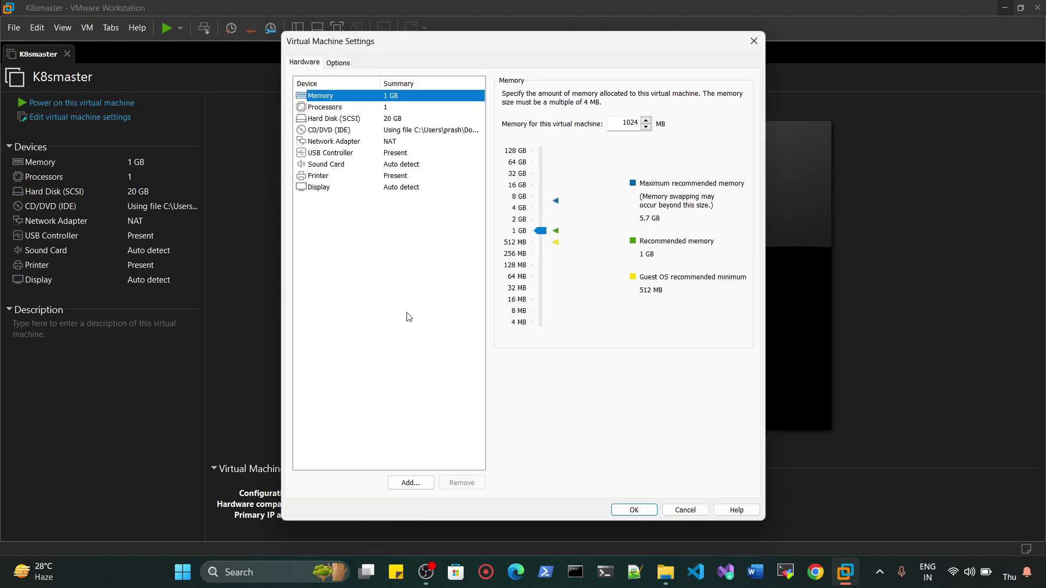
- Raise the K8smaster memory from 1024 MB to 2600 MB
{"action": "left_click", "coordinate": [632, 125]}
{"action": "double_click", "coordinate": [631, 124]}
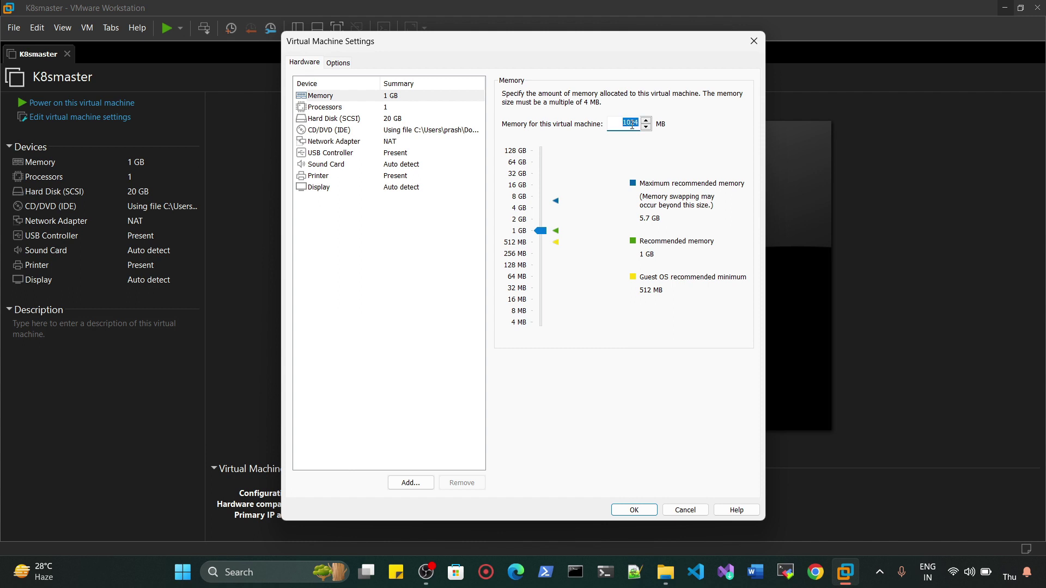
{"action": "type", "text": "2600"}
{"action": "left_click", "coordinate": [634, 510]}
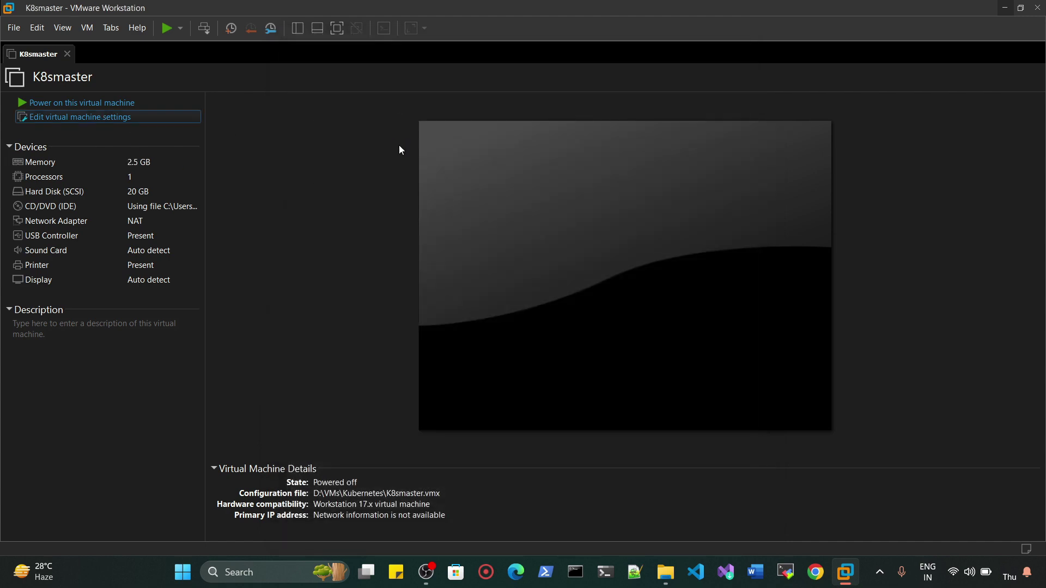
- Give the VM 2 processors with 2 cores per processor
{"action": "key", "text": "Return"}
{"action": "left_click", "coordinate": [387, 108]}
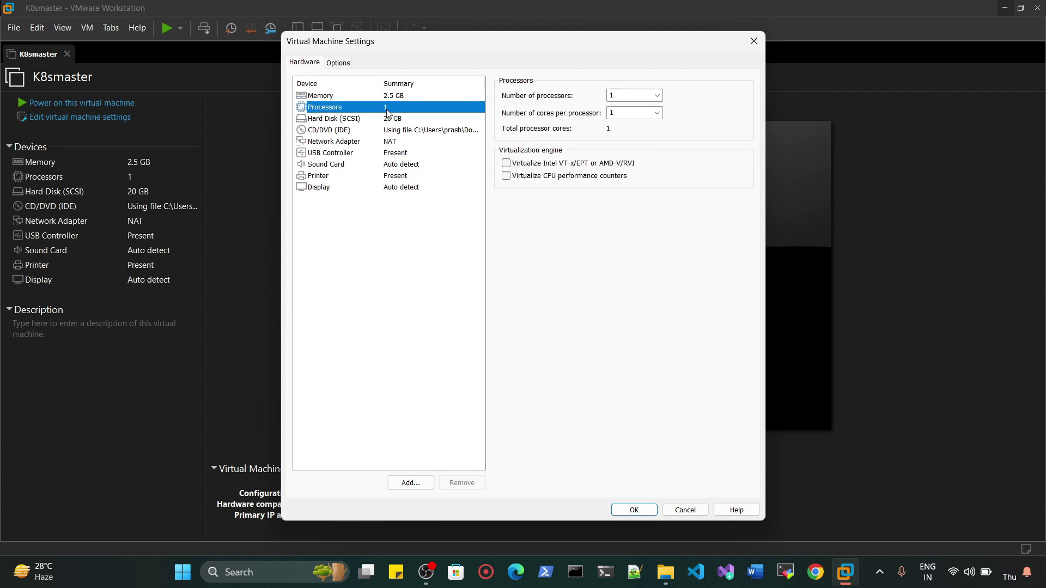
{"action": "left_click", "coordinate": [646, 94]}
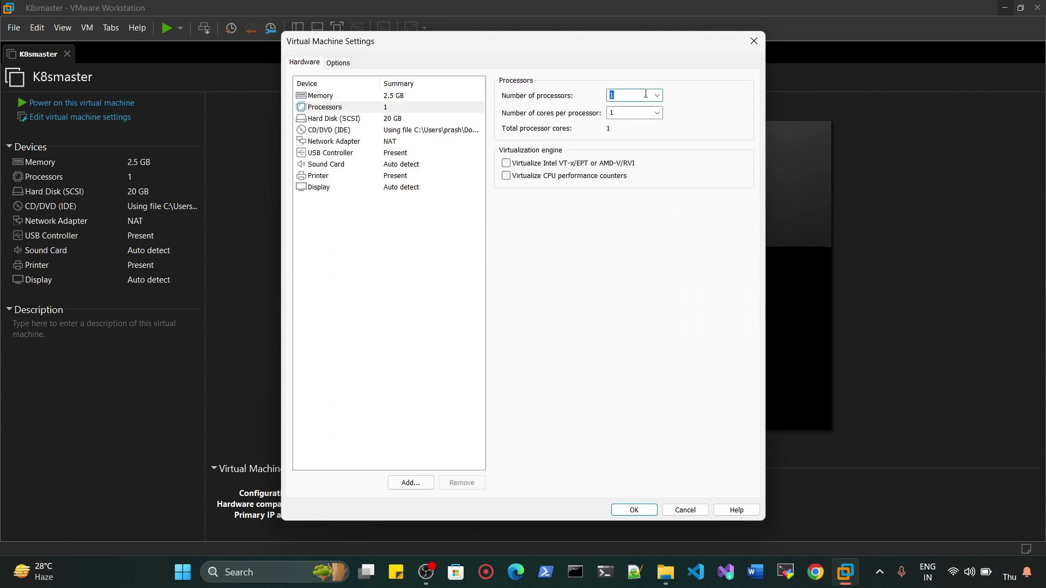
{"action": "type", "text": "2"}
{"action": "key", "text": "Tab"}
{"action": "type", "text": "2"}
{"action": "left_click", "coordinate": [633, 509]}
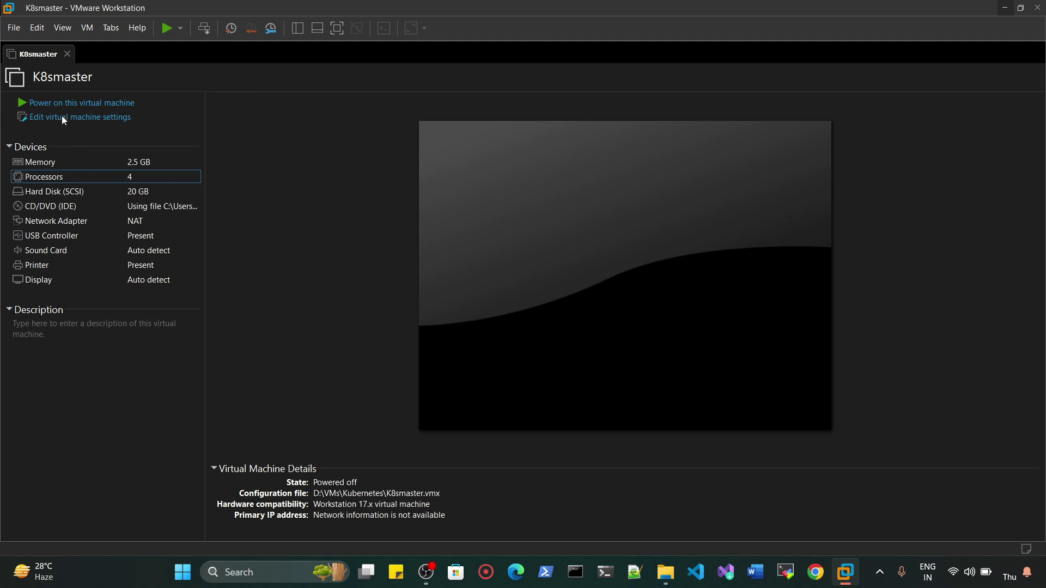
- Change cores per processor to 1, keeping 2 processors, and power on K8smaster
{"action": "left_click", "coordinate": [94, 117]}
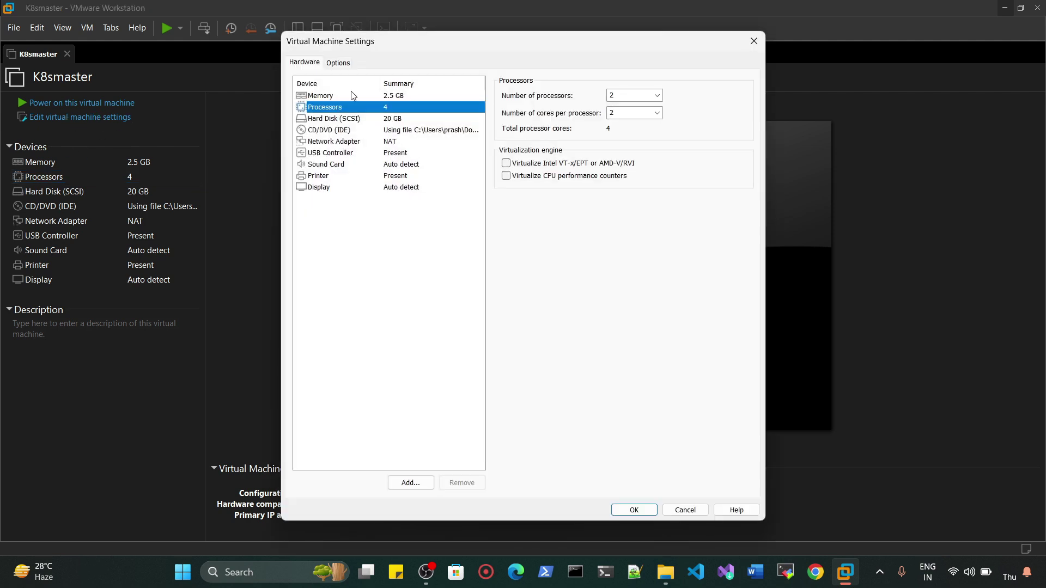
{"action": "left_click", "coordinate": [628, 115]}
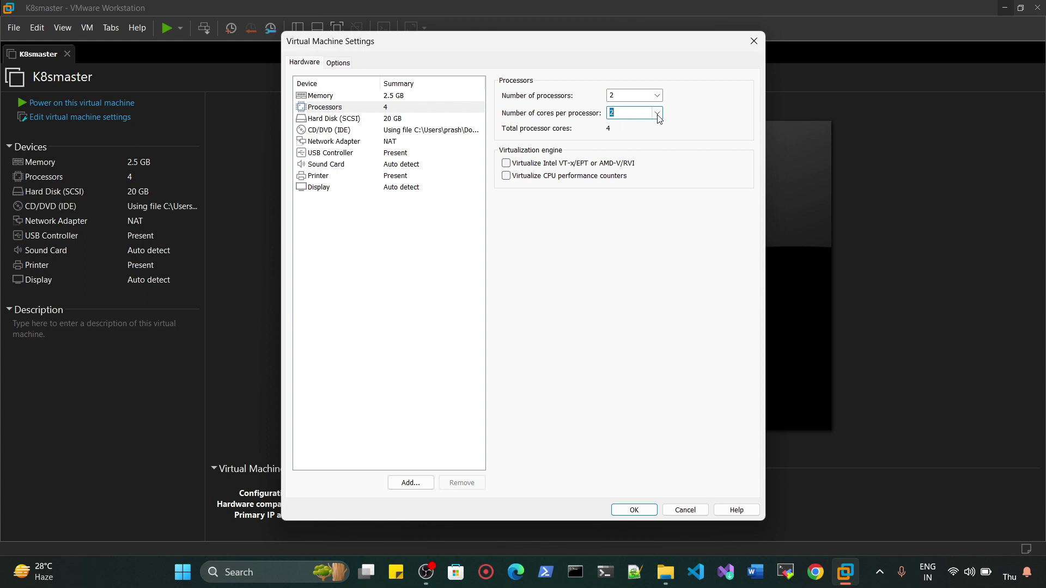
{"action": "left_click", "coordinate": [658, 113]}
{"action": "left_click", "coordinate": [658, 114]}
{"action": "left_click", "coordinate": [658, 113]}
{"action": "left_click", "coordinate": [621, 124]}
{"action": "left_click", "coordinate": [632, 511]}
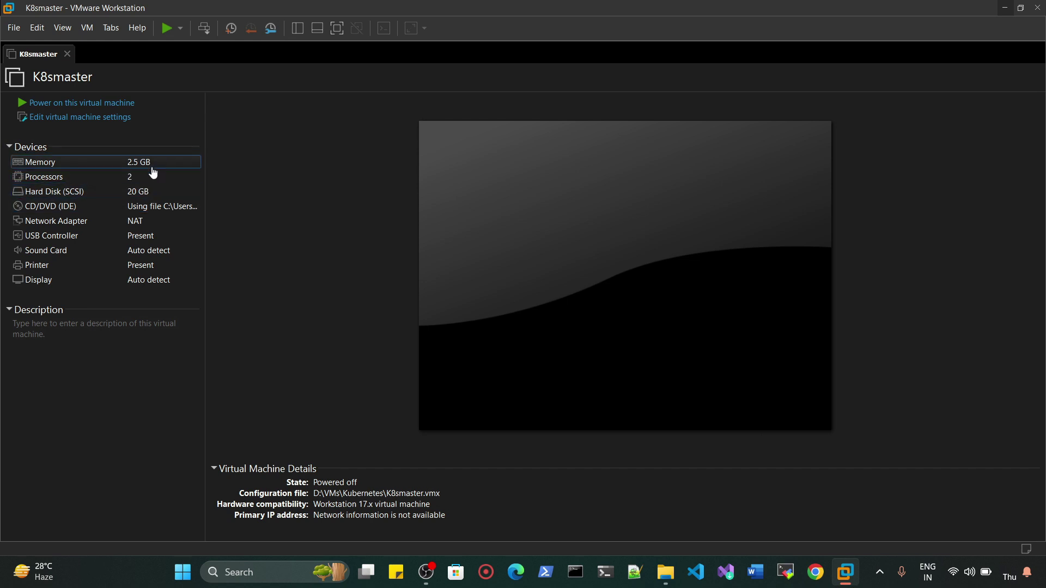
{"action": "left_click", "coordinate": [87, 103]}
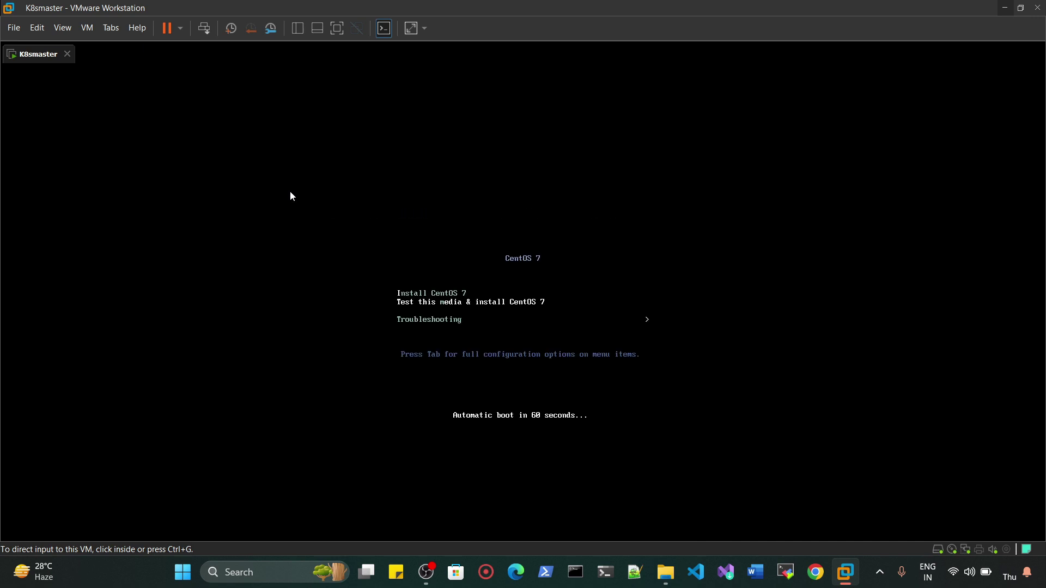
- Boot the Install CentOS 7 entry from the installer menu
{"action": "left_click", "coordinate": [291, 196]}
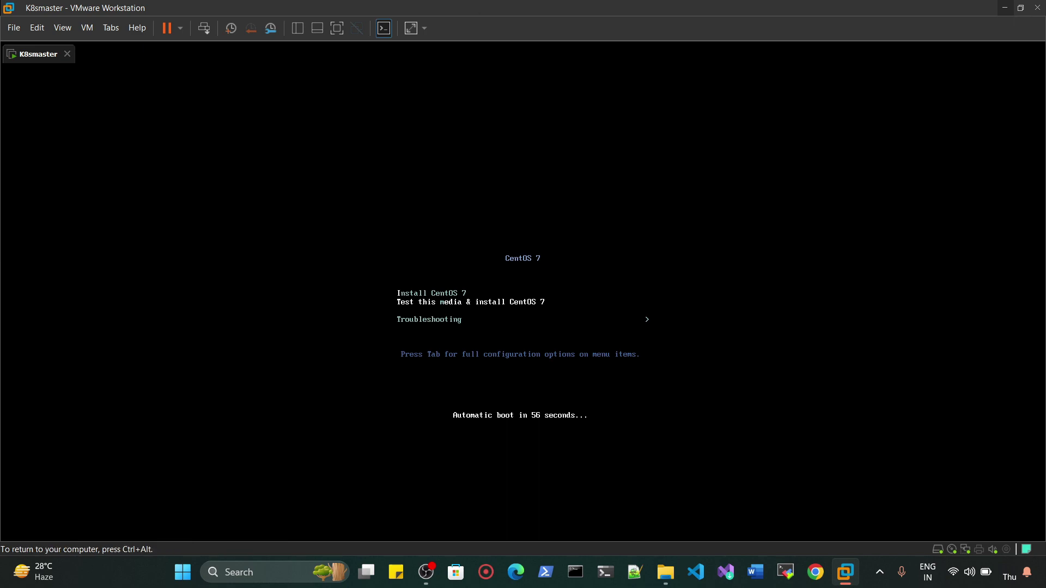
{"action": "key", "text": "Return"}
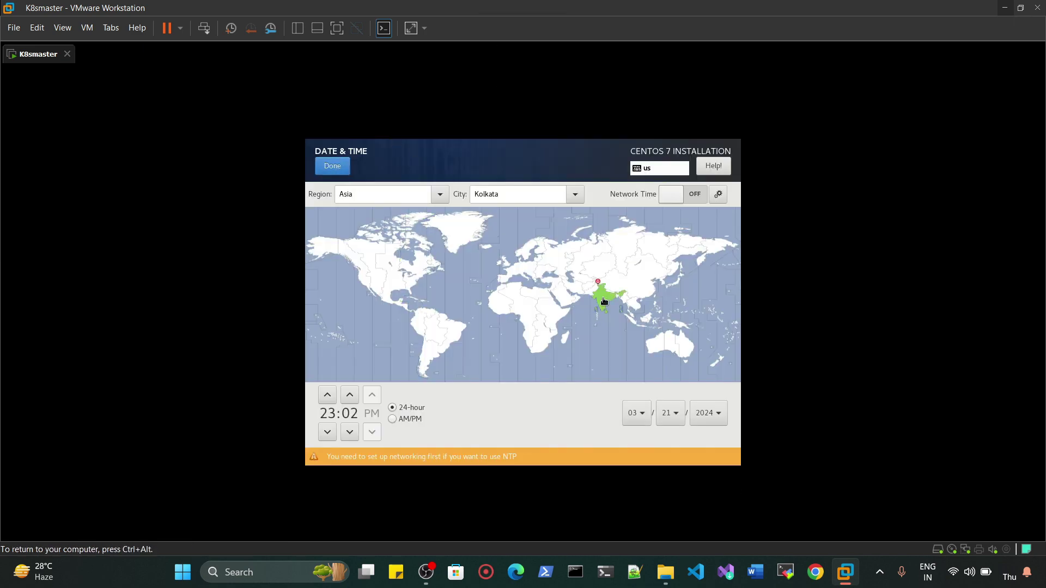
- Accept the Asia/Kolkata date and time, then verify the installation media
{"action": "left_click", "coordinate": [332, 170]}
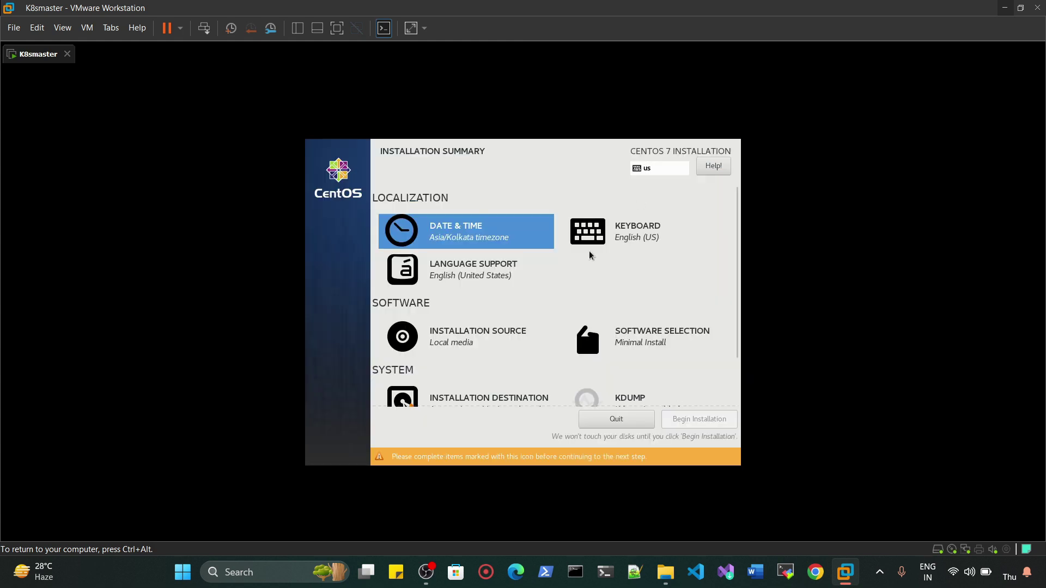
{"action": "left_click", "coordinate": [460, 342]}
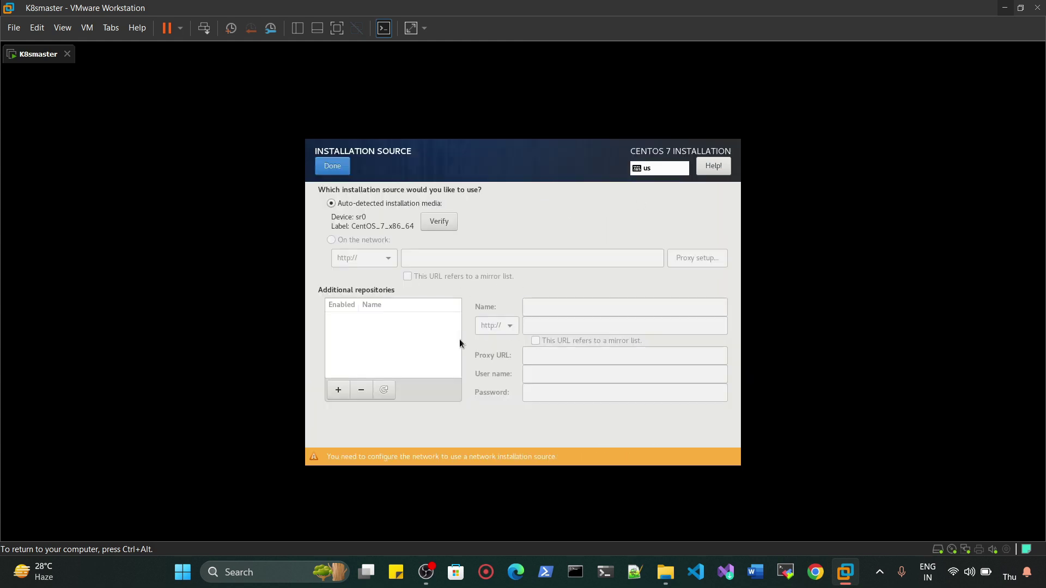
{"action": "left_click", "coordinate": [432, 224]}
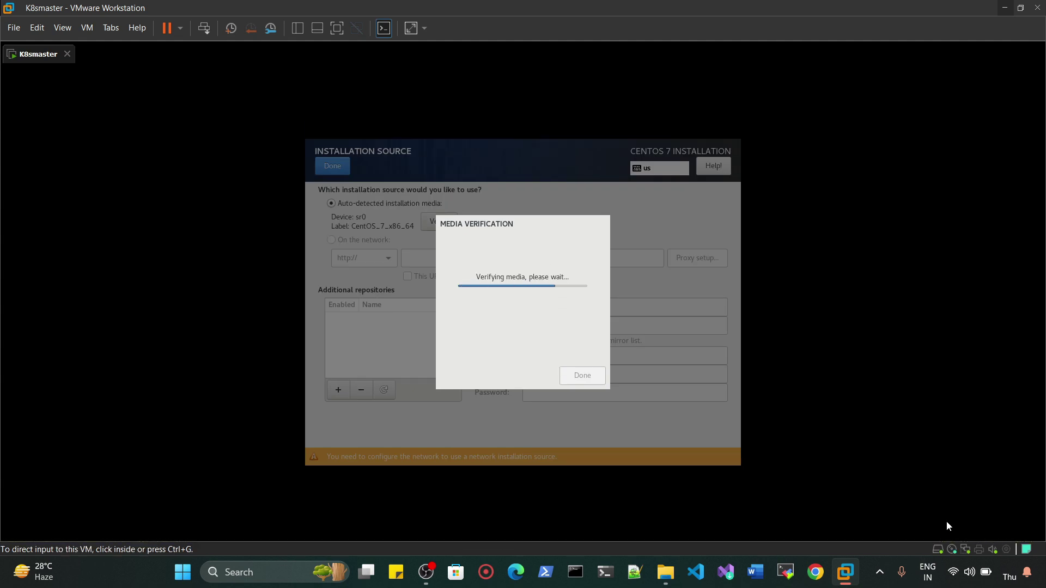
{"action": "left_click", "coordinate": [582, 375]}
{"action": "left_click", "coordinate": [324, 169]}
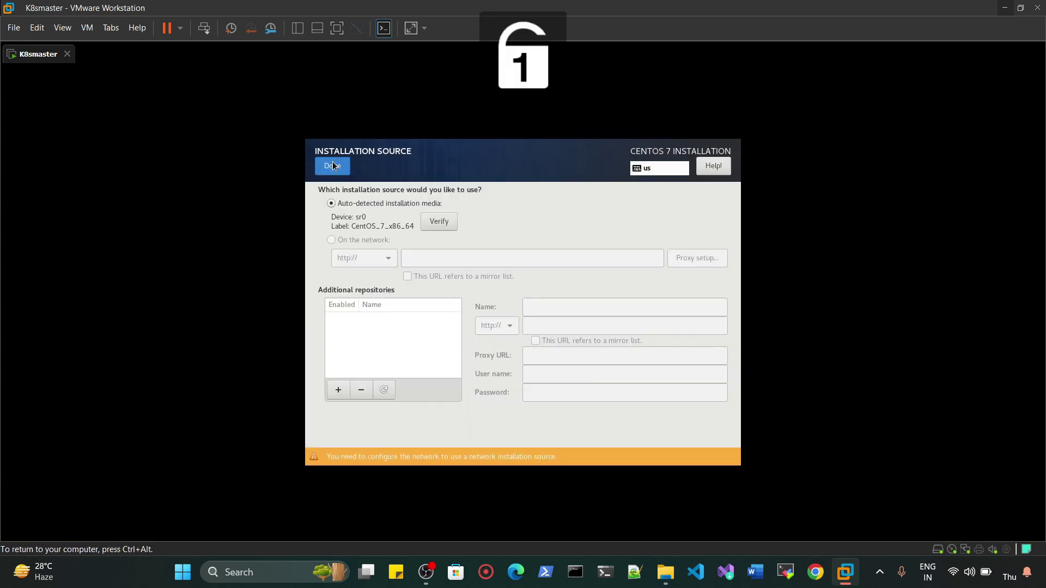
- Choose Server with GUI as the software selection
{"action": "left_click", "coordinate": [645, 335]}
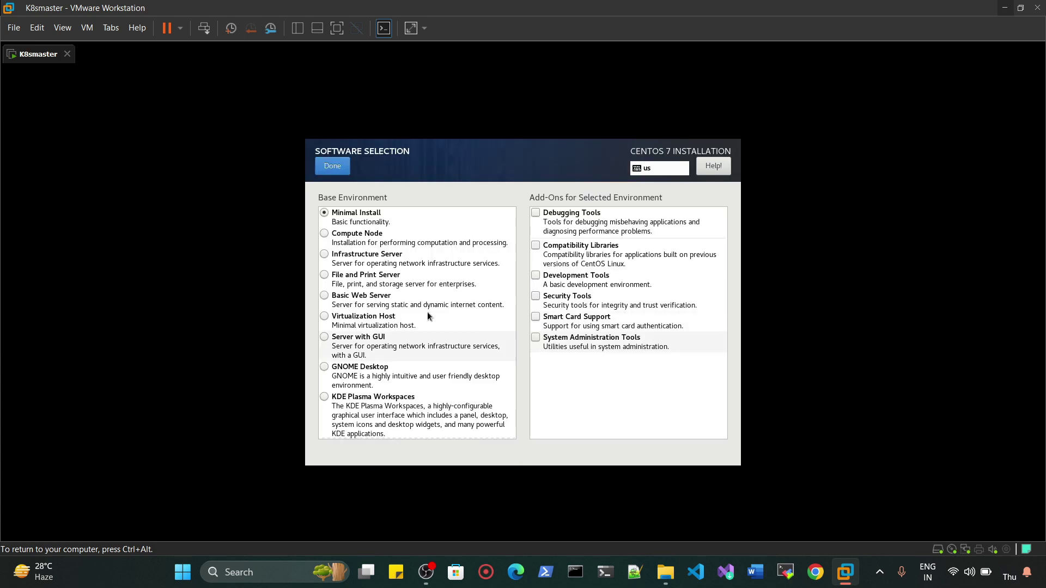
{"action": "left_click", "coordinate": [349, 333]}
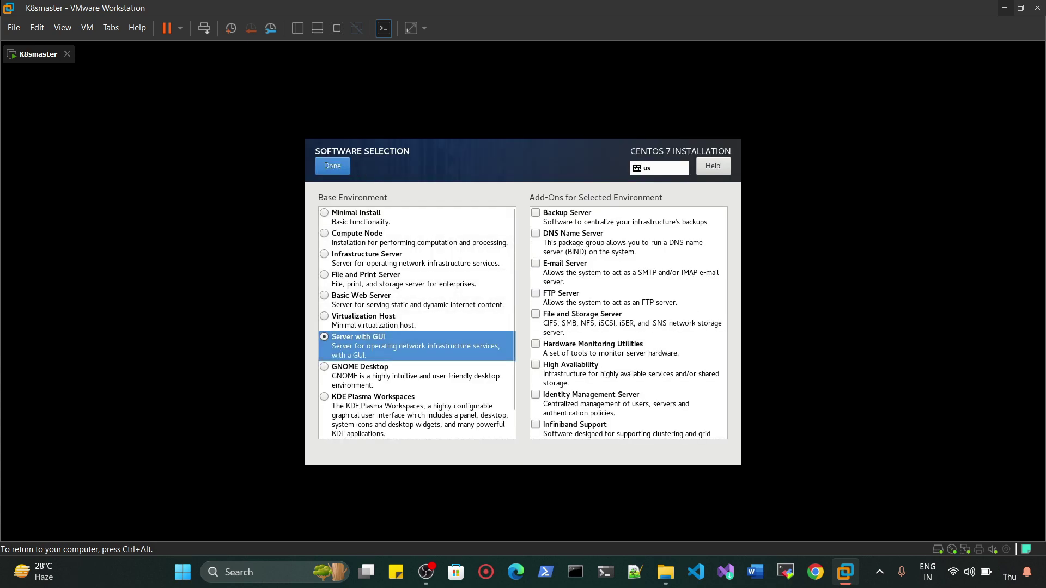
{"action": "left_click", "coordinate": [332, 166]}
{"action": "scroll", "coordinate": [499, 366], "scroll_direction": "down", "scroll_amount": 1}
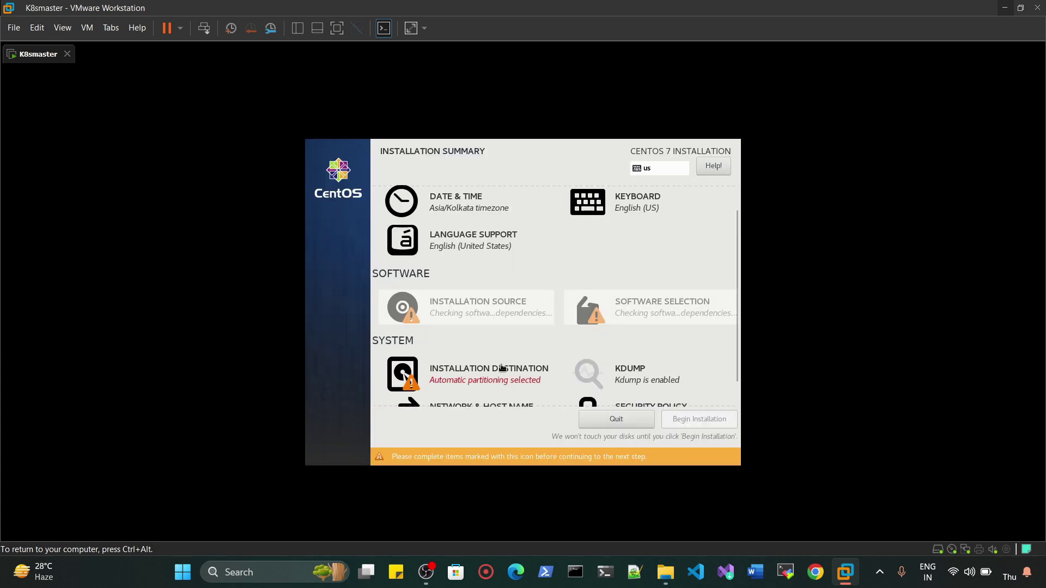
- Install to the 20 GiB virtual disk and keep kdump enabled
{"action": "left_click", "coordinate": [482, 371]}
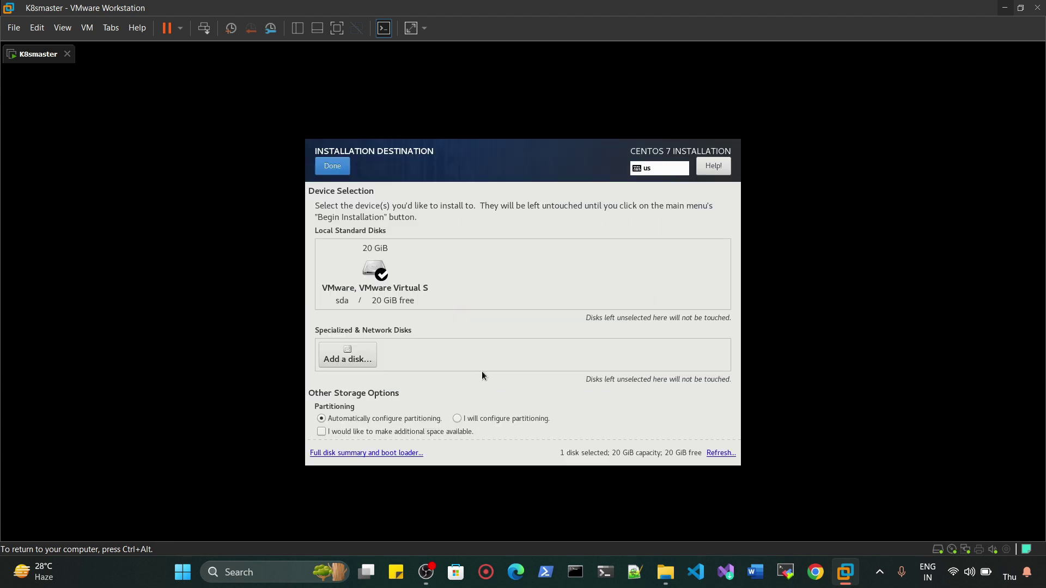
{"action": "left_click", "coordinate": [381, 278]}
{"action": "left_click", "coordinate": [333, 166]}
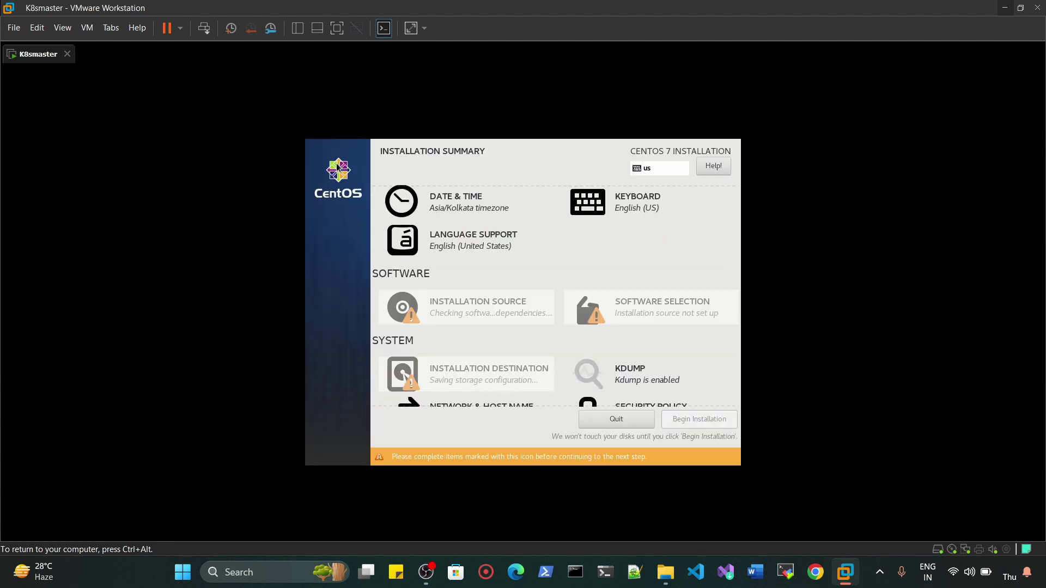
{"action": "scroll", "coordinate": [429, 382], "scroll_direction": "down", "scroll_amount": 1}
{"action": "left_click", "coordinate": [631, 351]}
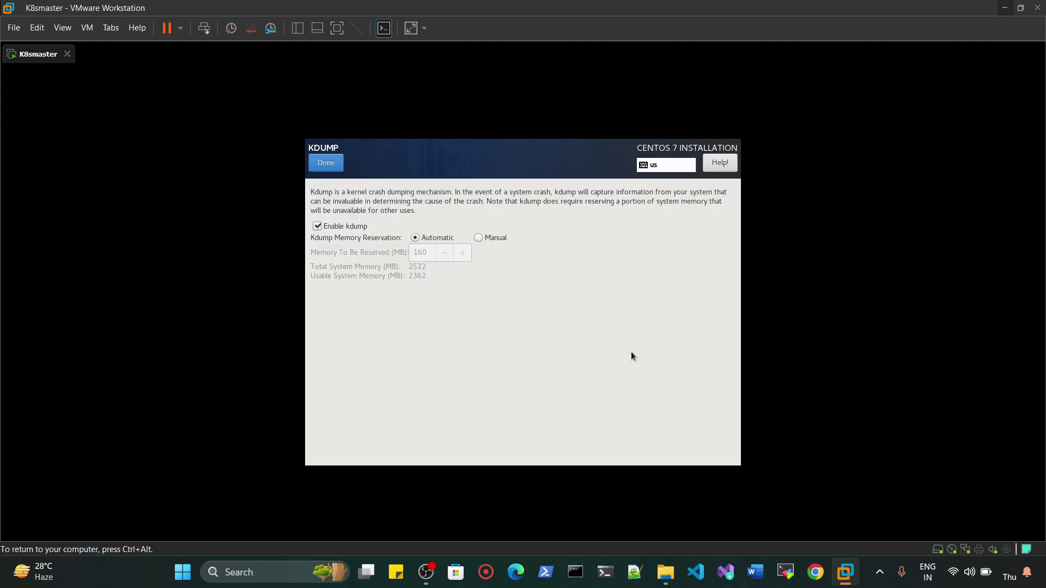
{"action": "left_click", "coordinate": [320, 166]}
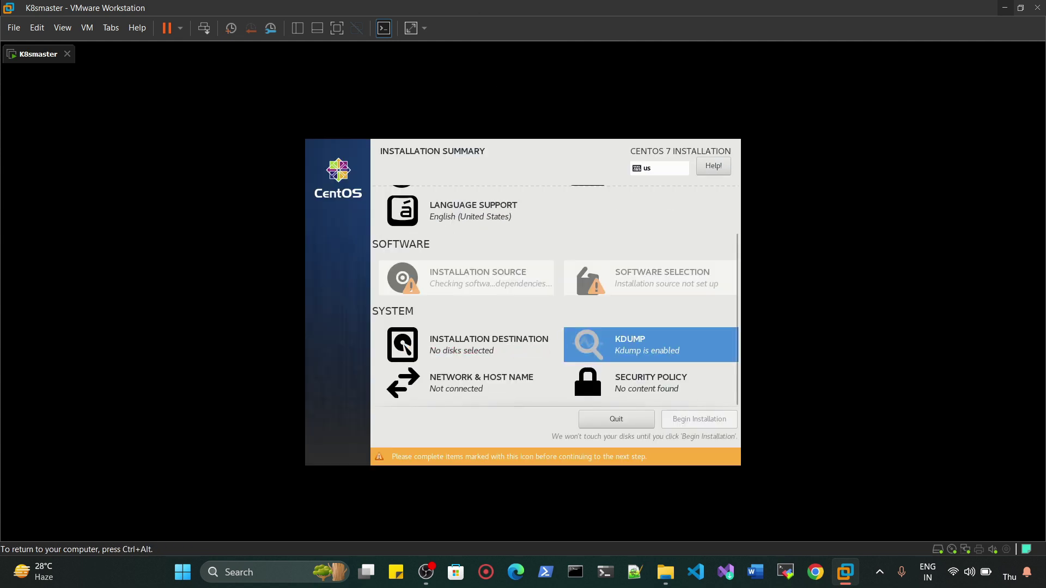
- Turn on the ens33 Ethernet connection, leave security policy unchanged, and begin installation
{"action": "left_click", "coordinate": [467, 392]}
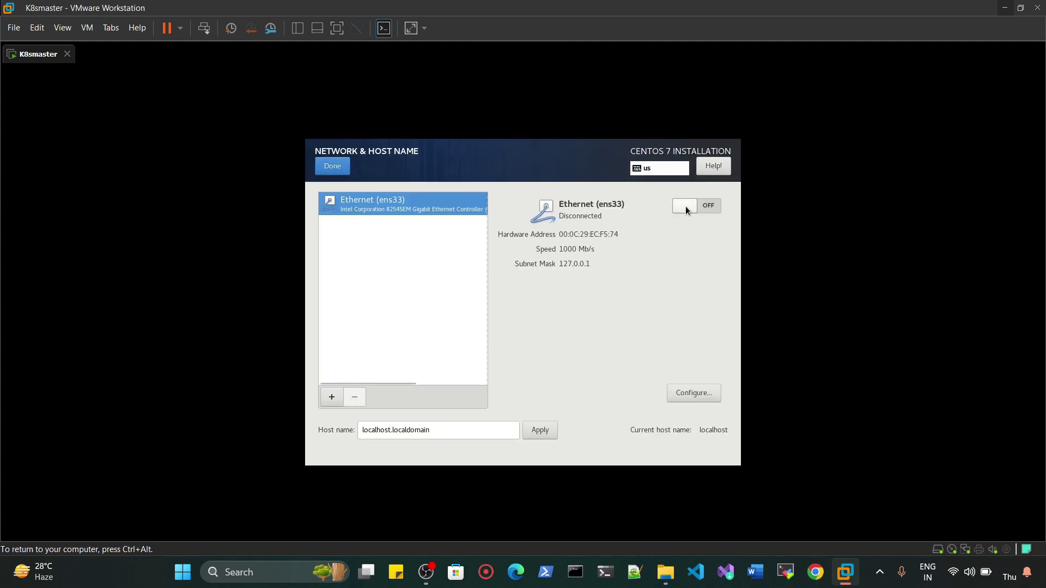
{"action": "left_click", "coordinate": [710, 207]}
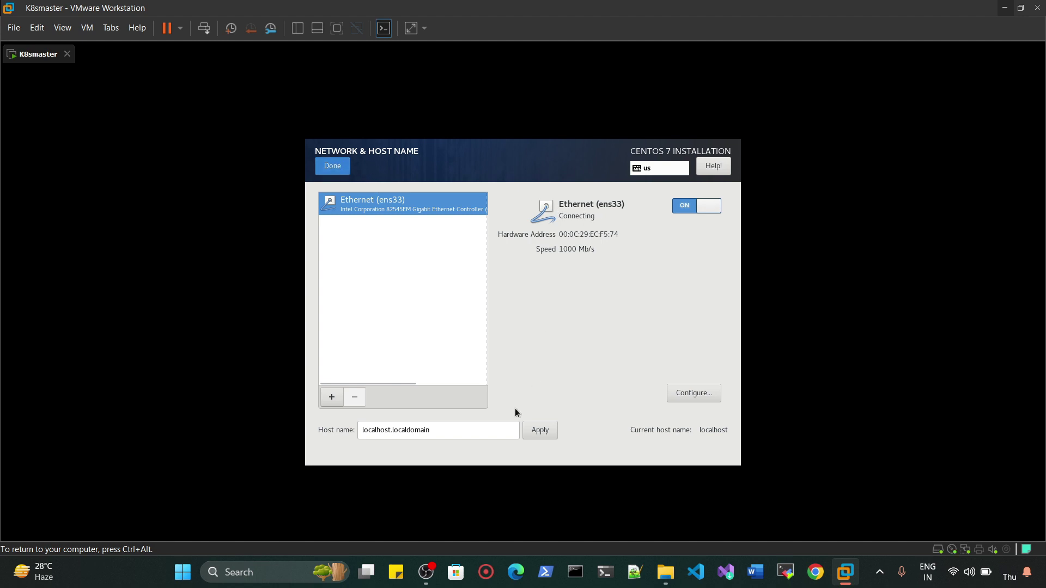
{"action": "key", "text": "alt+d"}
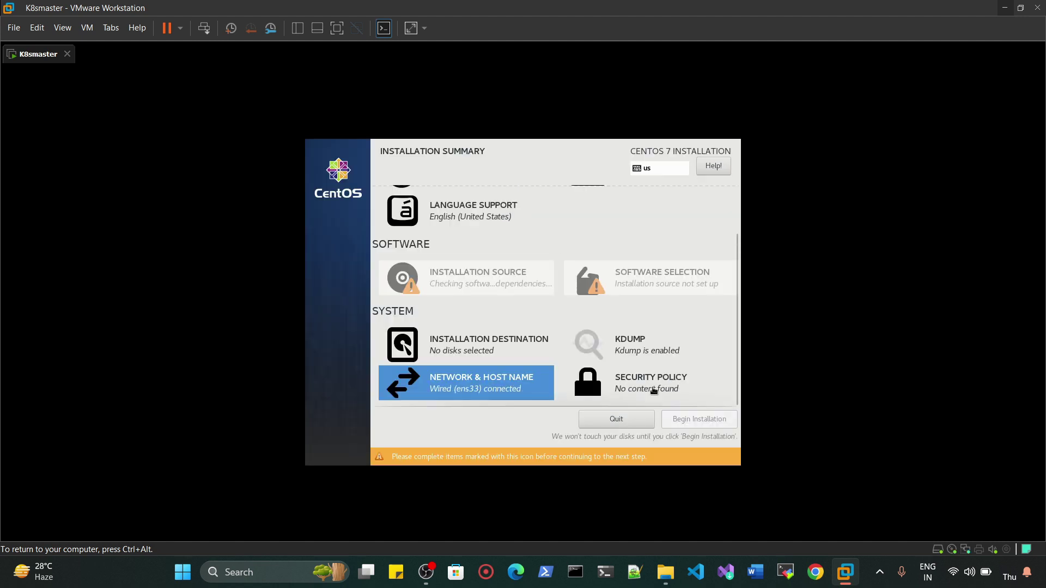
{"action": "left_click", "coordinate": [632, 381]}
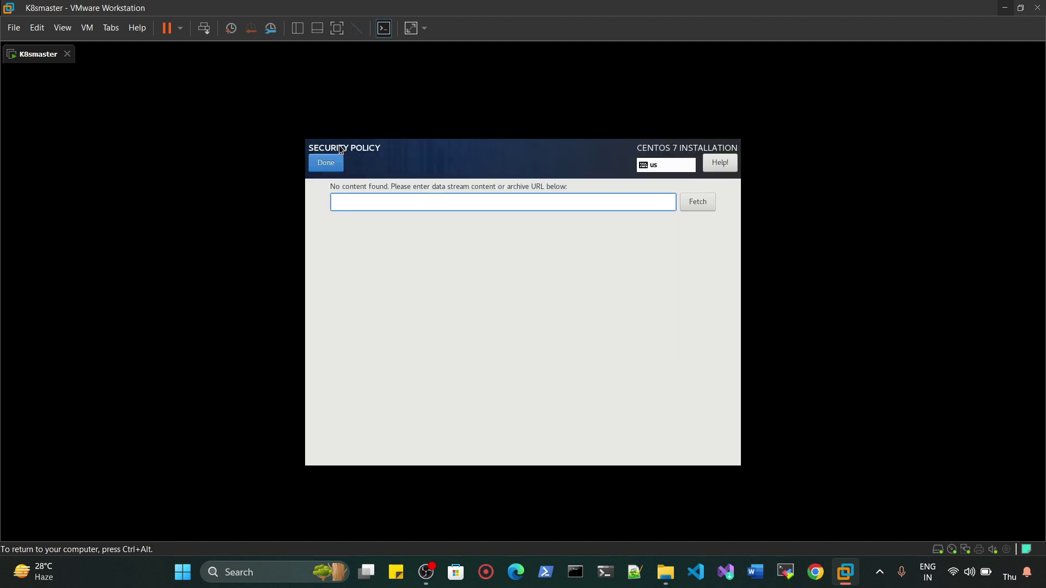
{"action": "left_click", "coordinate": [333, 168]}
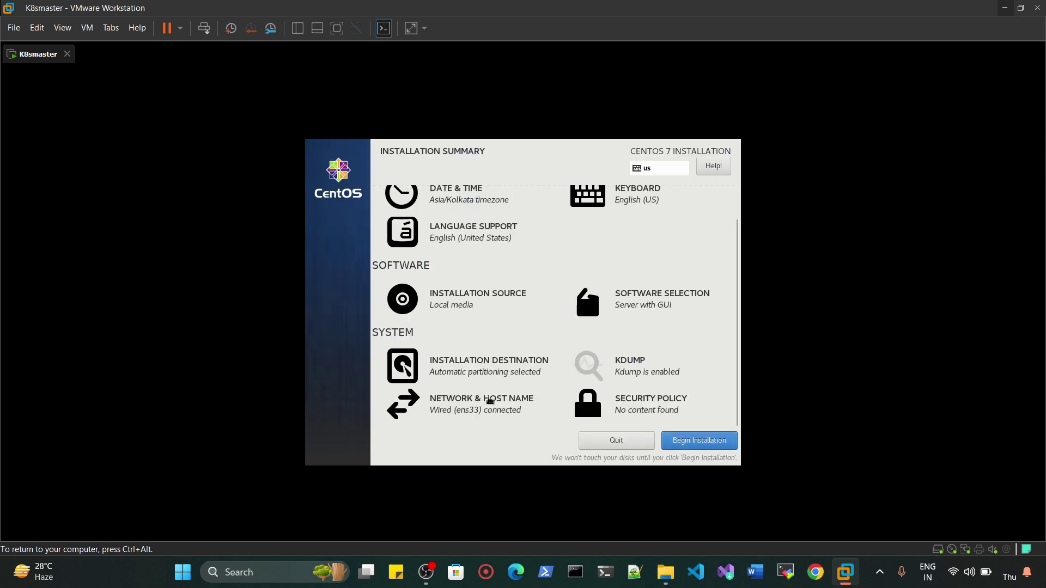
{"action": "left_click", "coordinate": [701, 445]}
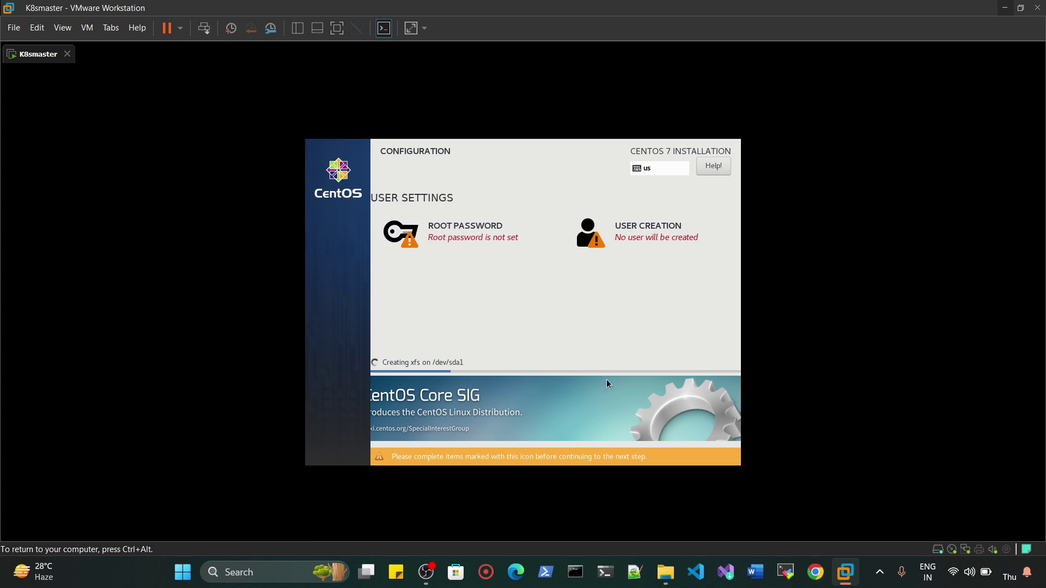
- Enter and confirm the root password, accepting the weak-password warning
{"action": "left_click", "coordinate": [454, 230]}
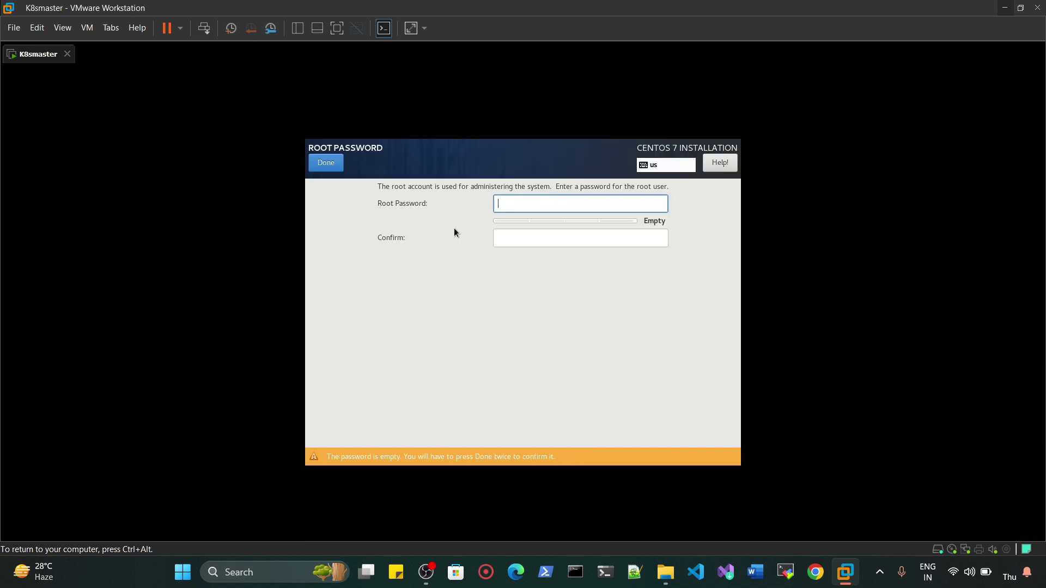
{"action": "type", "text": "••••••"}
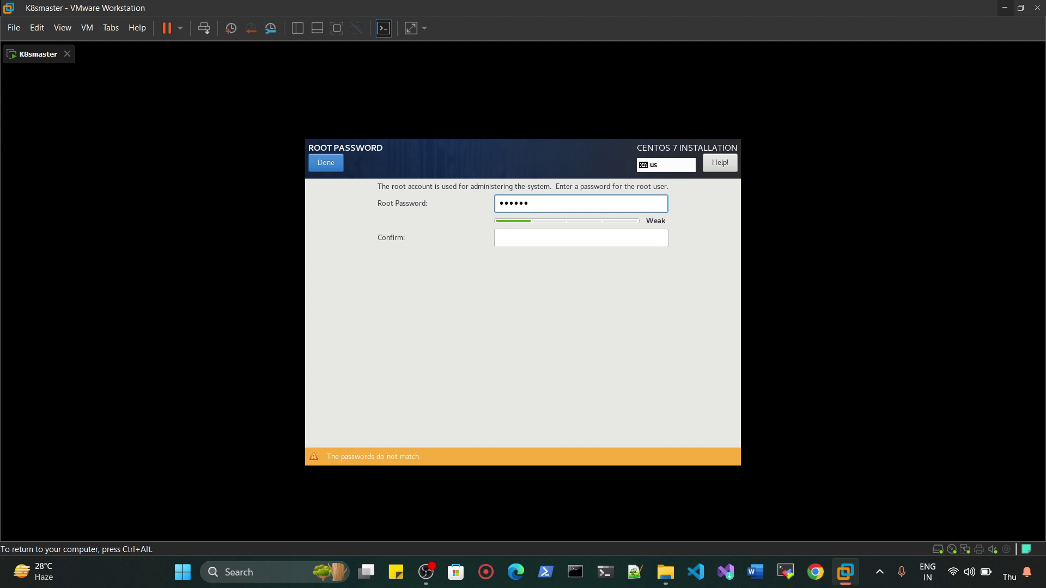
{"action": "left_click", "coordinate": [566, 231]}
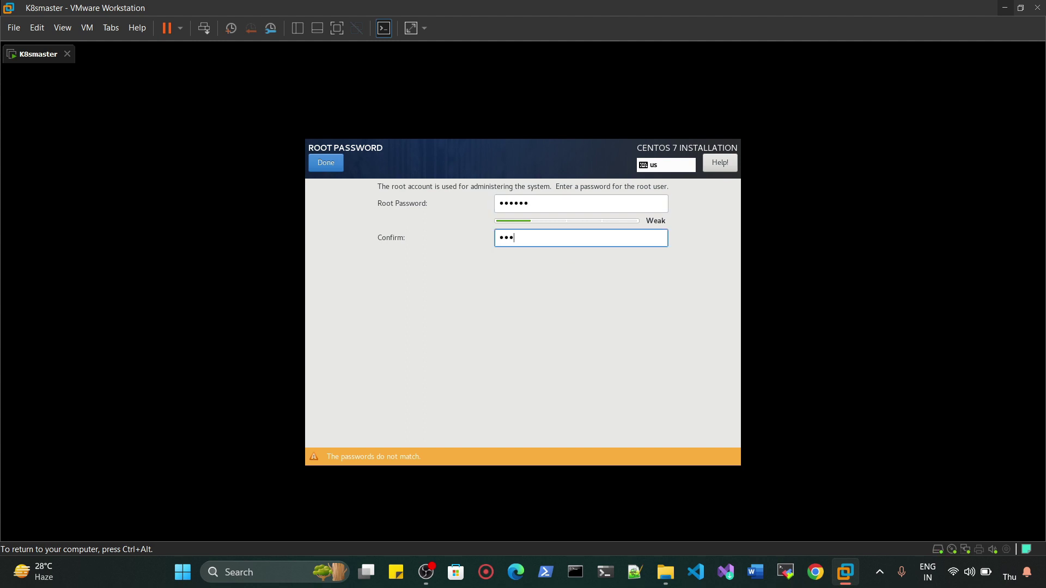
{"action": "type", "text": "1"}
{"action": "key", "text": "ctrl+alt"}
{"action": "left_click", "coordinate": [765, 276]}
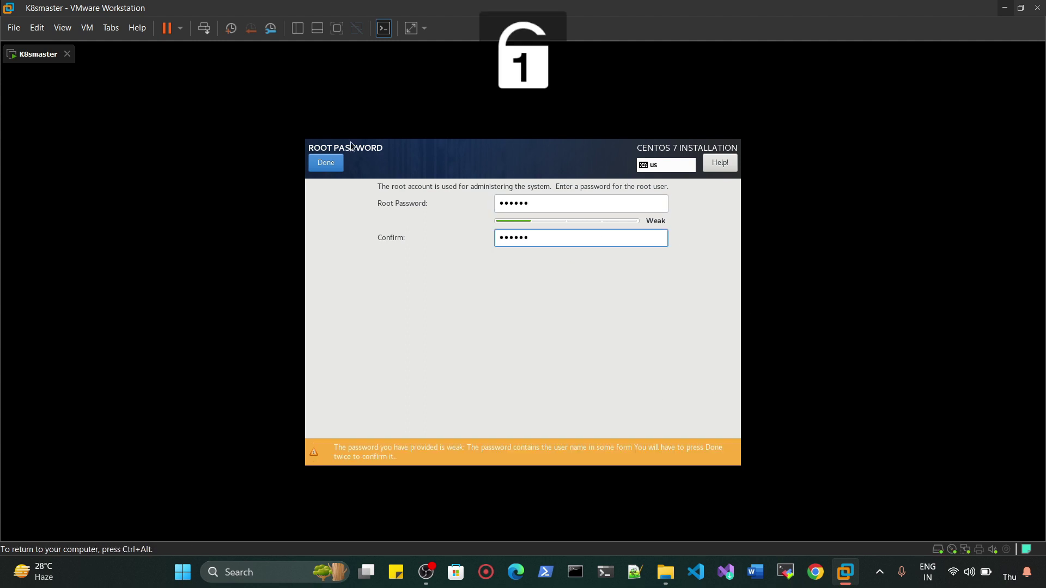
{"action": "left_click", "coordinate": [326, 163]}
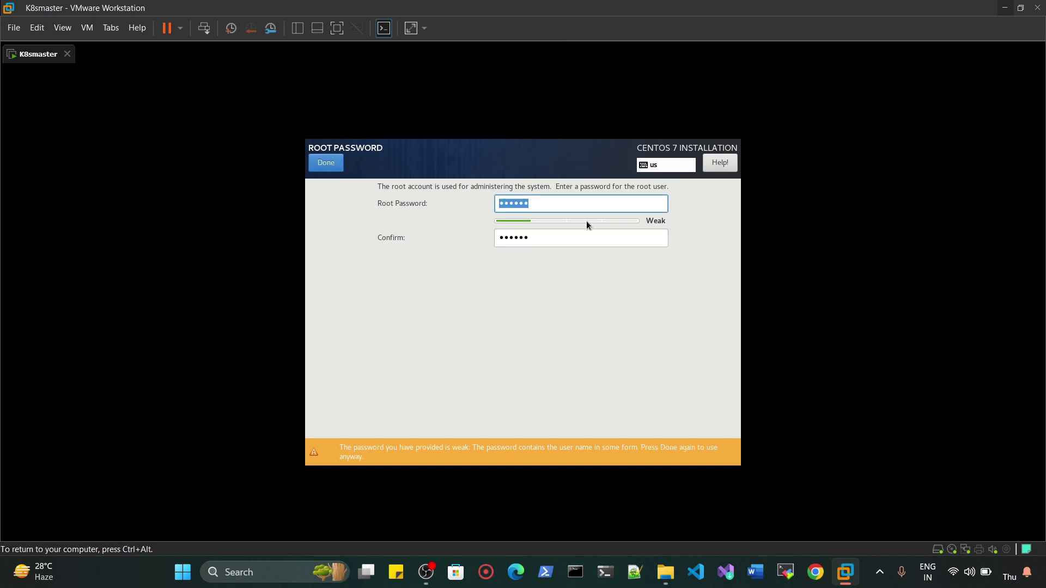
{"action": "key", "text": "ctrl+alt"}
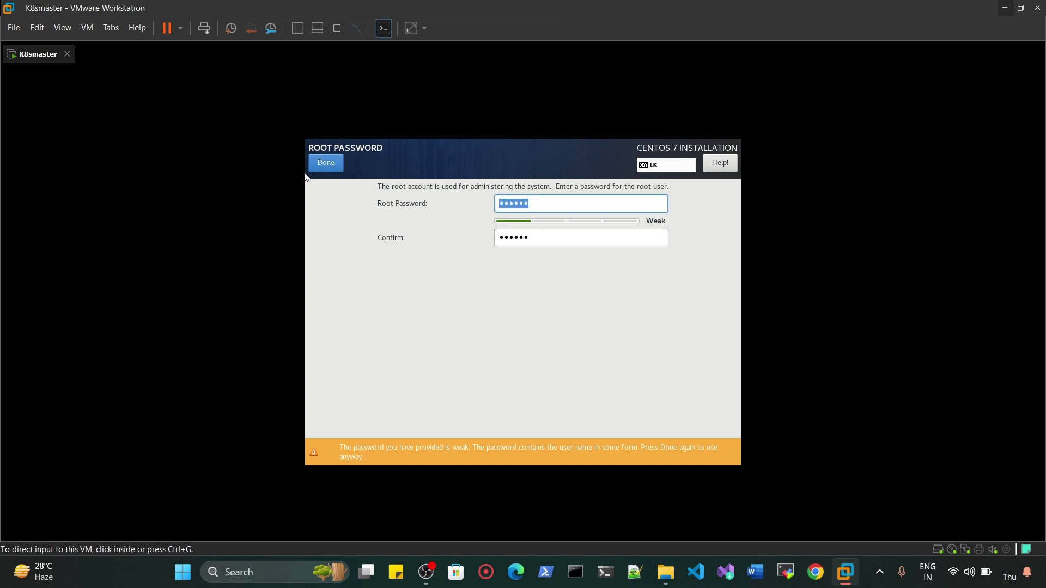
{"action": "left_click", "coordinate": [326, 163]}
- Create a user account with the user's full name and a password, accepting the weak-password warning
{"action": "left_click", "coordinate": [614, 235]}
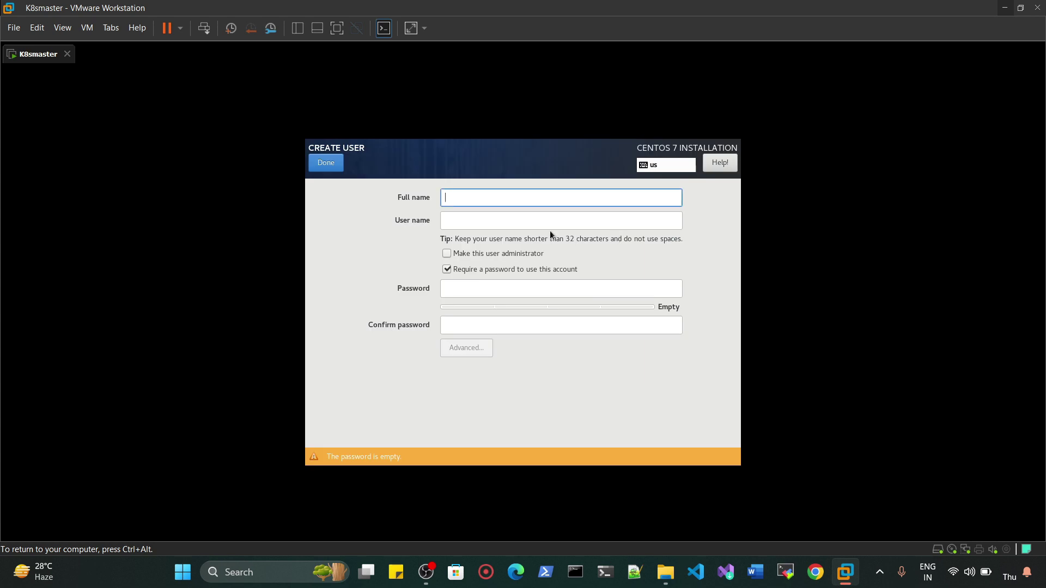
{"action": "type", "text": "prashant"}
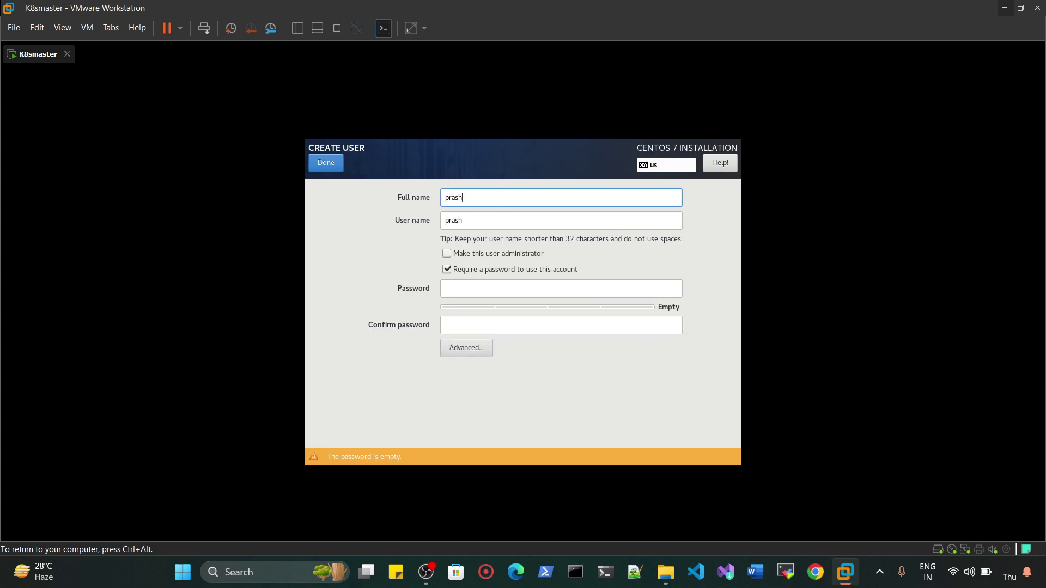
{"action": "key", "text": "Tab"}
{"action": "key", "text": "Tab"}
{"action": "key", "text": "Tab"}
{"action": "key", "text": "Tab"}
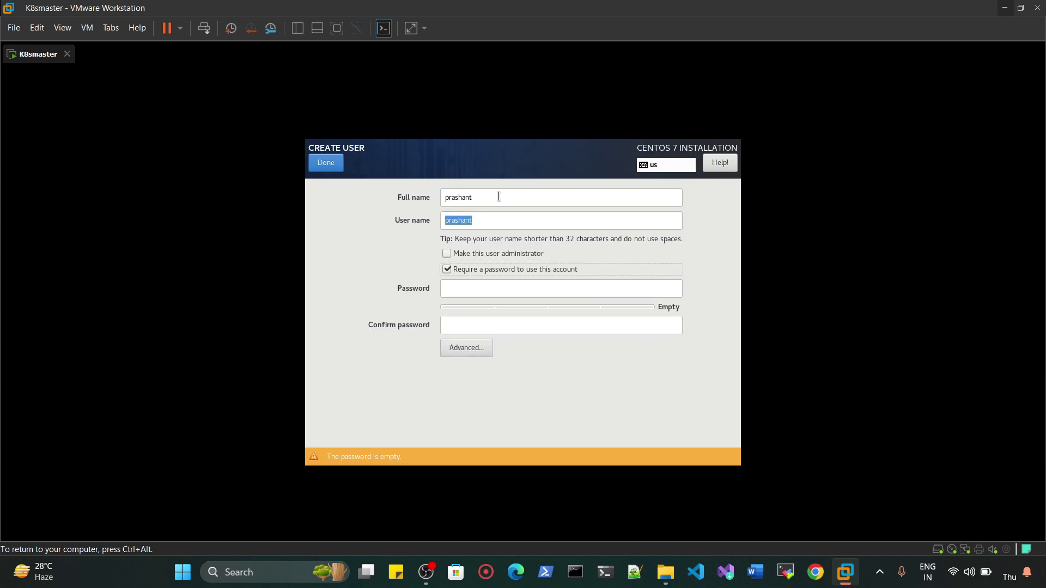
{"action": "type", "text": "12345678"}
{"action": "key", "text": "Tab"}
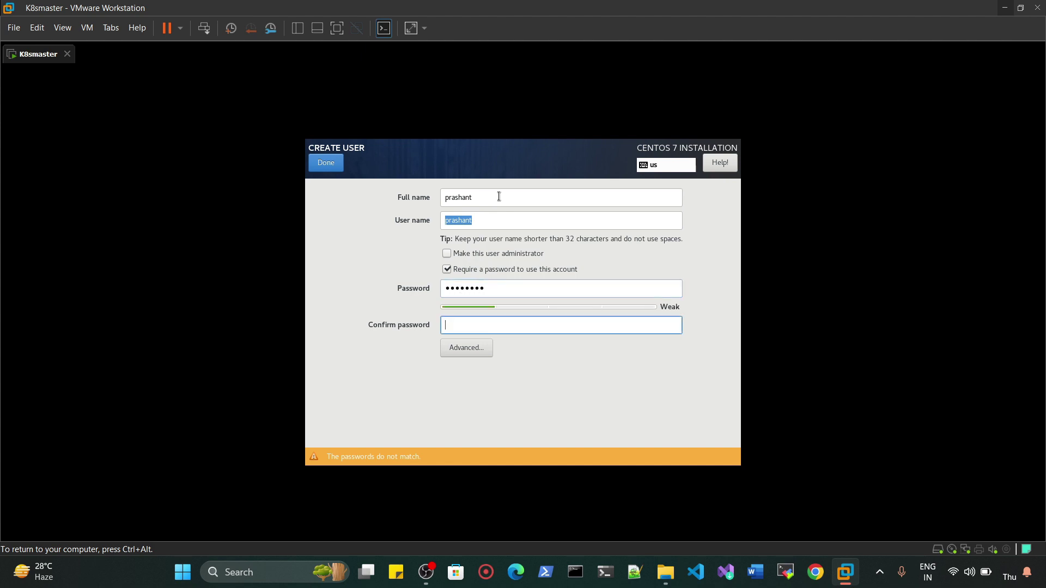
{"action": "type", "text": "12345678"}
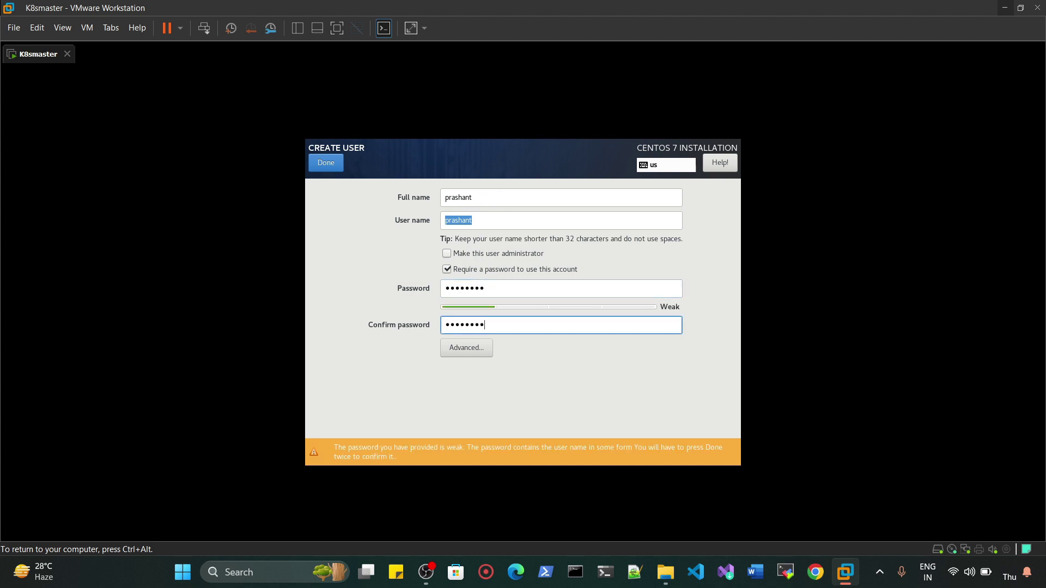
{"action": "key", "text": "Return"}
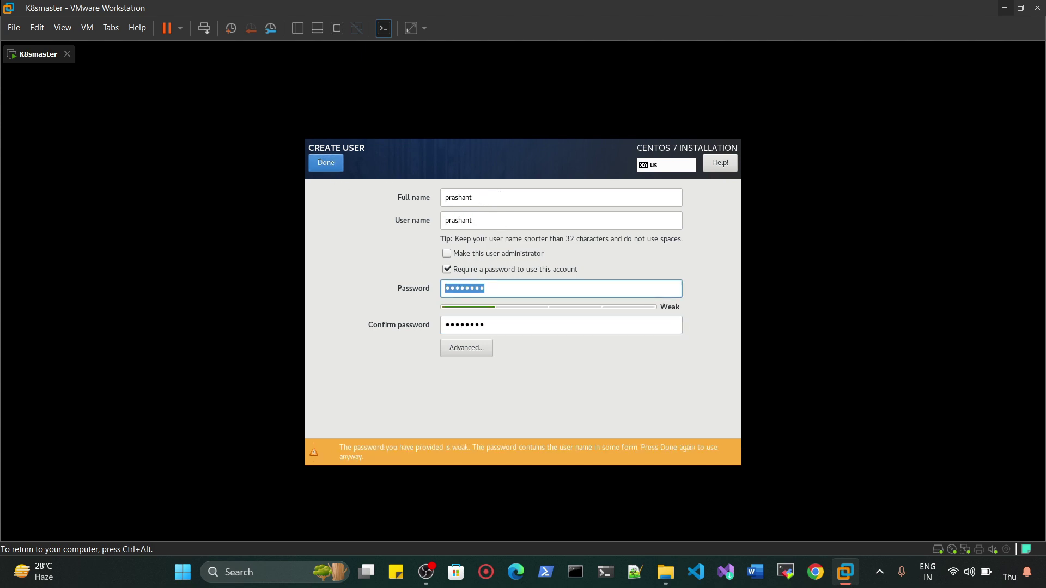
{"action": "left_click", "coordinate": [334, 162]}
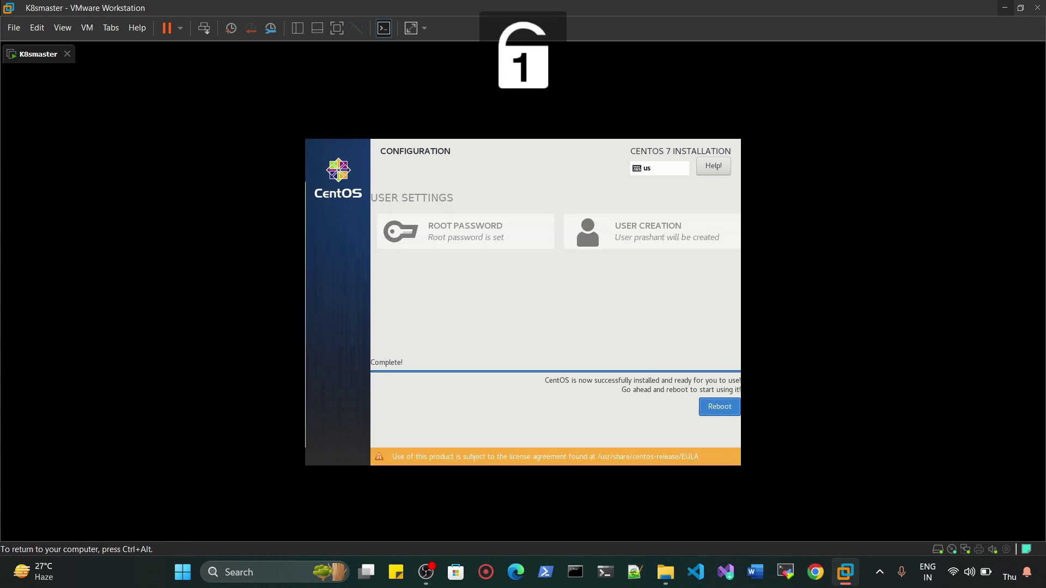
- Reboot the VM into the newly installed CentOS system once installation completes
{"action": "key", "text": "Return"}
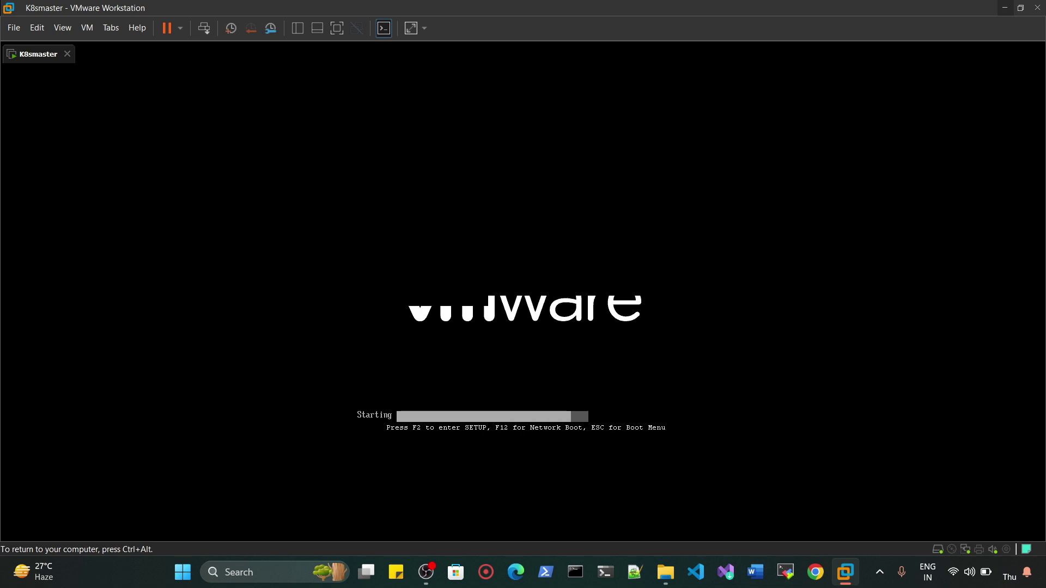
- Boot the installed system, accept the CentOS license agreement, and finish initial configuration
{"action": "key", "text": "Return"}
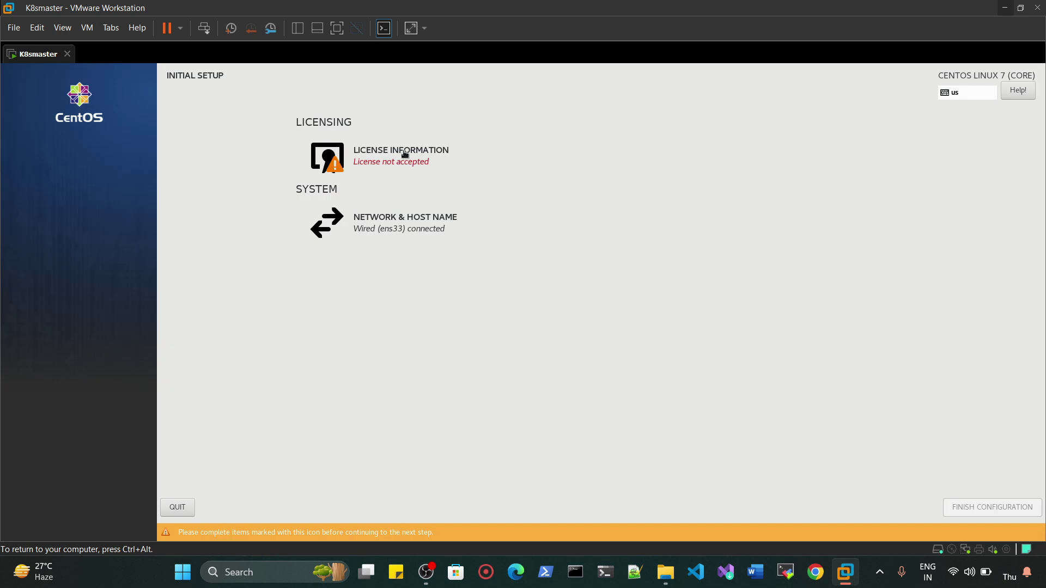
{"action": "left_click", "coordinate": [405, 150]}
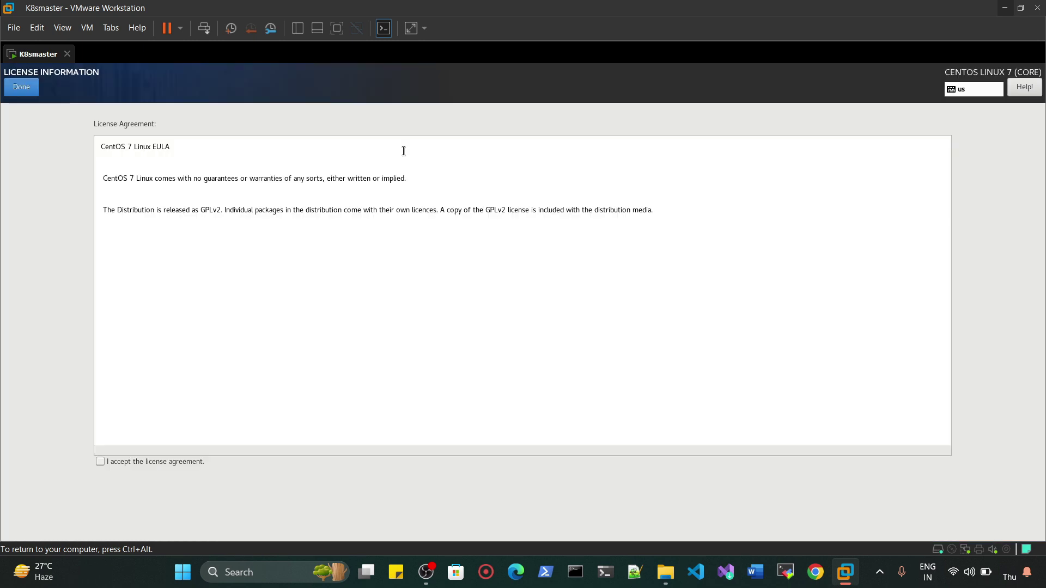
{"action": "left_click", "coordinate": [97, 462]}
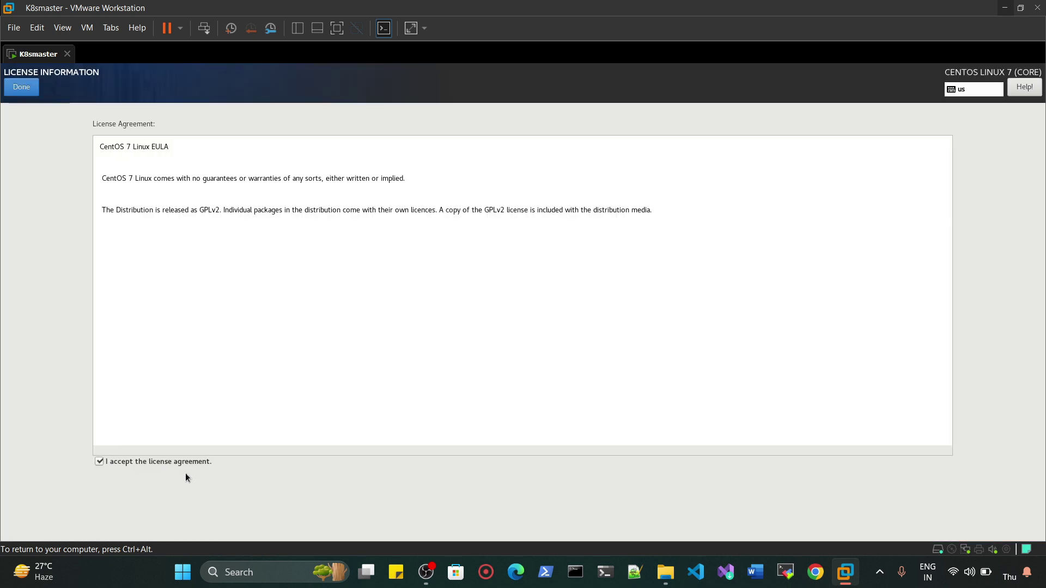
{"action": "left_click", "coordinate": [23, 101]}
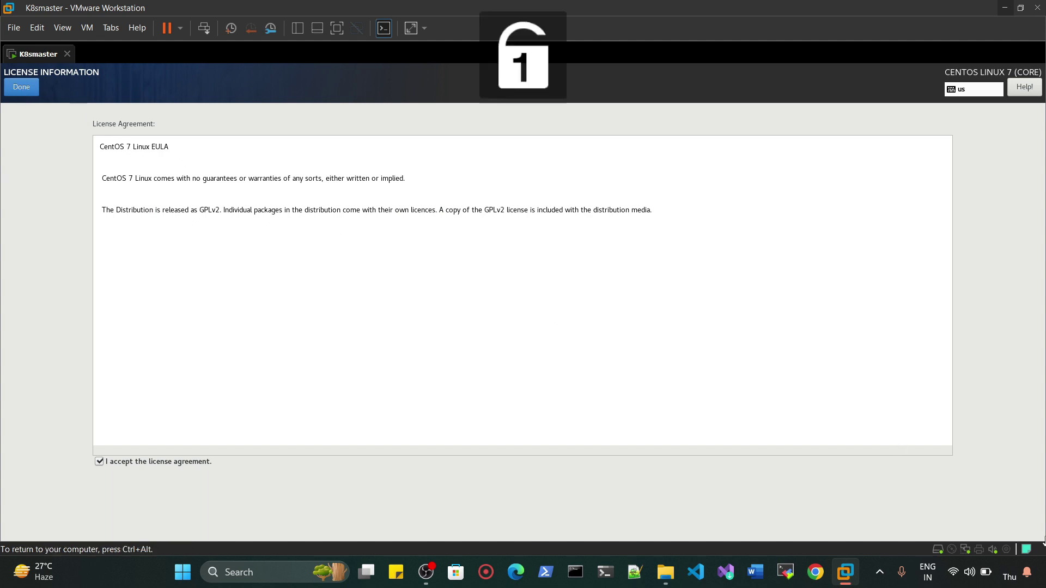
{"action": "left_click", "coordinate": [24, 87]}
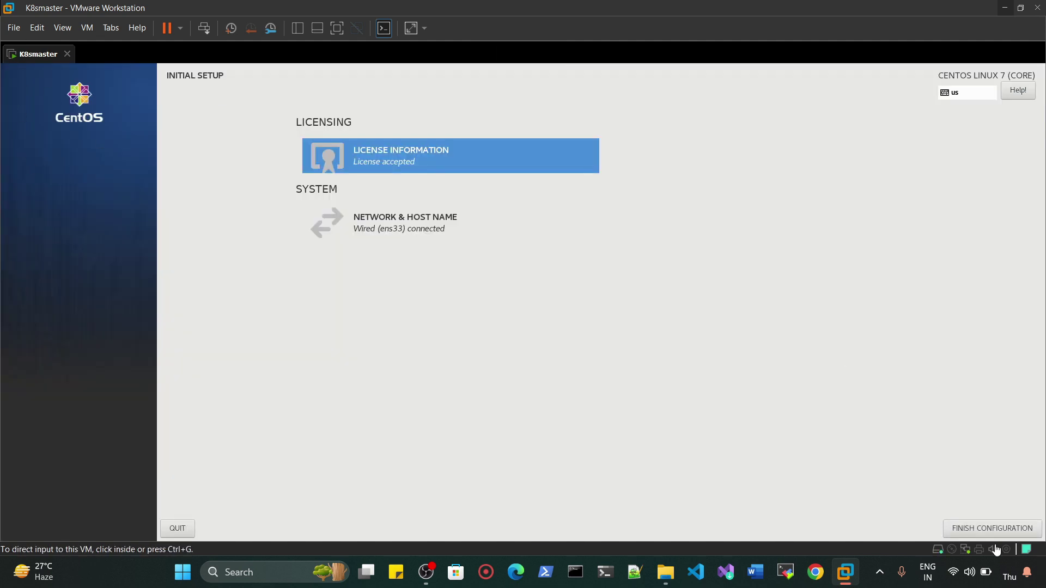
{"action": "left_click", "coordinate": [994, 528]}
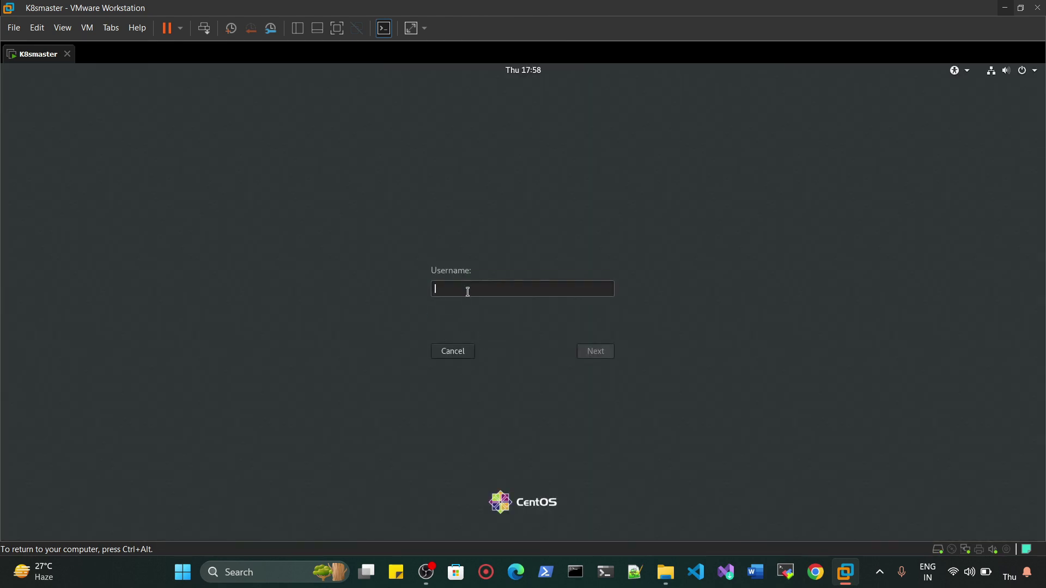
- Sign in to the CentOS desktop as root using the root password
{"action": "type", "text": "root"}
{"action": "key", "text": "Return"}
{"action": "type", "text": "123456"}
{"action": "key", "text": "Return"}
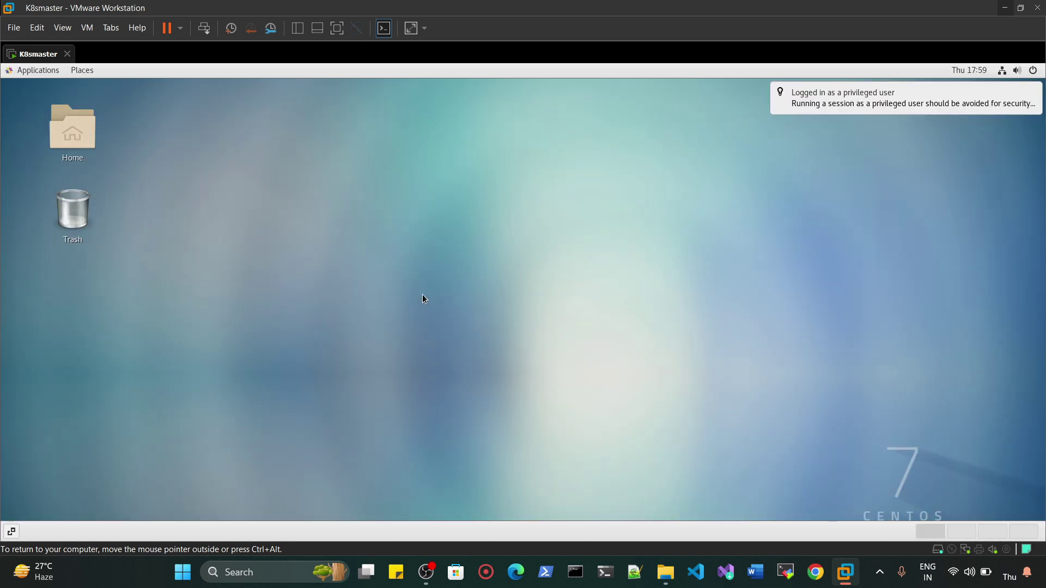
{"action": "right_click", "coordinate": [423, 295]}
- Open a maximized terminal on the desktop, dismiss the GNOME welcome setup, and enlarge the terminal text
{"action": "left_click", "coordinate": [470, 401]}
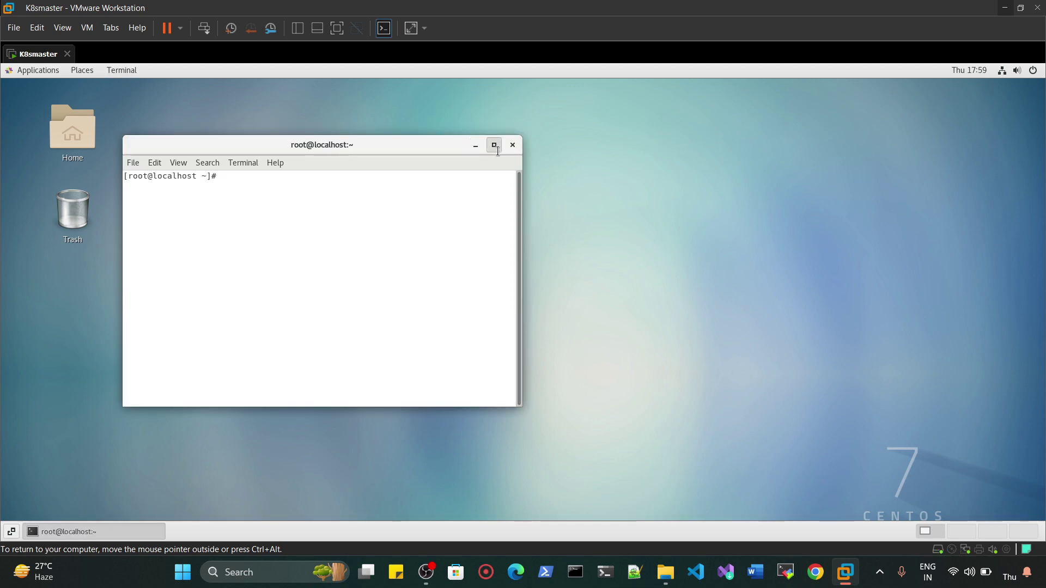
{"action": "left_click", "coordinate": [494, 145]}
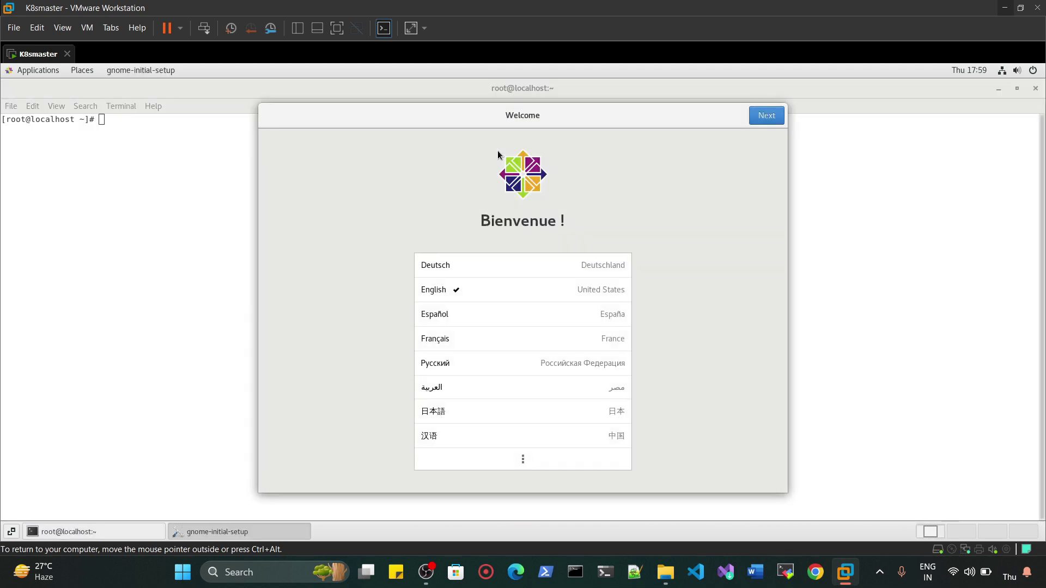
{"action": "left_click", "coordinate": [767, 115]}
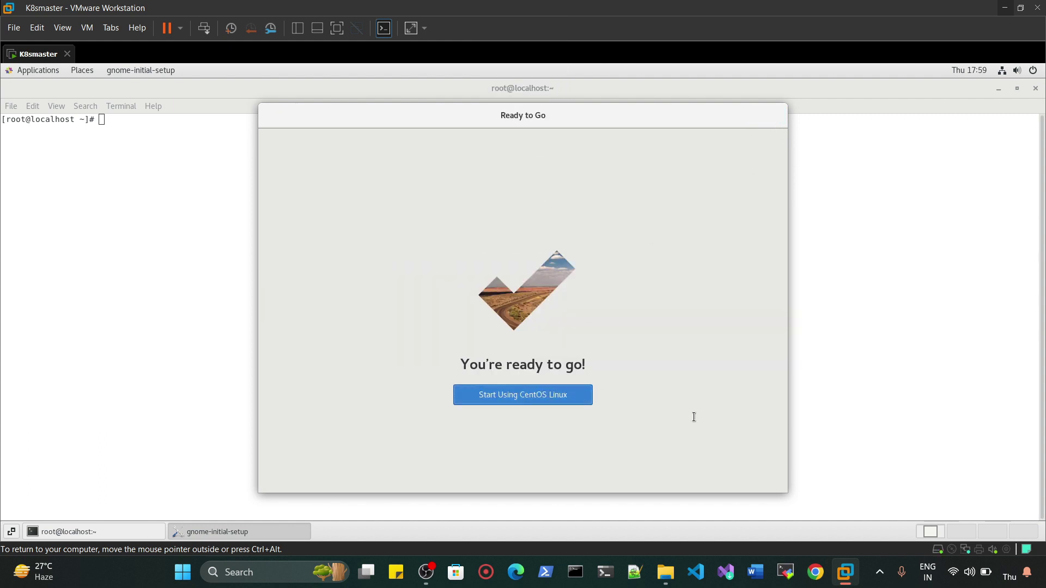
{"action": "key", "text": "Return"}
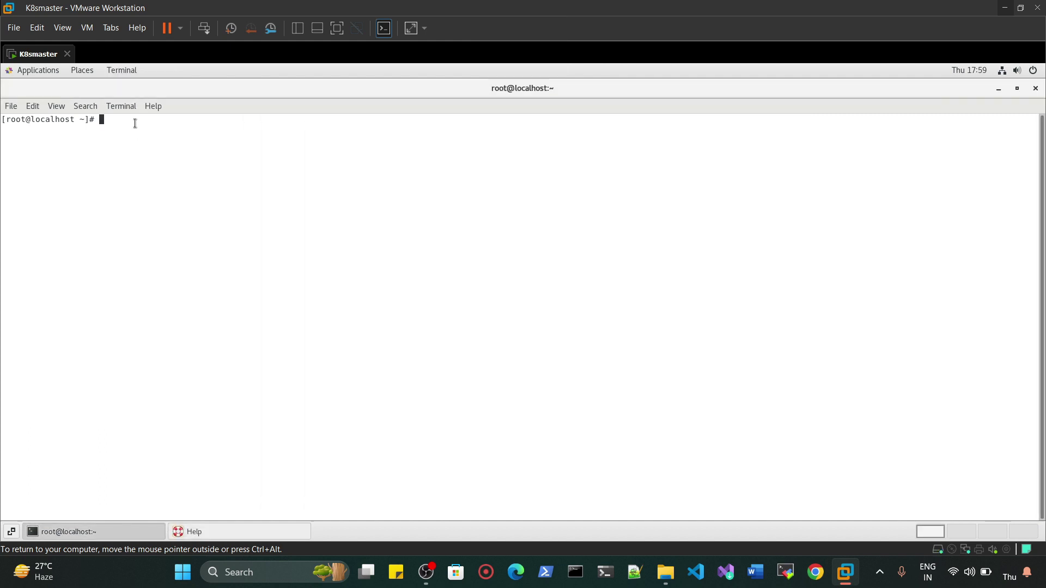
{"action": "key", "text": "ctrl+plus"}
{"action": "key", "text": "ctrl+plus"}
{"action": "key", "text": "ctrl+plus"}
{"action": "key", "text": "ctrl+plus"}
{"action": "key", "text": "ctrl+plus"}
{"action": "key", "text": "ctrl+plus"}
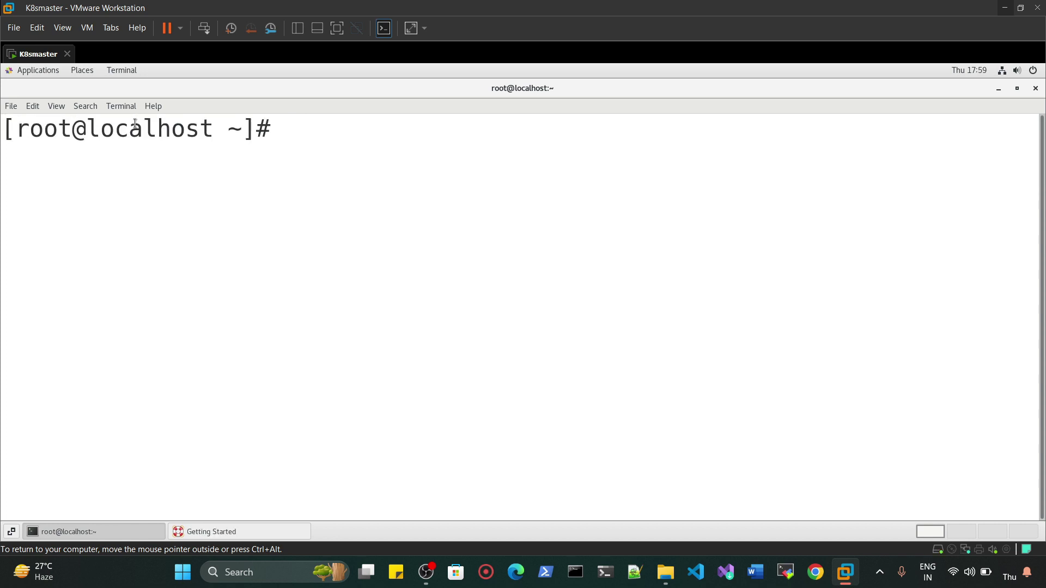
{"action": "key", "text": "ctrl+minus"}
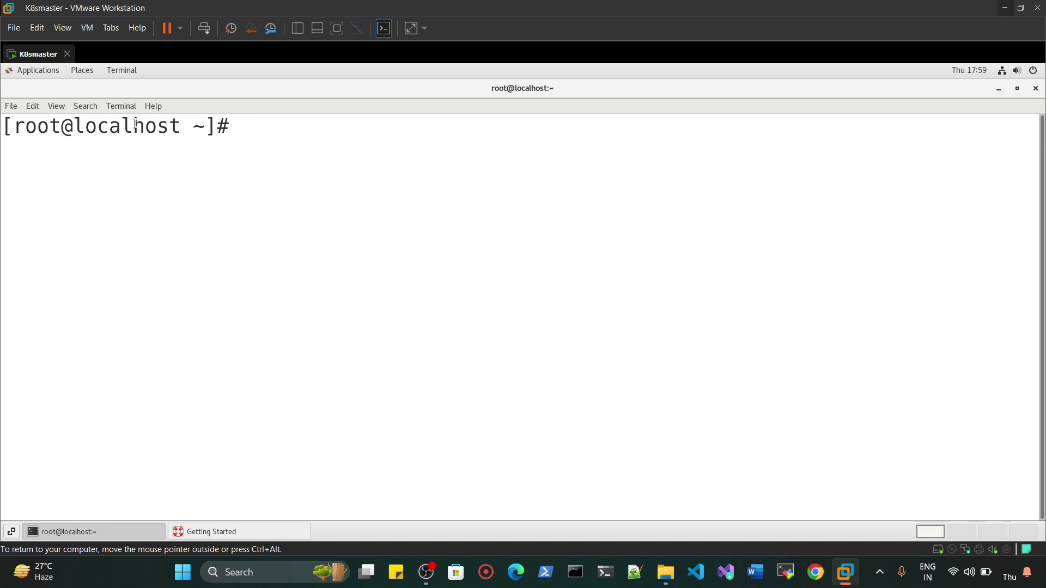
- Run 'systemctl disable firewalld' and 'systemctl stop firewalld' in the guest terminal
{"action": "type", "text": "systemctl "}
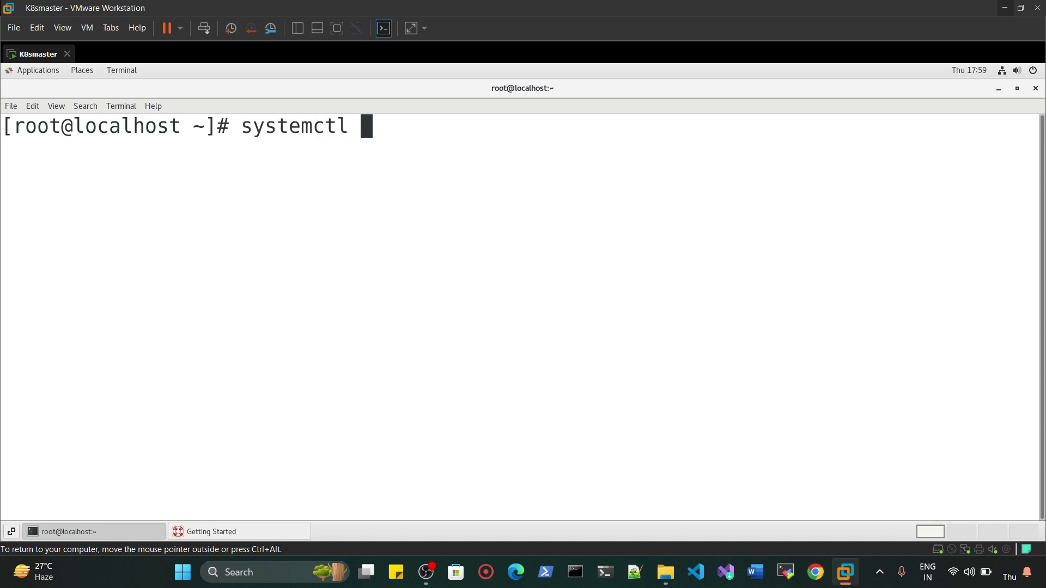
{"action": "type", "text": "disable di"}
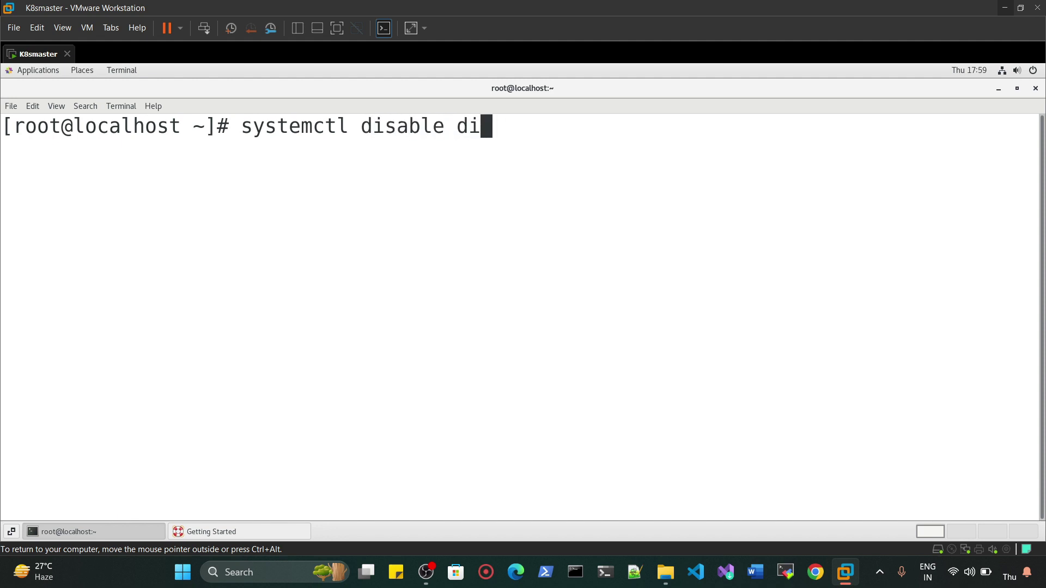
{"action": "key", "text": "BackSpace"}
{"action": "key", "text": "BackSpace"}
{"action": "type", "text": "firewalld"}
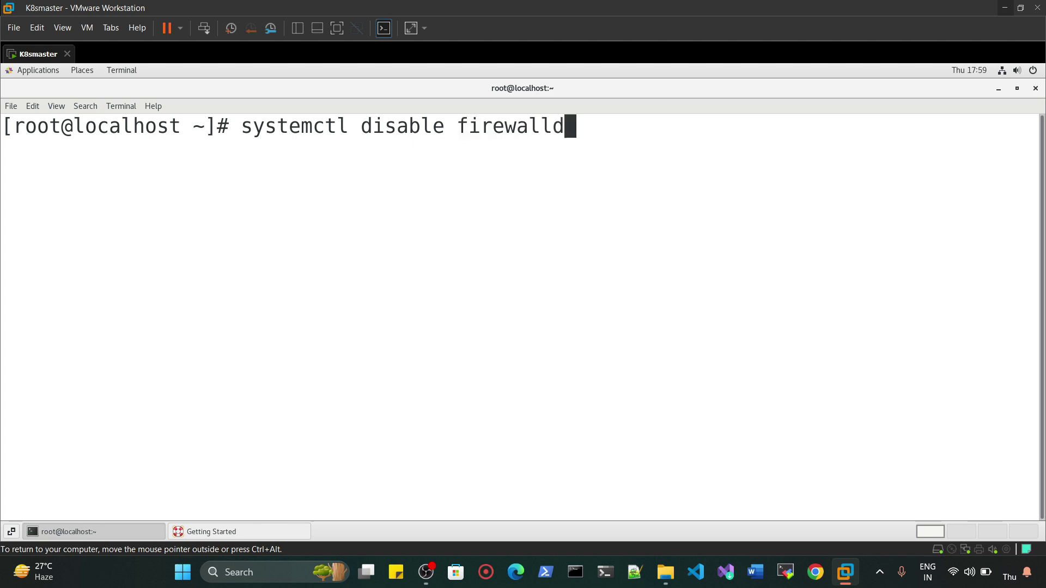
{"action": "key", "text": "Return"}
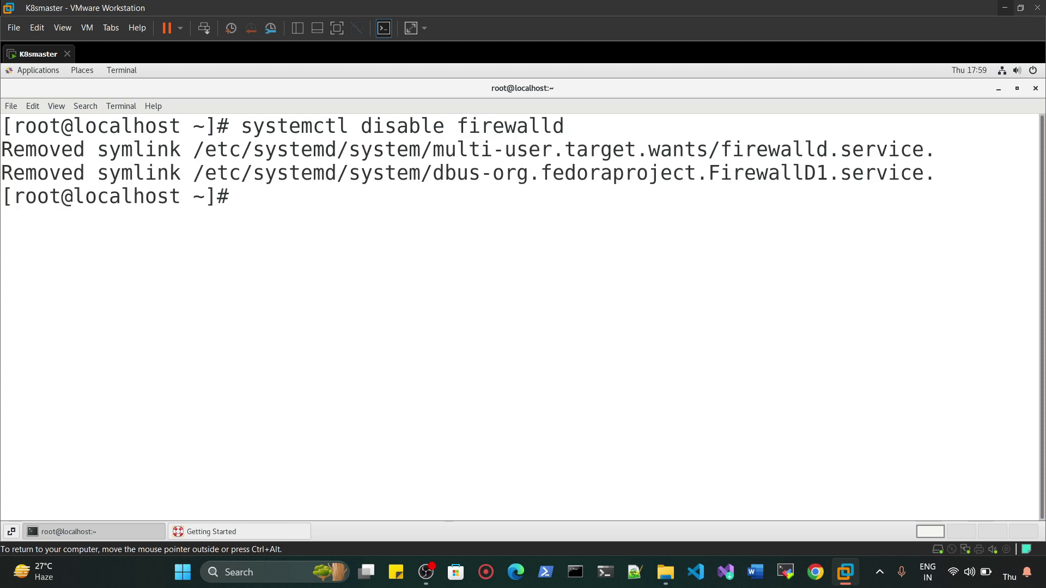
{"action": "type", "text": "systemc"}
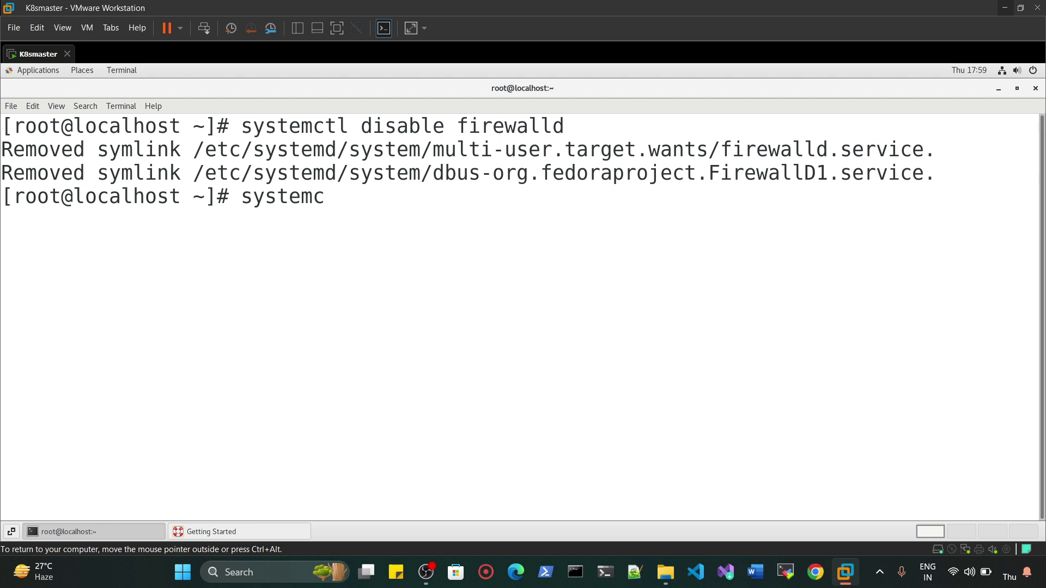
{"action": "type", "text": "tl stop firew"}
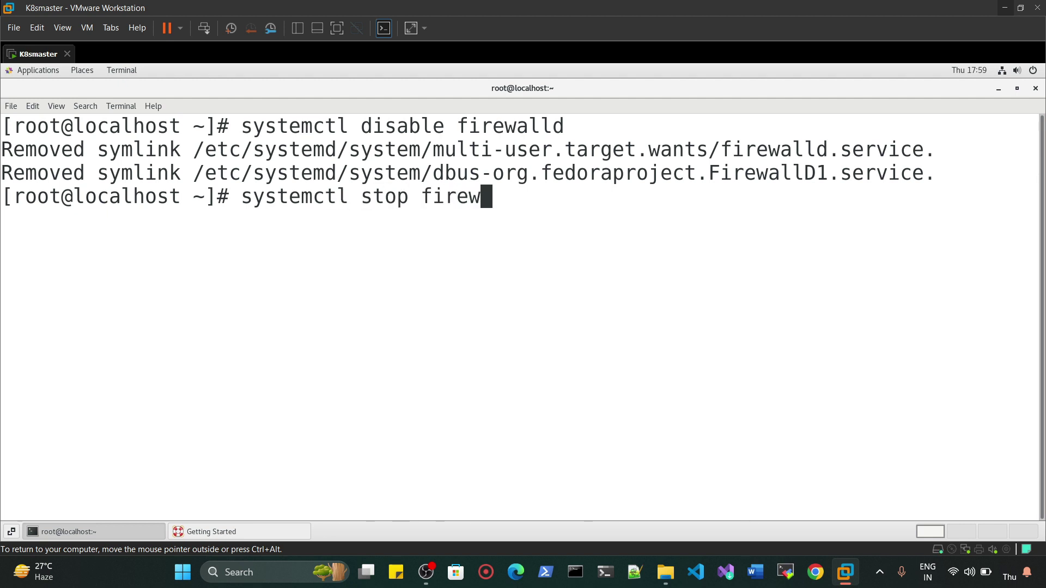
{"action": "type", "text": "alld"}
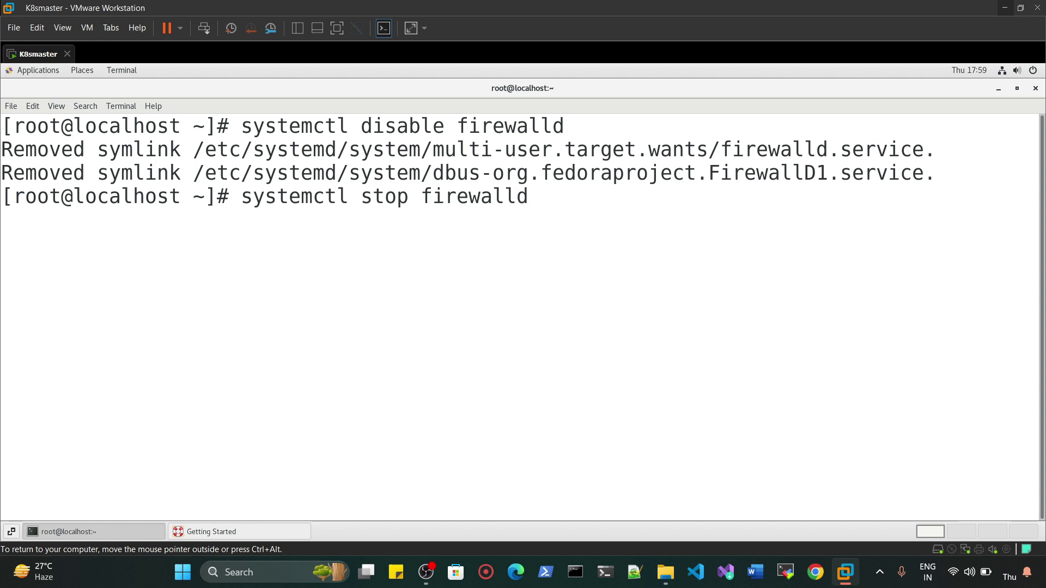
{"action": "key", "text": "Return"}
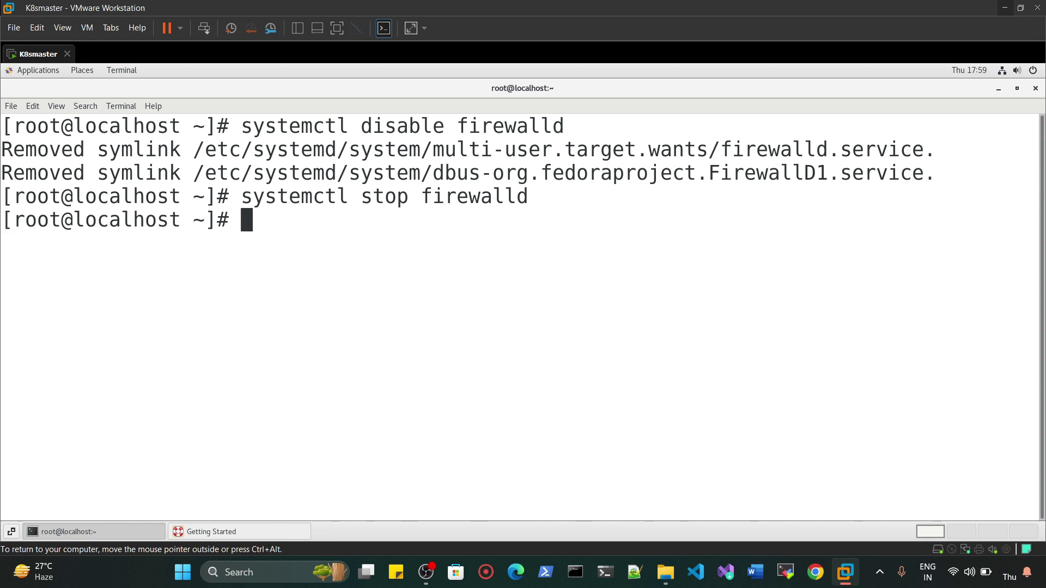
{"action": "key", "text": "Return"}
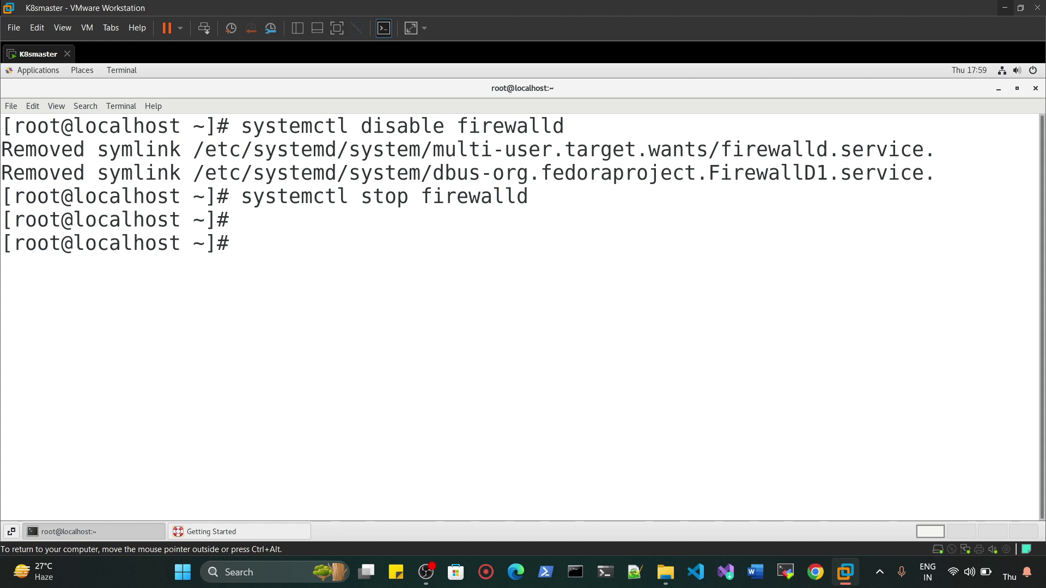
- Run free -h and highlight the Swap line showing 2.0G of active swap
{"action": "type", "text": "free -h"}
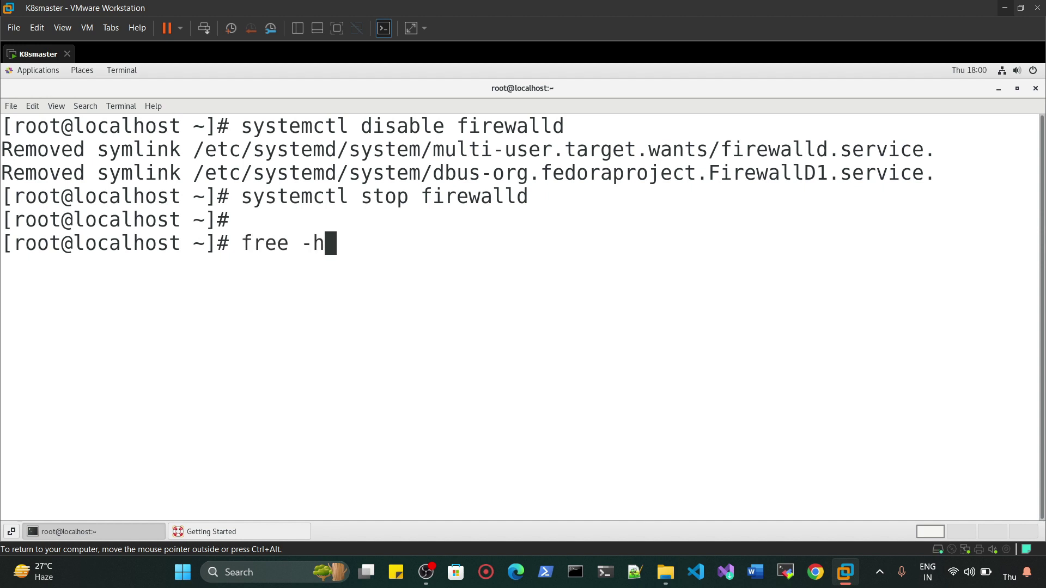
{"action": "key", "text": "Return"}
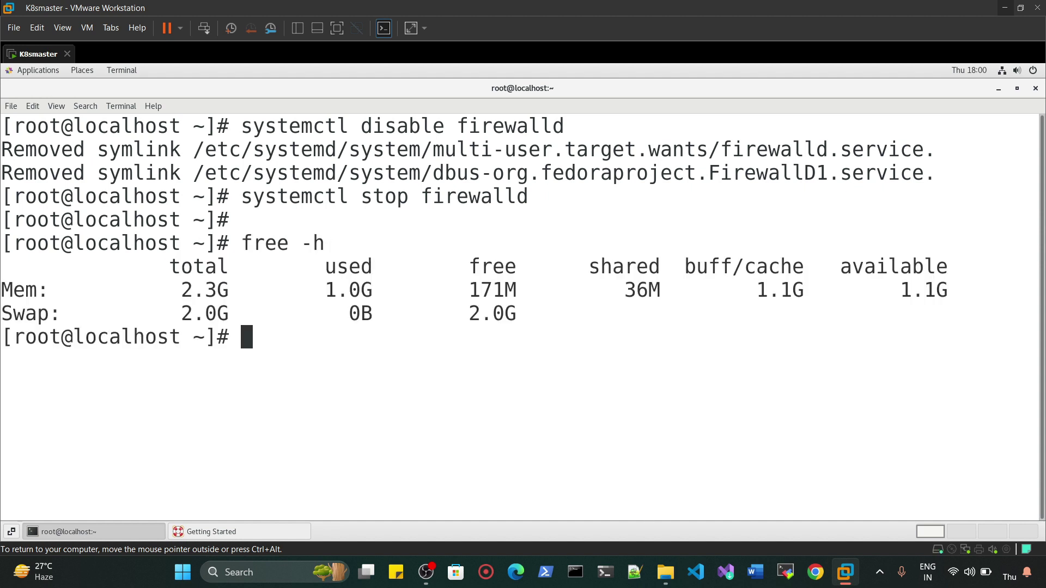
{"action": "key", "text": "ctrl+alt"}
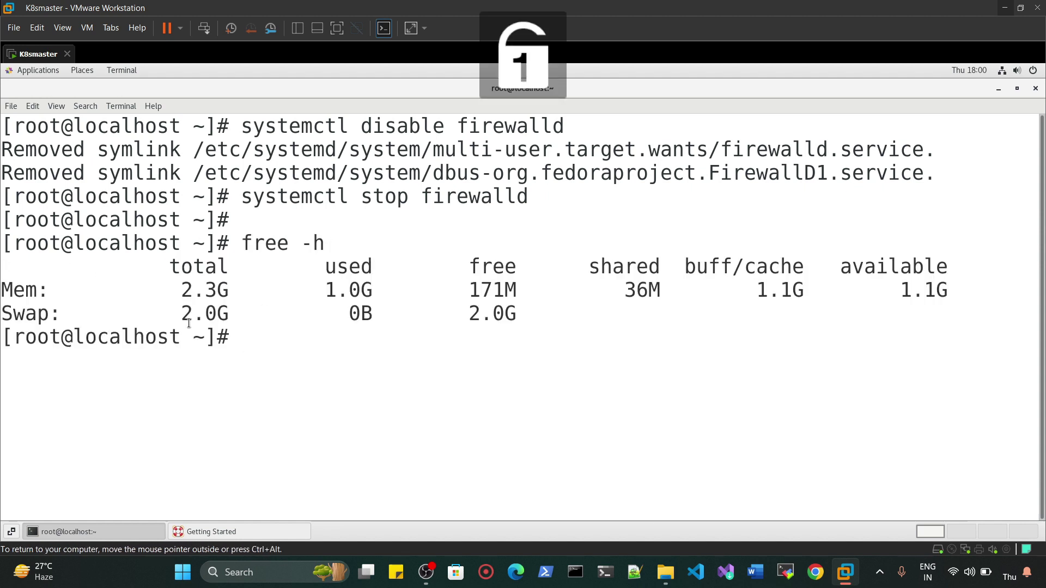
{"action": "left_click_drag", "start_coordinate": [186, 313], "coordinate": [583, 316]}
{"action": "left_click", "coordinate": [480, 344]}
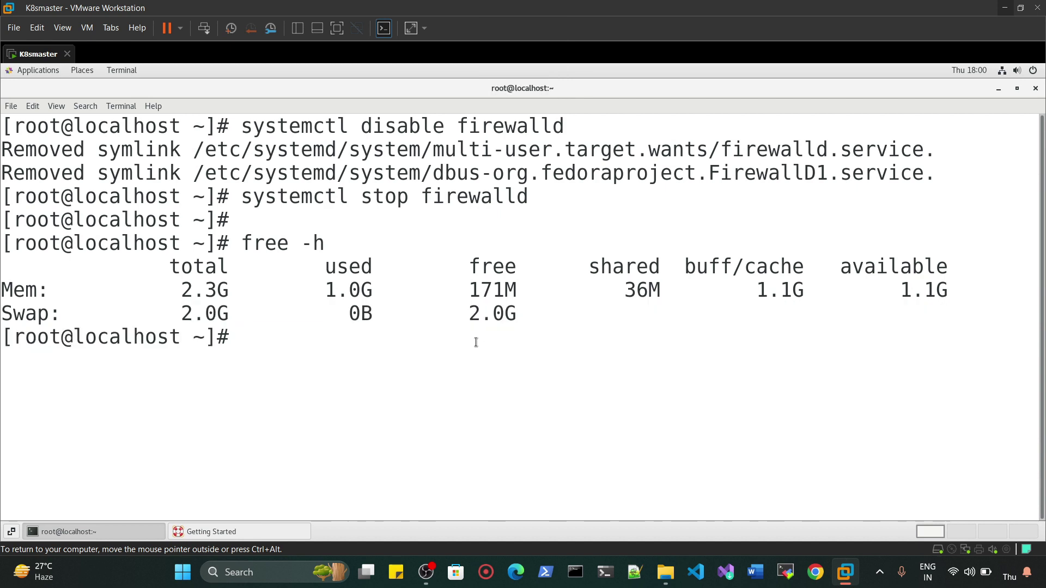
{"action": "key", "text": "Return"}
{"action": "key", "text": "Return"}
{"action": "key", "text": "Return"}
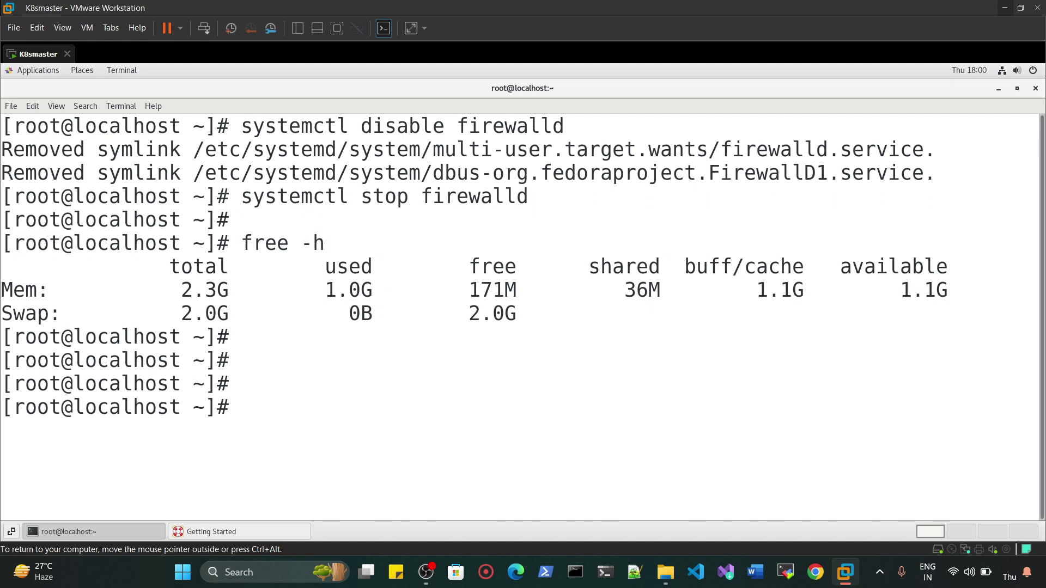
- Run "swapoff -a; sed -i '/swap/d' /etc/fstab", fixing the extra slash and rerunning it
{"action": "type", "text": "swapoff -a; sed"}
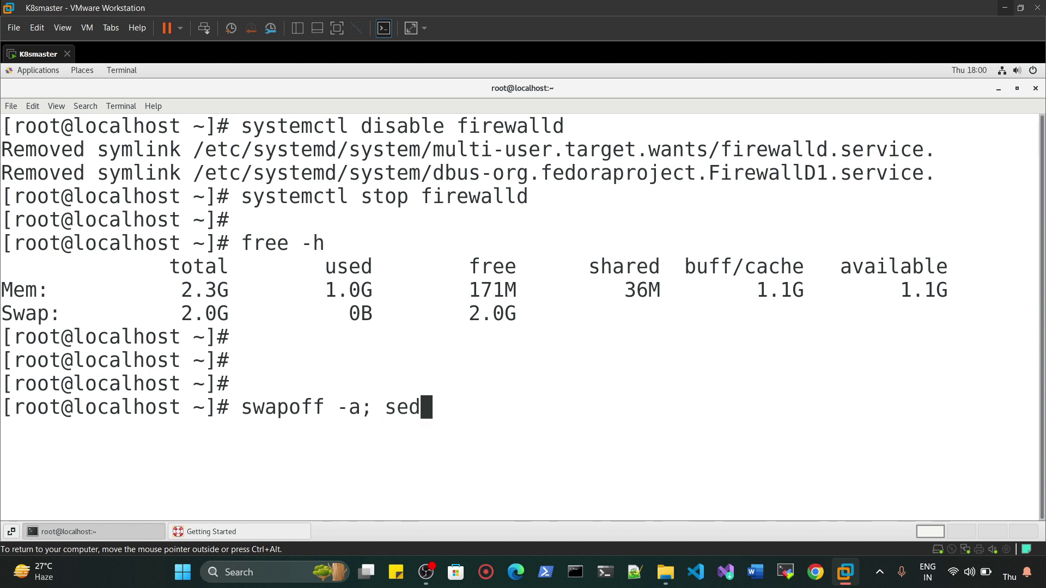
{"action": "type", "text": " -i '/swap"}
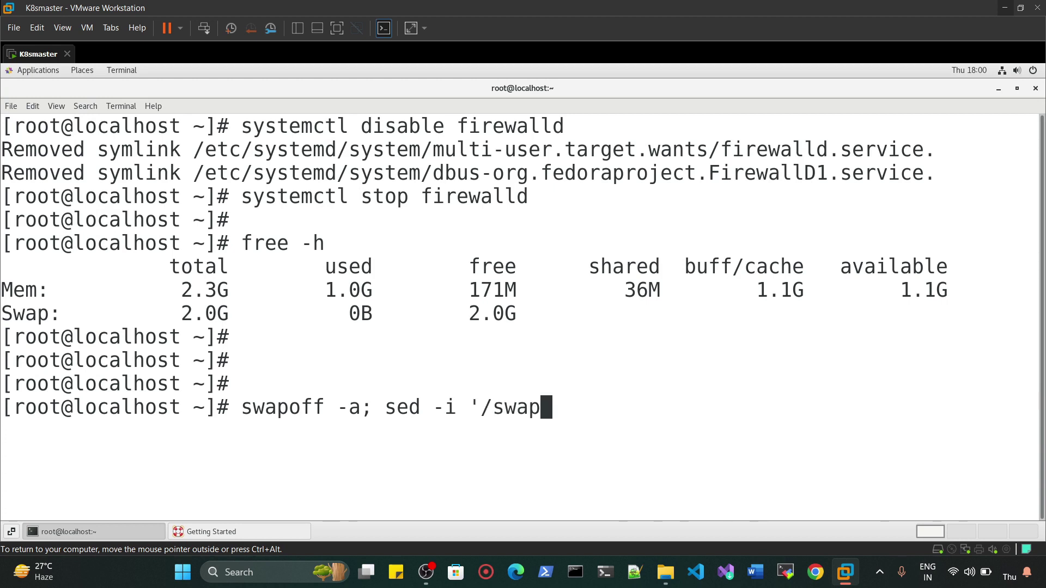
{"action": "type", "text": "/d/' 't"}
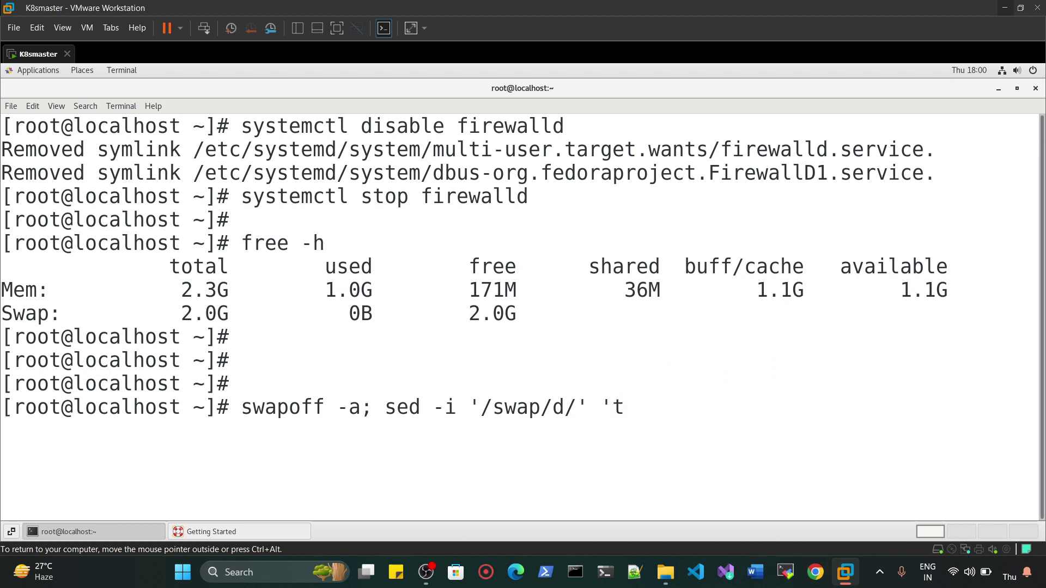
{"action": "key", "text": "BackSpace"}
{"action": "type", "text": "/etc/fs"}
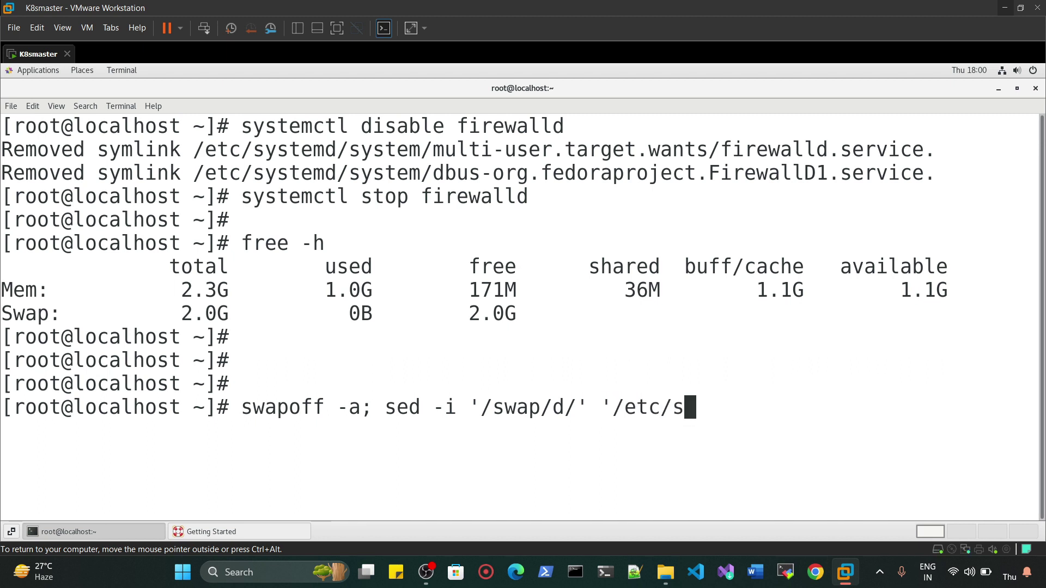
{"action": "key", "text": "BackSpace"}
{"action": "type", "text": "fstab'"}
{"action": "key", "text": "Return"}
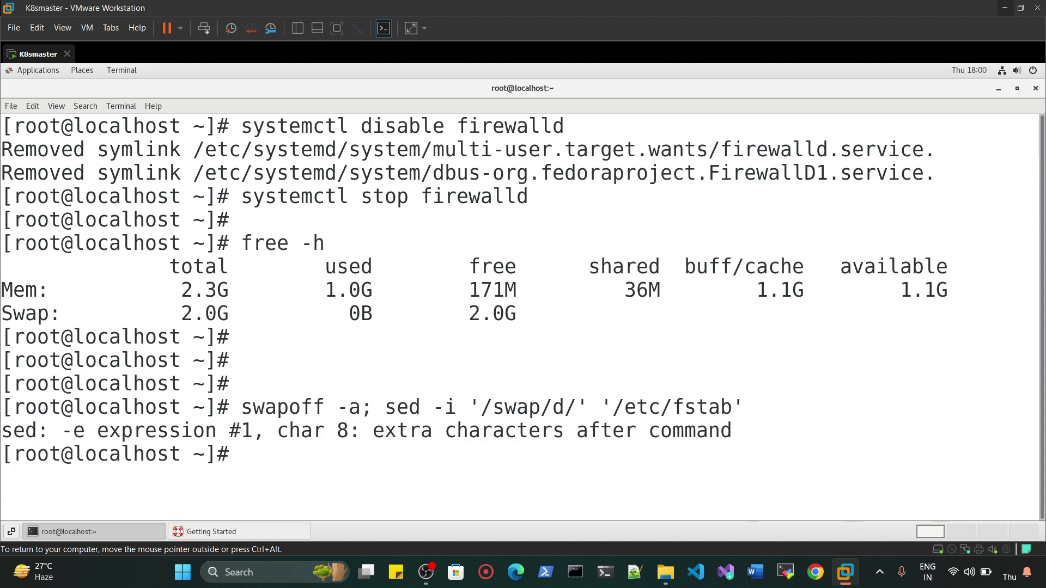
{"action": "key", "text": "ctrl+l"}
{"action": "key", "text": "Return"}
{"action": "key", "text": "Return"}
{"action": "key", "text": "Up"}
{"action": "key", "text": "Left"}
{"action": "key", "text": "Left"}
{"action": "key", "text": "Left"}
{"action": "key", "text": "Left"}
{"action": "key", "text": "Left"}
{"action": "key", "text": "Left"}
{"action": "key", "text": "Left"}
{"action": "key", "text": "Left"}
{"action": "key", "text": "Left"}
{"action": "key", "text": "Left"}
{"action": "key", "text": "Left"}
{"action": "key", "text": "Left"}
{"action": "key", "text": "Left"}
{"action": "key", "text": "Left"}
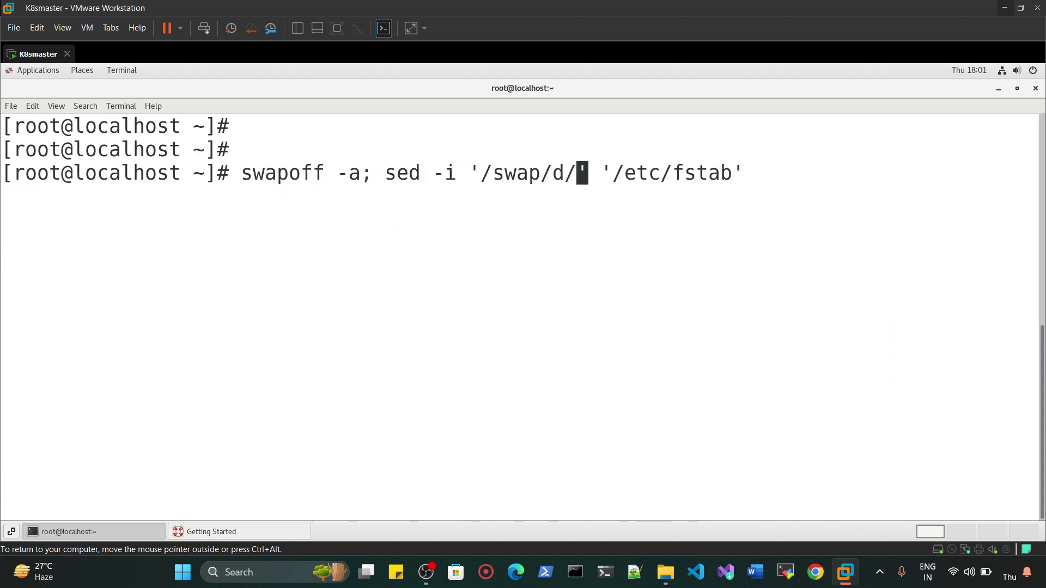
{"action": "key", "text": "BackSpace"}
{"action": "key", "text": "Return"}
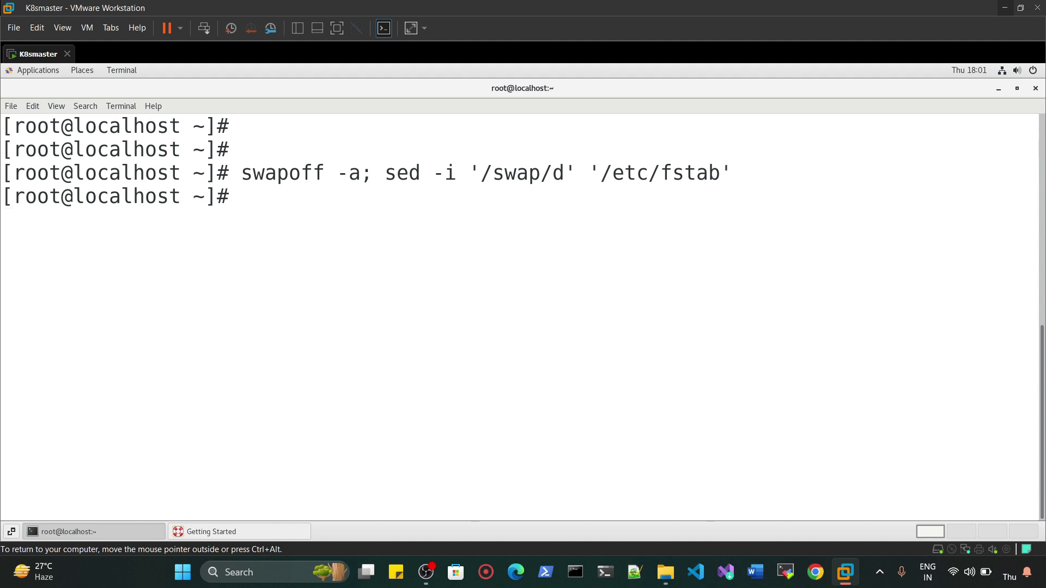
{"action": "key", "text": "Return"}
{"action": "key", "text": "Return"}
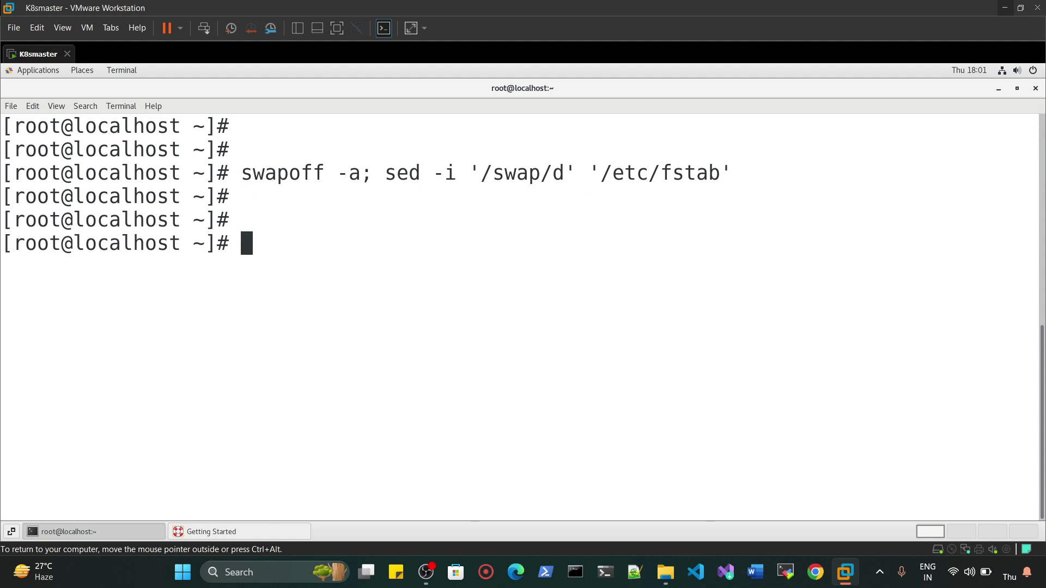
- Display /etc/fstab with cat to confirm the swap entry is gone
{"action": "type", "text": "cat /etc/fstab"}
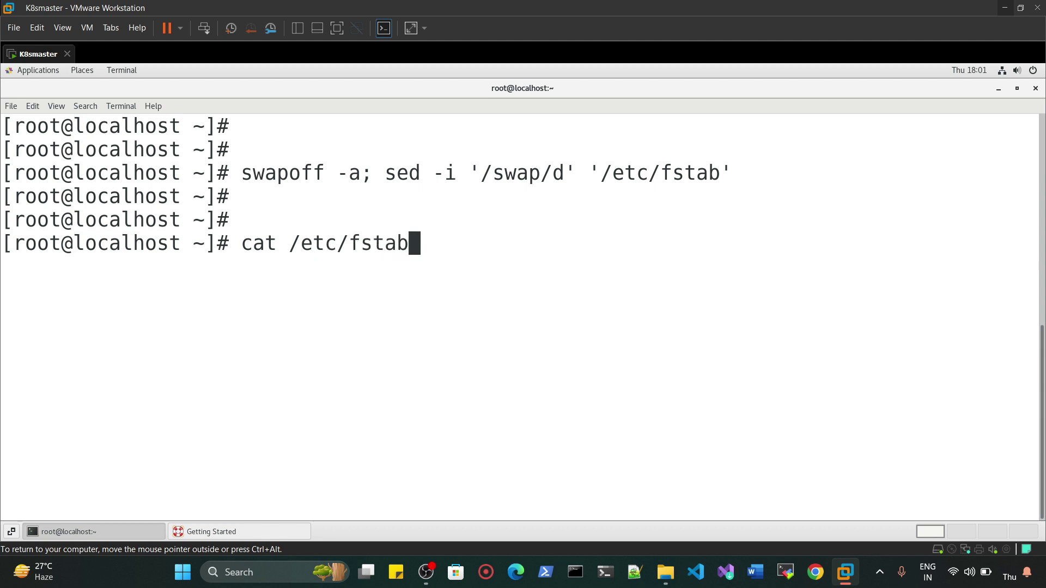
{"action": "key", "text": "Return"}
{"action": "key", "text": "Num_Lock"}
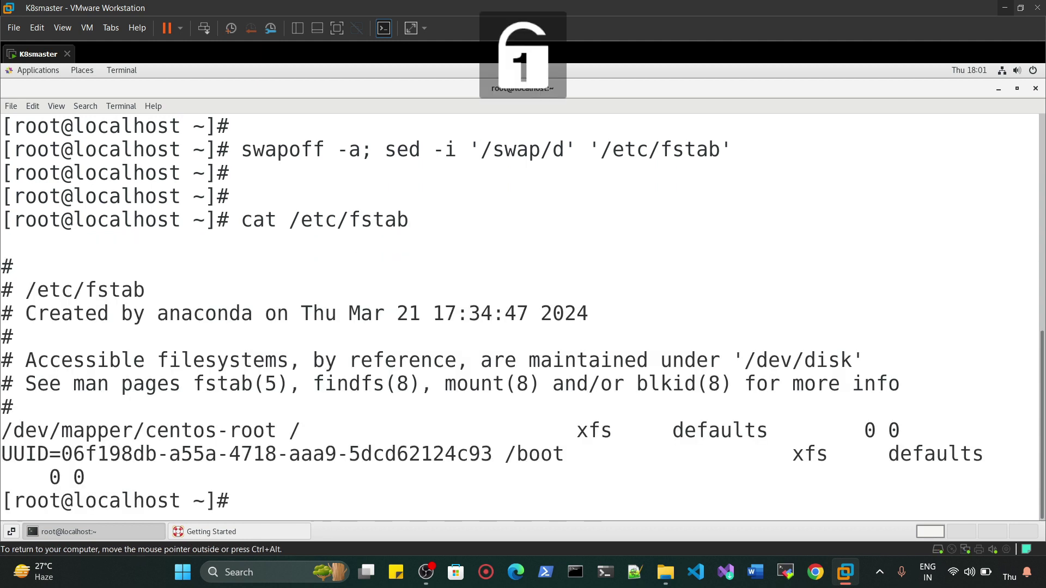
{"action": "triple_click", "coordinate": [55, 478]}
{"action": "left_click", "coordinate": [55, 477]}
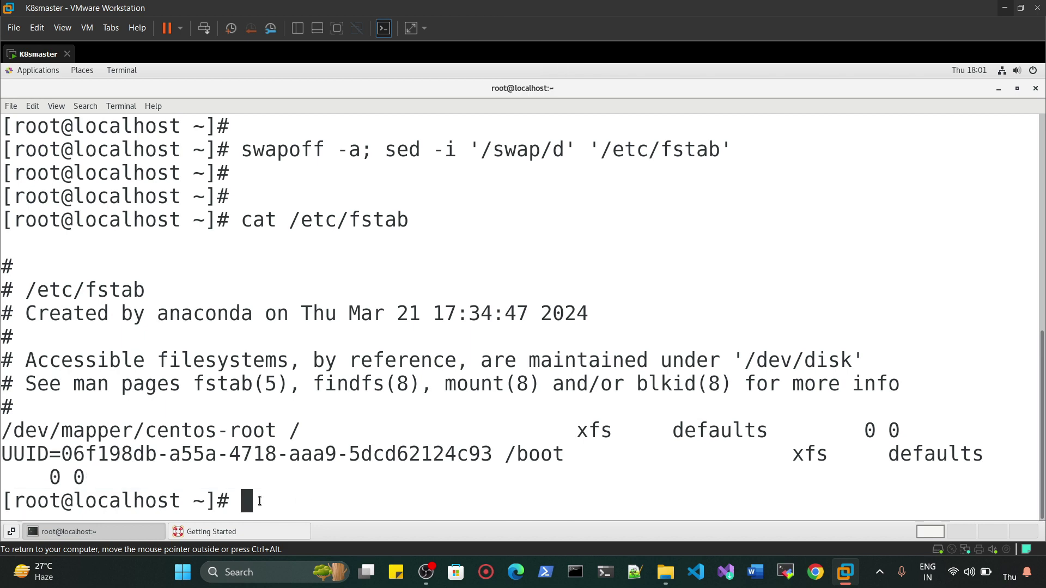
{"action": "key", "text": "Return"}
{"action": "key", "text": "Return"}
- Rerun free -h to confirm 0B swap, then clear the screen
{"action": "type", "text": "free -h"}
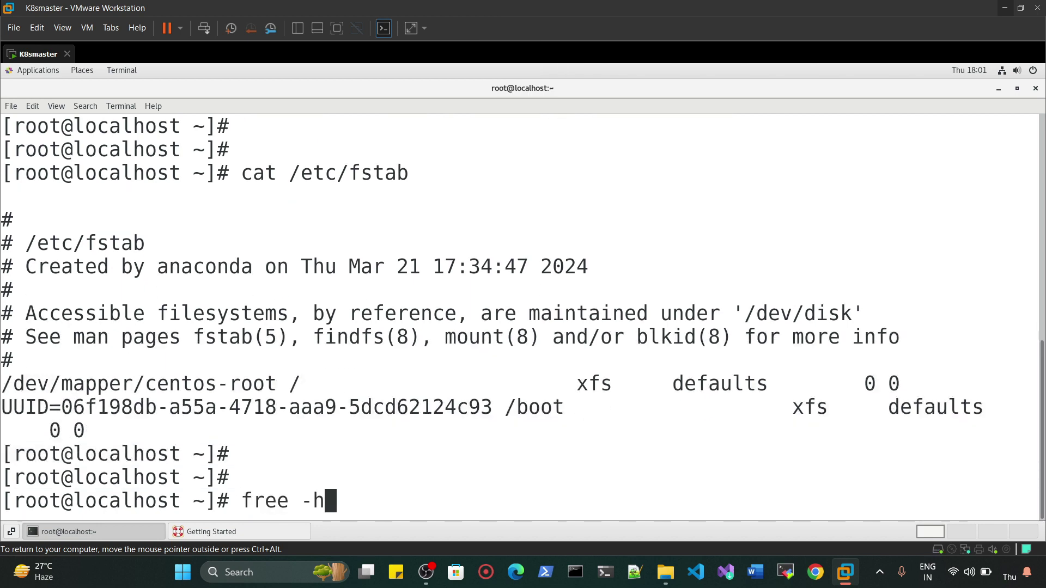
{"action": "key", "text": "Return"}
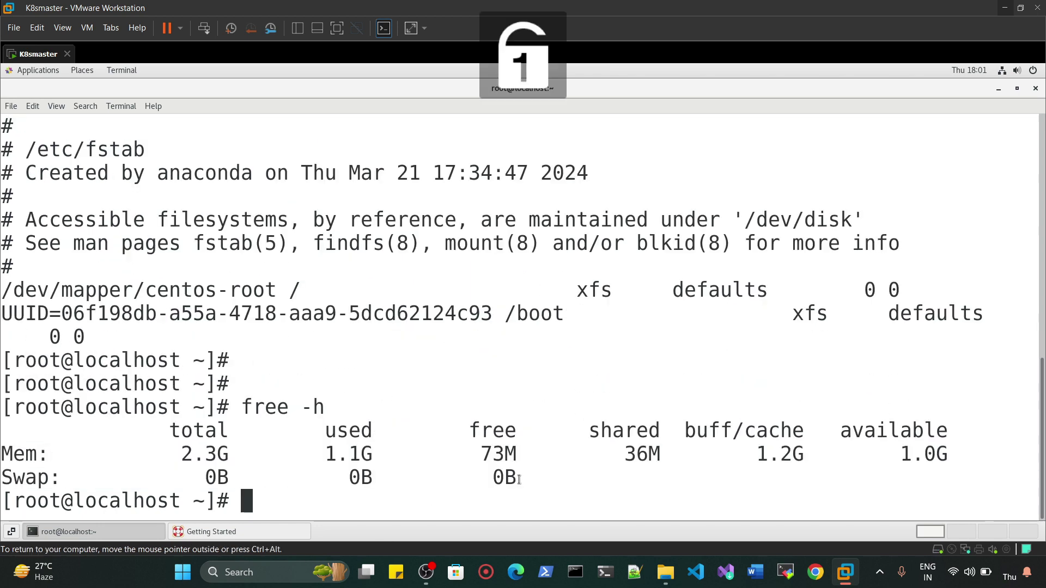
{"action": "left_click_drag", "start_coordinate": [519, 479], "coordinate": [252, 458]}
{"action": "left_click", "coordinate": [262, 490]}
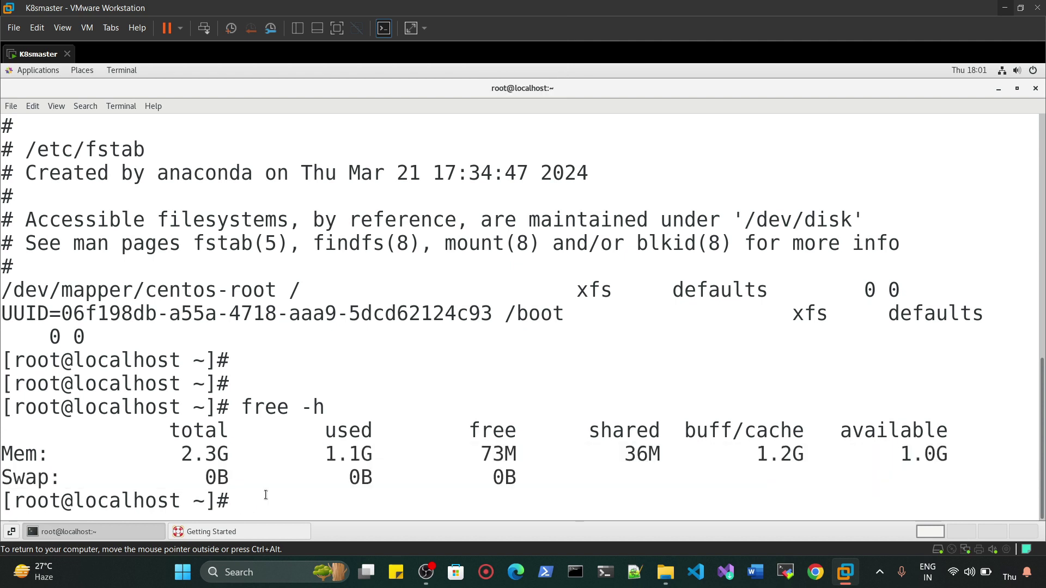
{"action": "key", "text": "ctrl+l"}
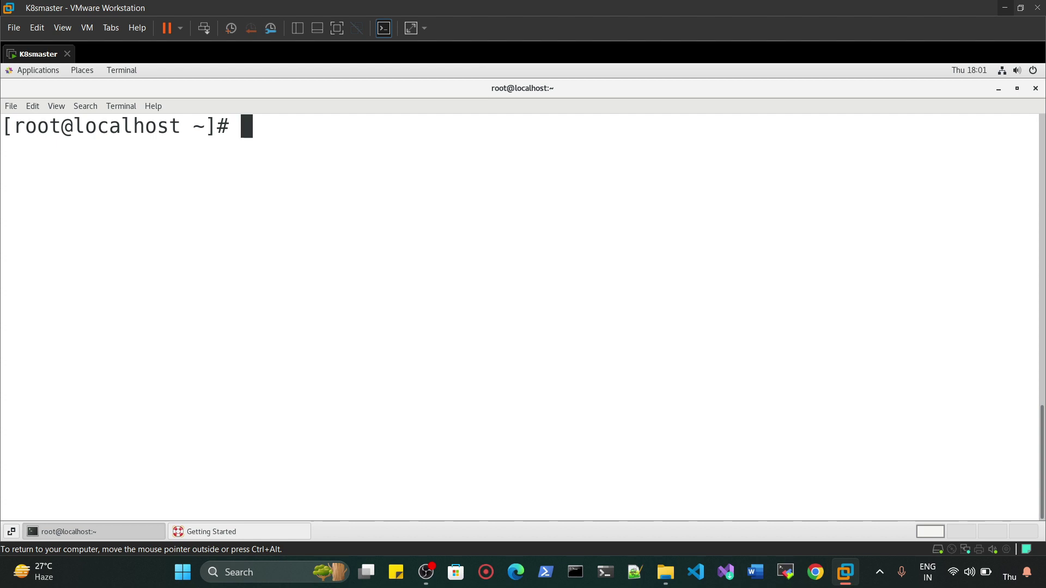
- Run setenforce 0, then getenforce to check the SELinux mode
{"action": "key", "text": "Return"}
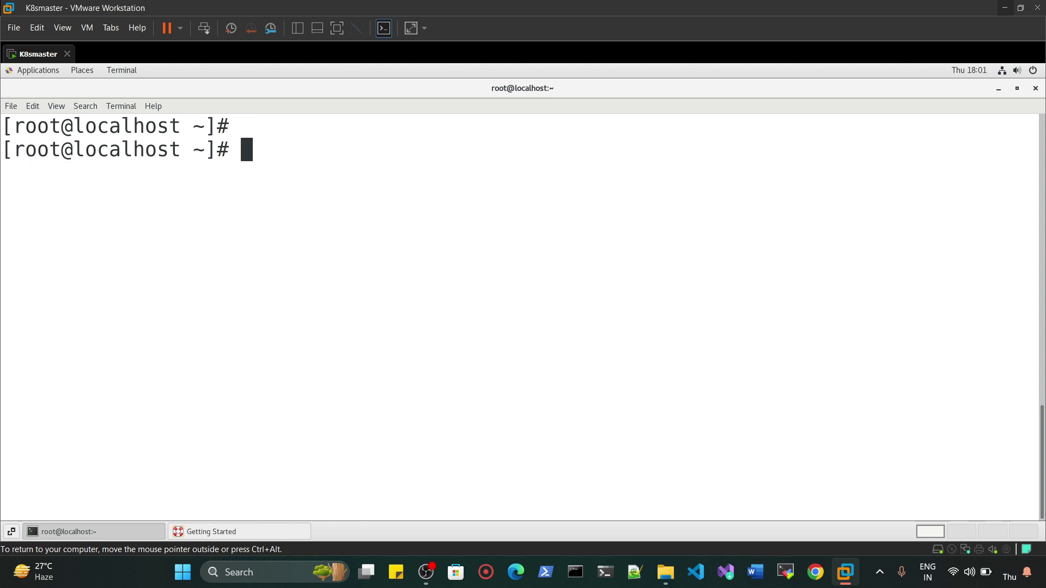
{"action": "type", "text": "setenforce"}
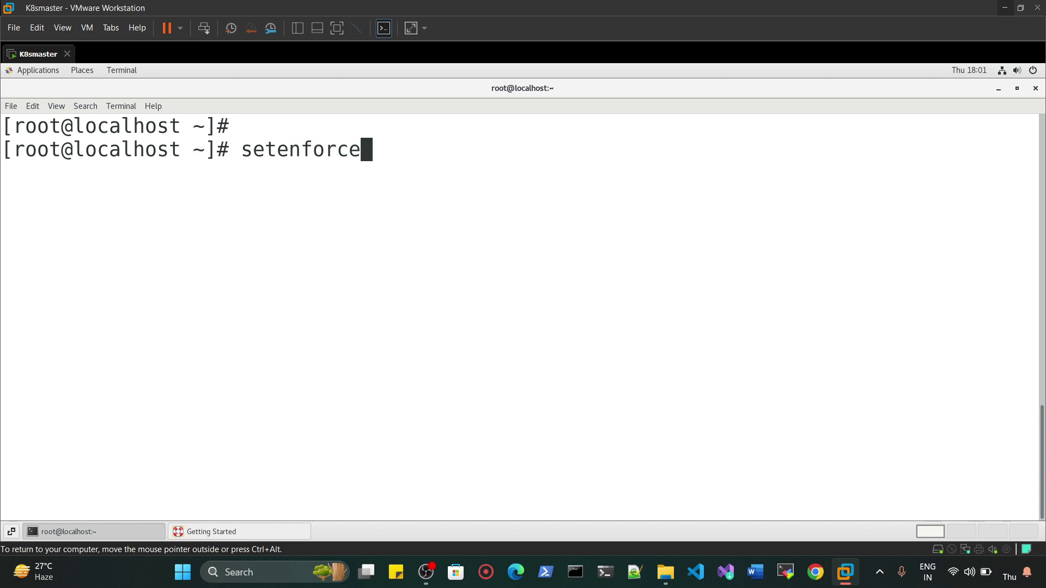
{"action": "type", "text": " 0"}
{"action": "key", "text": "Return"}
{"action": "key", "text": "Return"}
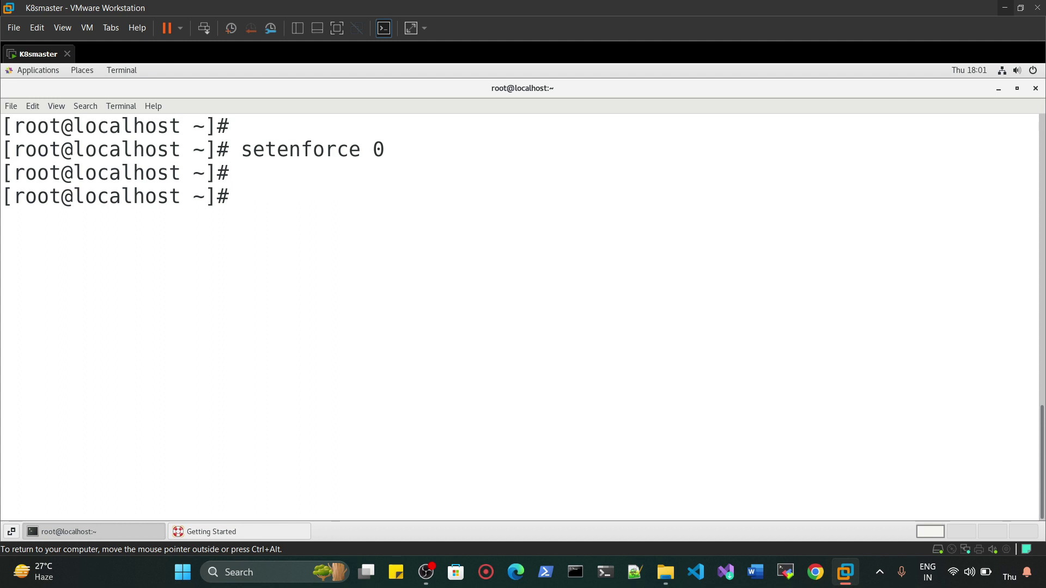
{"action": "type", "text": "getenforce"}
{"action": "key", "text": "Return"}
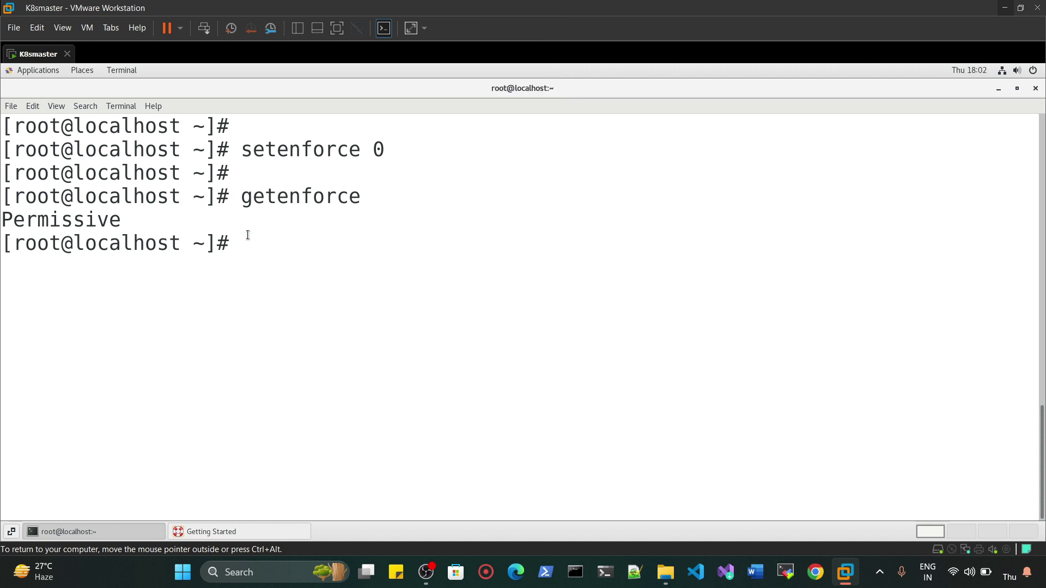
- Run setenforce 0 once more after correcting the misspelled command
{"action": "type", "text": "setenforce"}
{"action": "key", "text": "Return"}
{"action": "key", "text": "Return"}
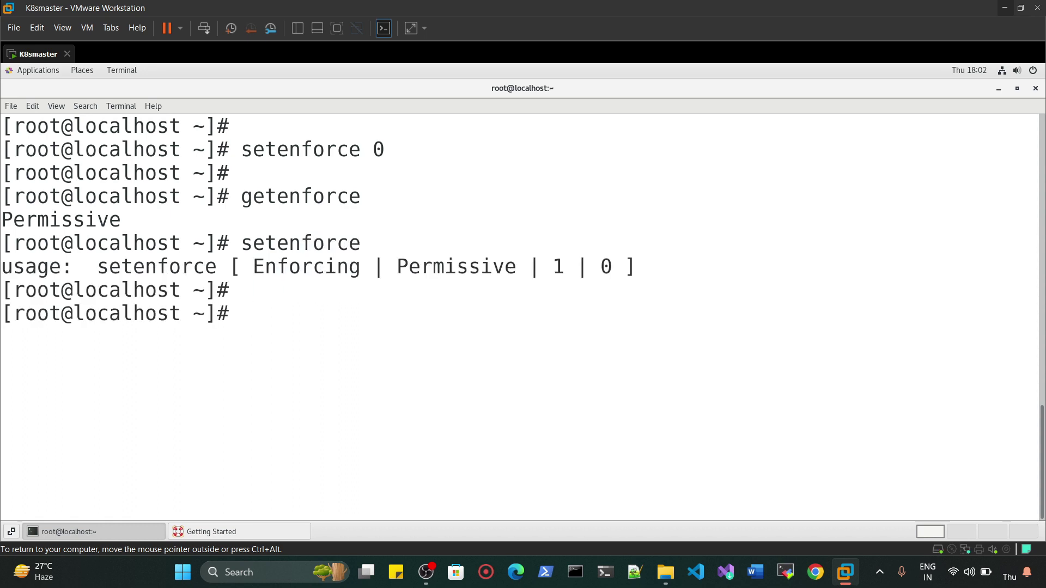
{"action": "key", "text": "Up"}
{"action": "type", "text": "0"}
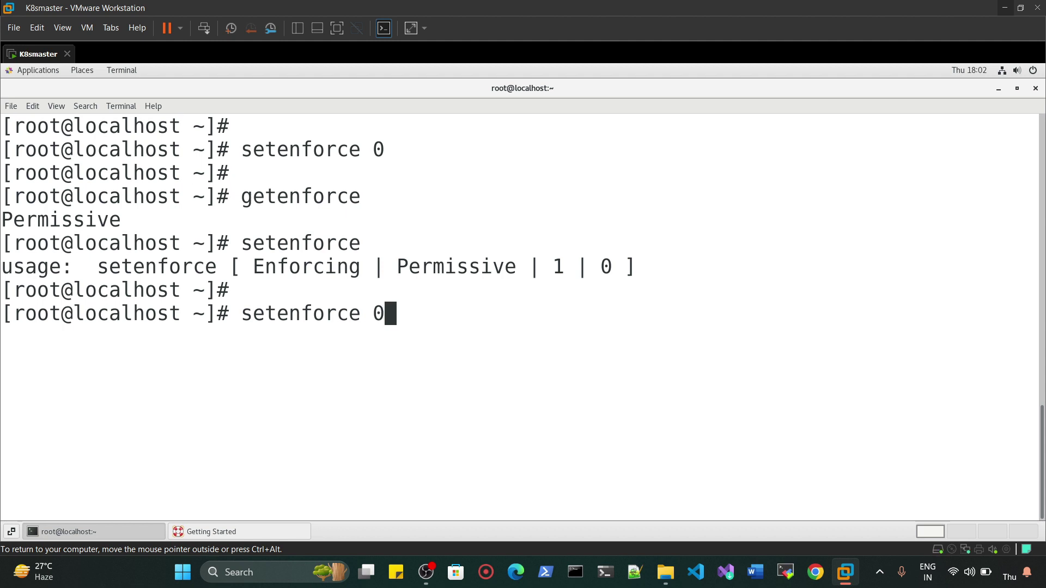
{"action": "key", "text": "Return"}
{"action": "key", "text": "Return"}
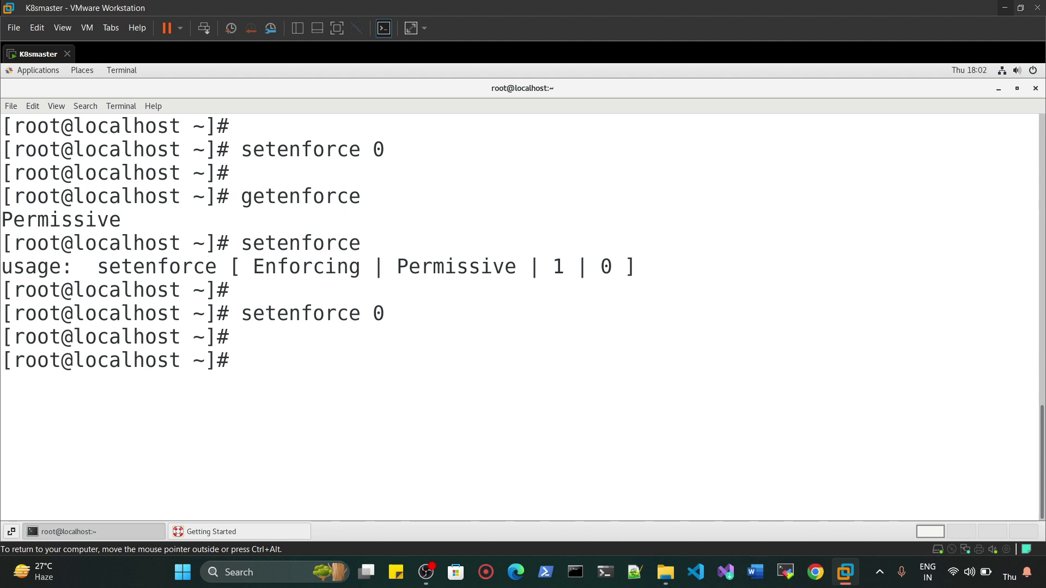
- Use sed --follow-symlinks to change SELINUX=enforcing to SELINUX=disabled in /etc/sysconfig/selinux
{"action": "type", "text": "sed "}
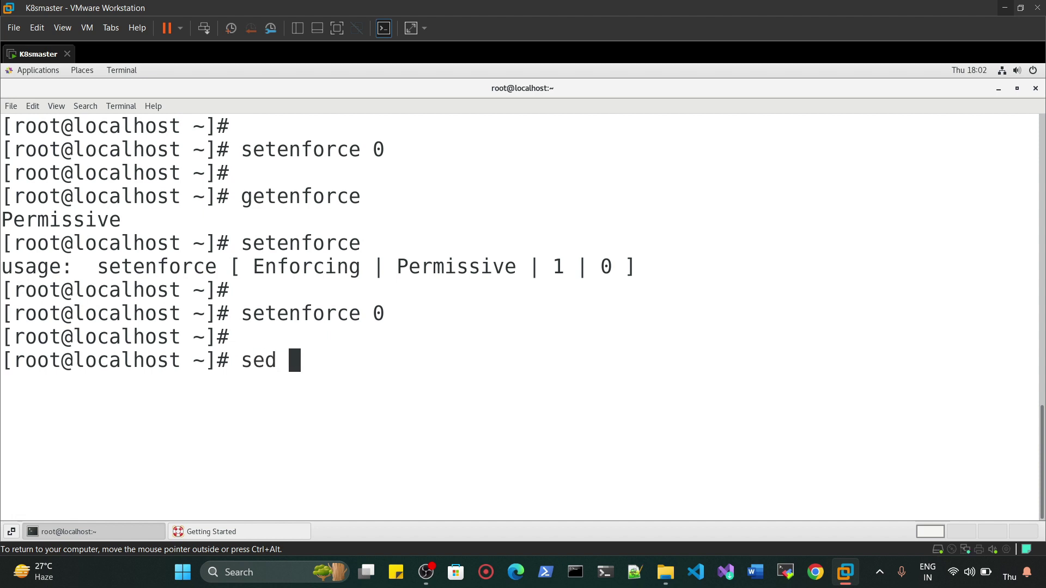
{"action": "type", "text": "-i --follow-sysm"}
{"action": "key", "text": "BackSpace"}
{"action": "key", "text": "BackSpace"}
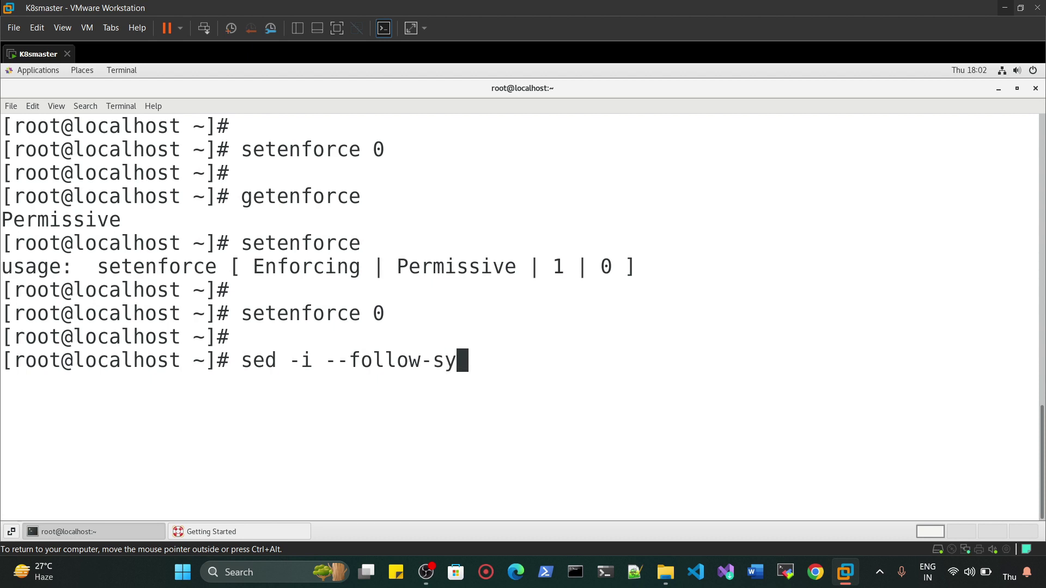
{"action": "type", "text": "mlinks 's/^SELINEX"}
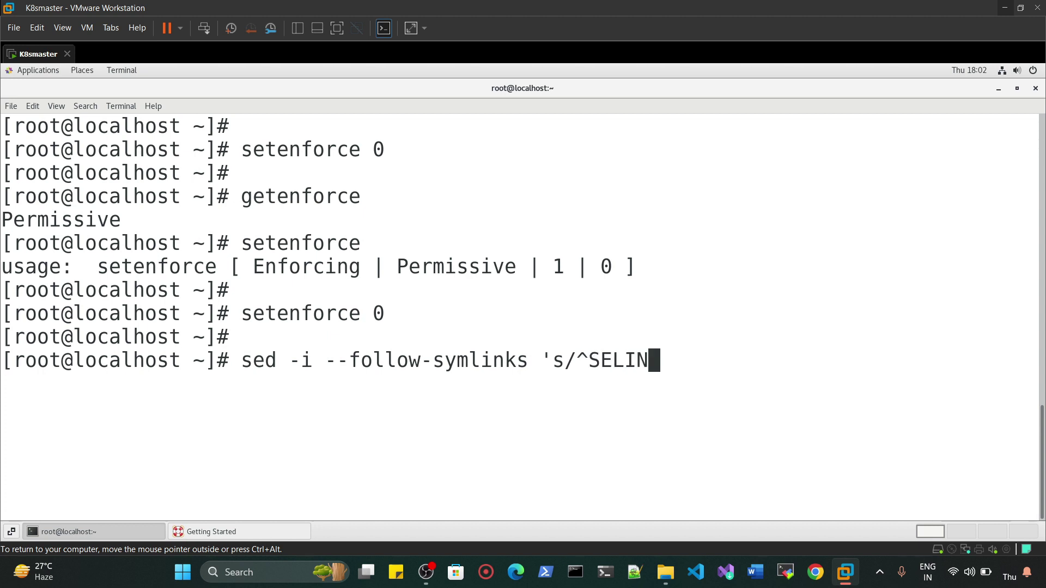
{"action": "key", "text": "BackSpace"}
{"action": "key", "text": "BackSpace"}
{"action": "type", "text": "UX=enforceing"}
{"action": "key", "text": "BackSpace"}
{"action": "key", "text": "BackSpace"}
{"action": "key", "text": "BackSpace"}
{"action": "key", "text": "BackSpace"}
{"action": "type", "text": "ing"}
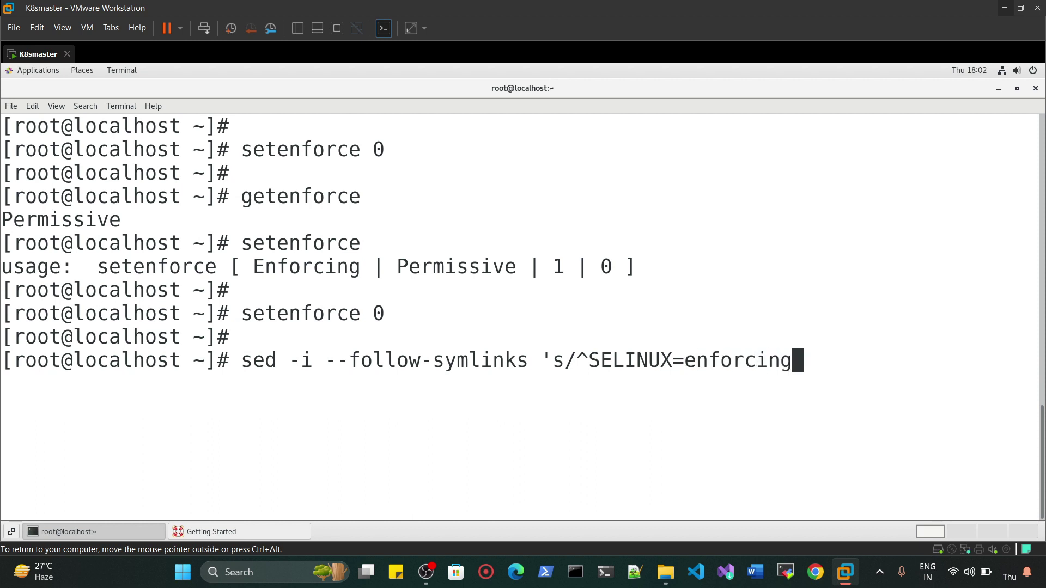
{"action": "type", "text": "/SELINUX=disable"}
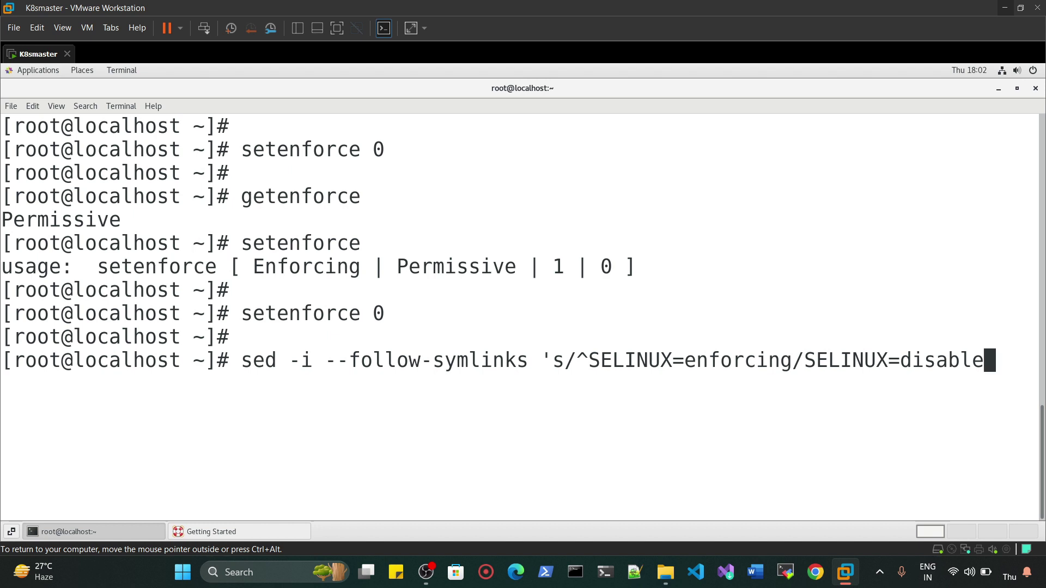
{"action": "type", "text": "d/' /etc/s"}
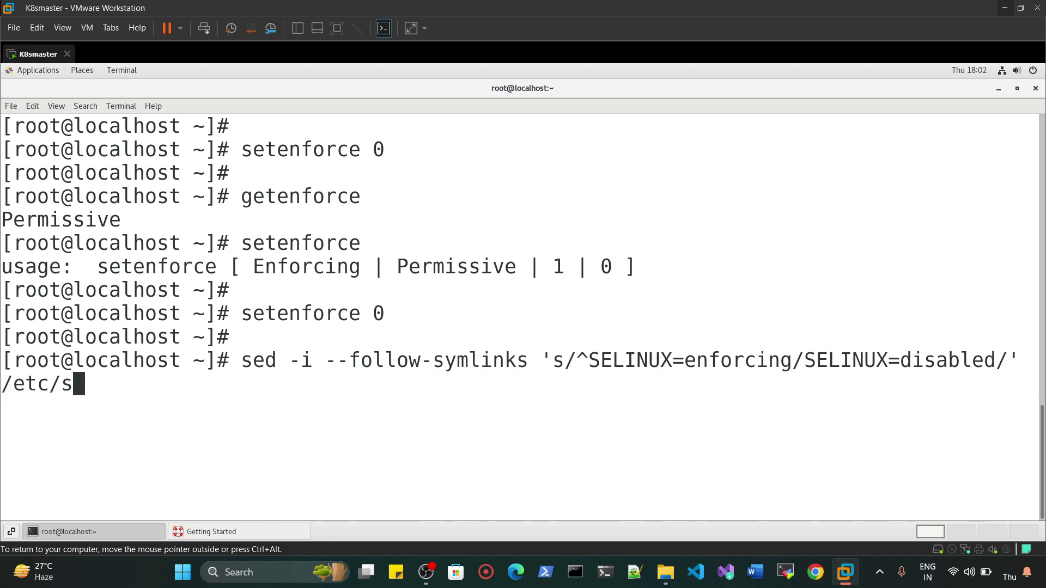
{"action": "type", "text": "ysconfig/"}
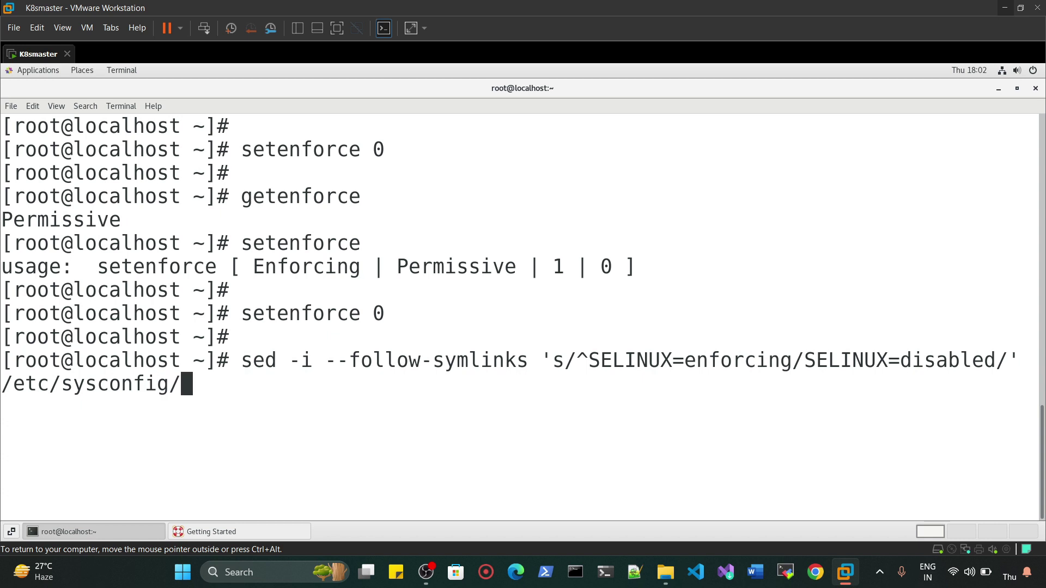
{"action": "type", "text": "selinux"}
{"action": "key", "text": "Return"}
{"action": "key", "text": "Return"}
{"action": "key", "text": "Return"}
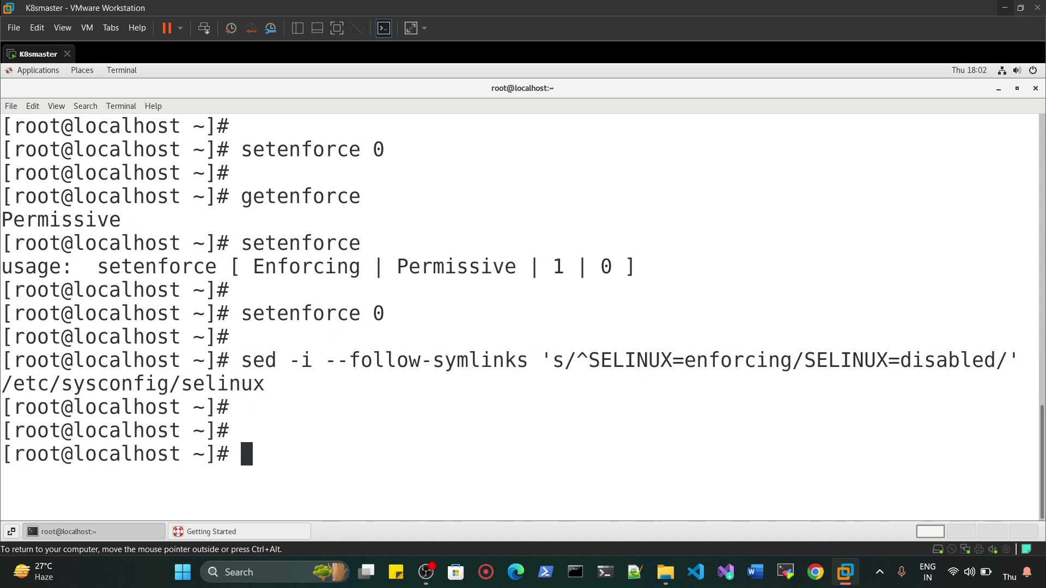
- Display the SELinux config with cat to verify SELINUX=disabled, then clear the terminal
{"action": "type", "text": "cat /ef"}
{"action": "type", "text": "c/sys"}
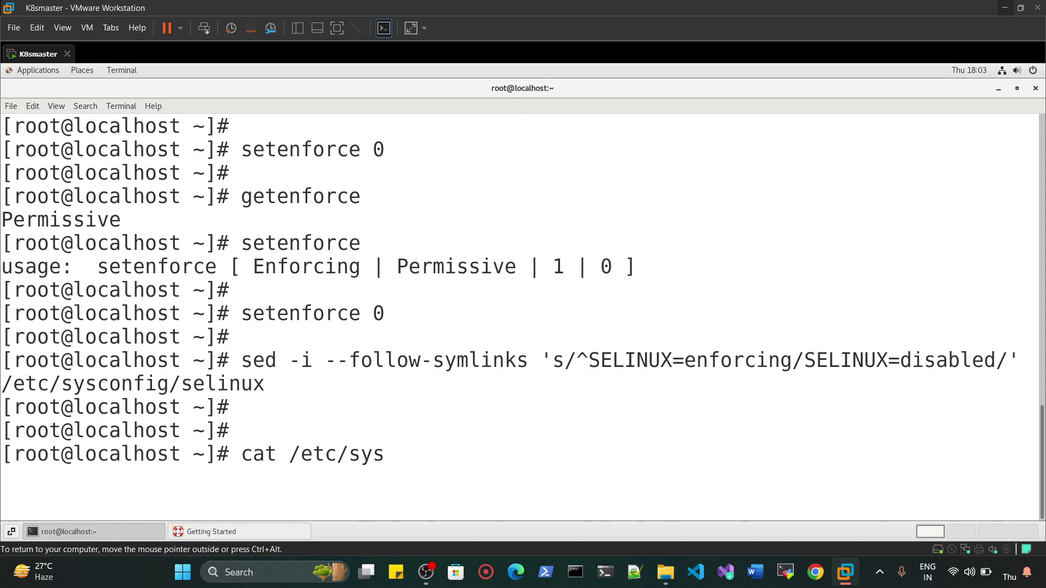
{"action": "type", "text": "config/selinux"}
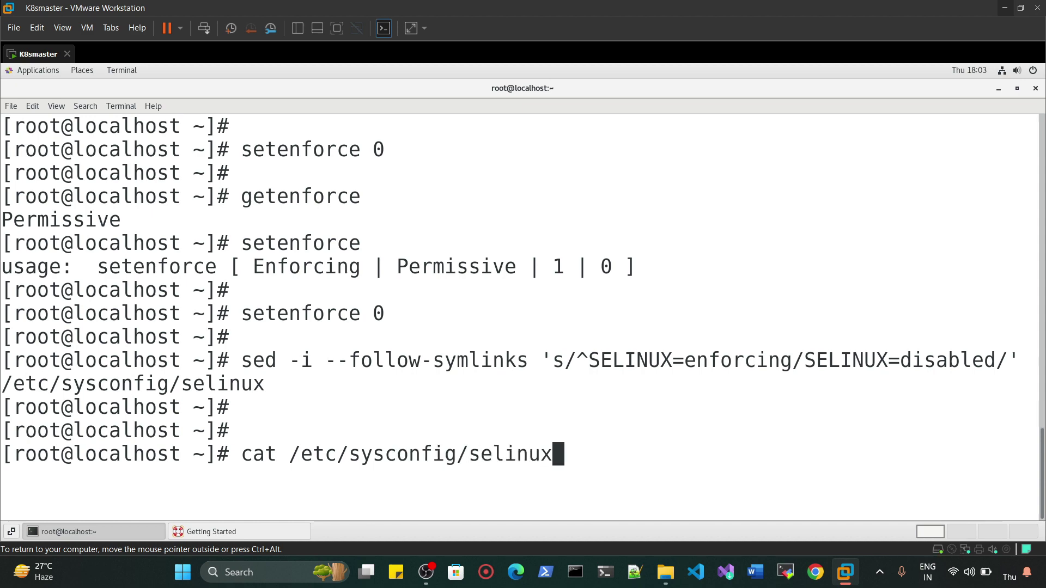
{"action": "key", "text": "Return"}
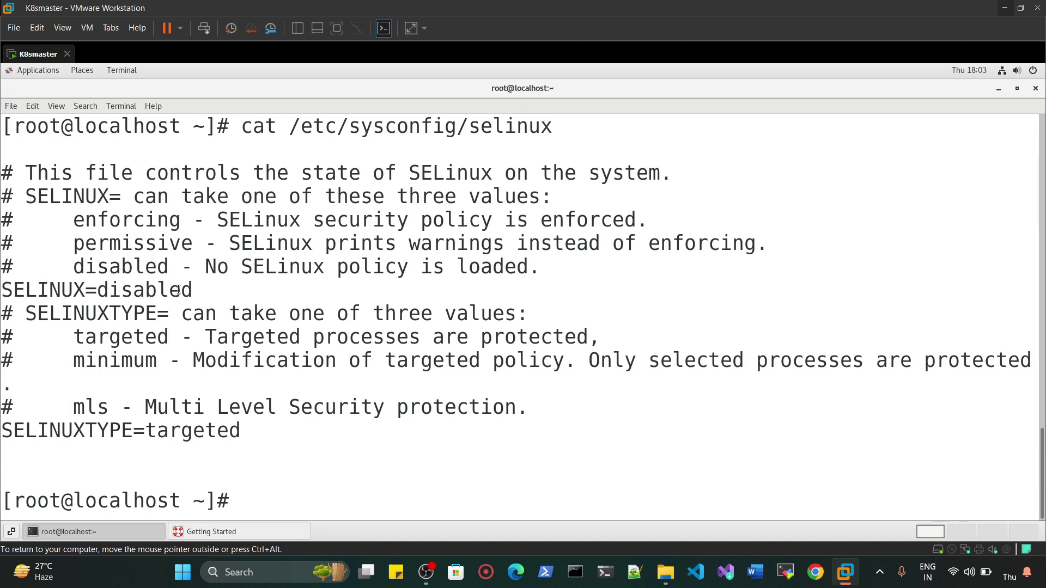
{"action": "left_click_drag", "start_coordinate": [1, 290], "coordinate": [192, 298]}
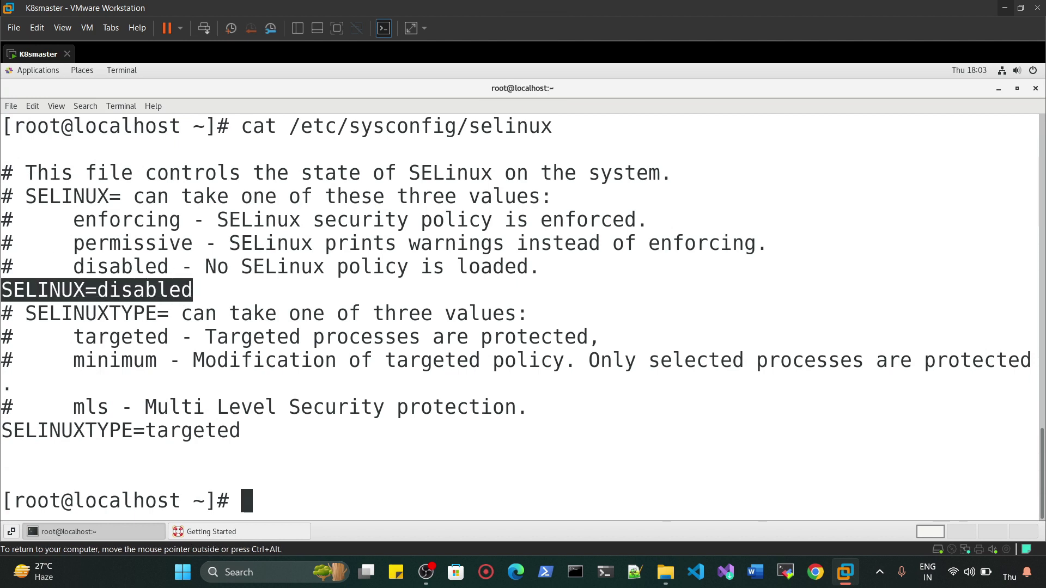
{"action": "left_click", "coordinate": [246, 503]}
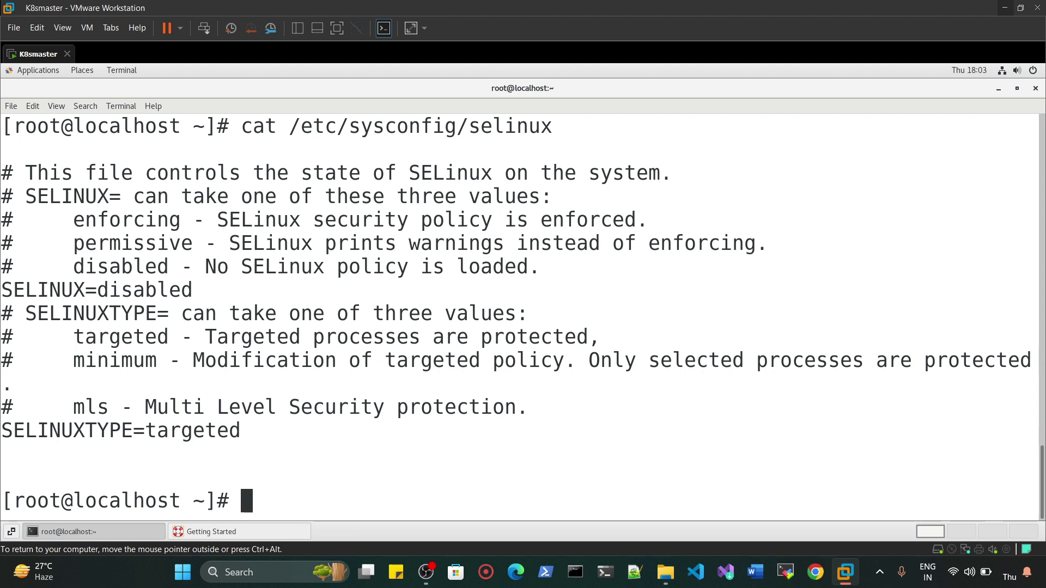
{"action": "key", "text": "ctrl+l"}
{"action": "key", "text": "Return"}
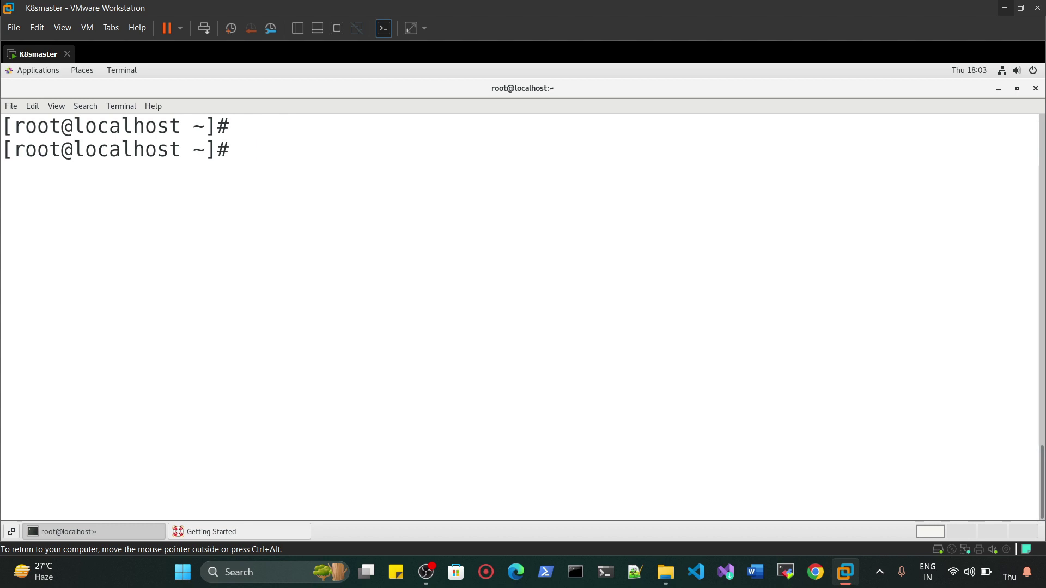
- Open the new file /etc/sysctl.d/kubernetes.conf in vim
{"action": "type", "text": "vim /etc/"}
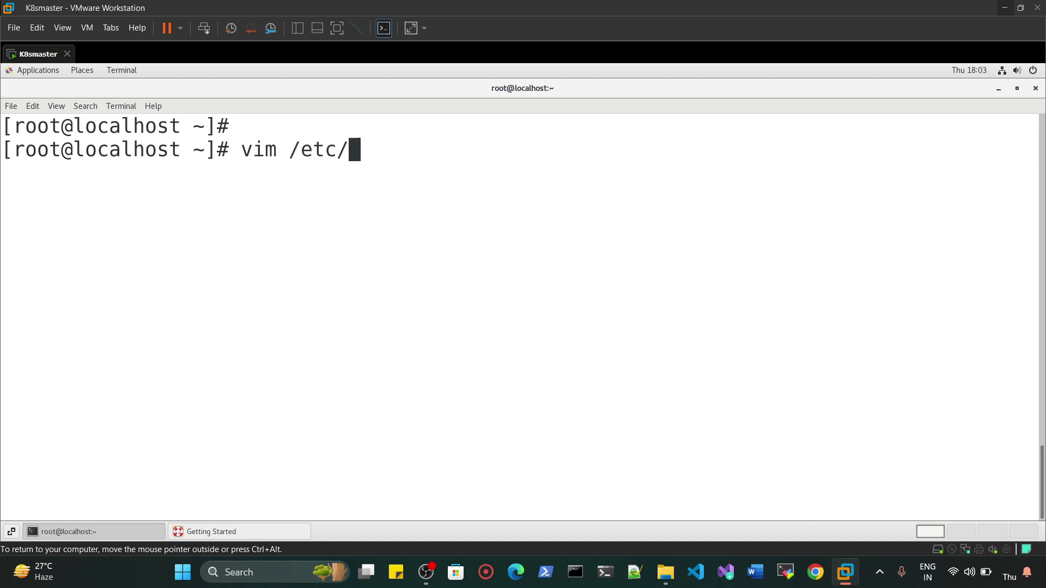
{"action": "type", "text": "sysctl.d/keubere"}
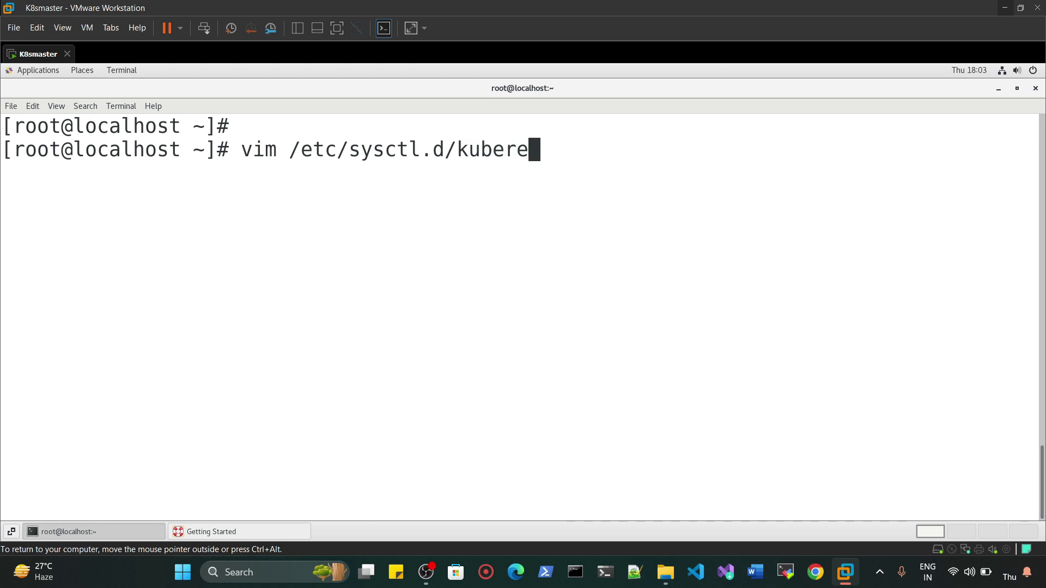
{"action": "key", "text": "BackSpace"}
{"action": "type", "text": "neted"}
{"action": "key", "text": "BackSpace"}
{"action": "type", "text": "s.conf"}
{"action": "key", "text": "Return"}
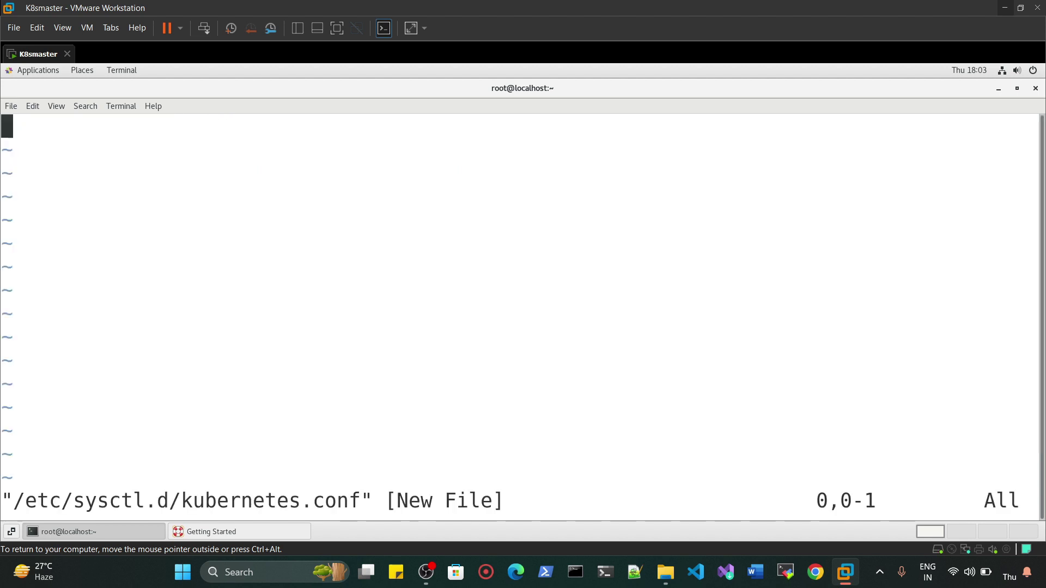
- Enter net.bridge.bridge-nf-call-ip6tables = 1 and net.bridge.bridge-nf-call-iptables = 1, then save with :wq!
{"action": "type", "text": "inet"}
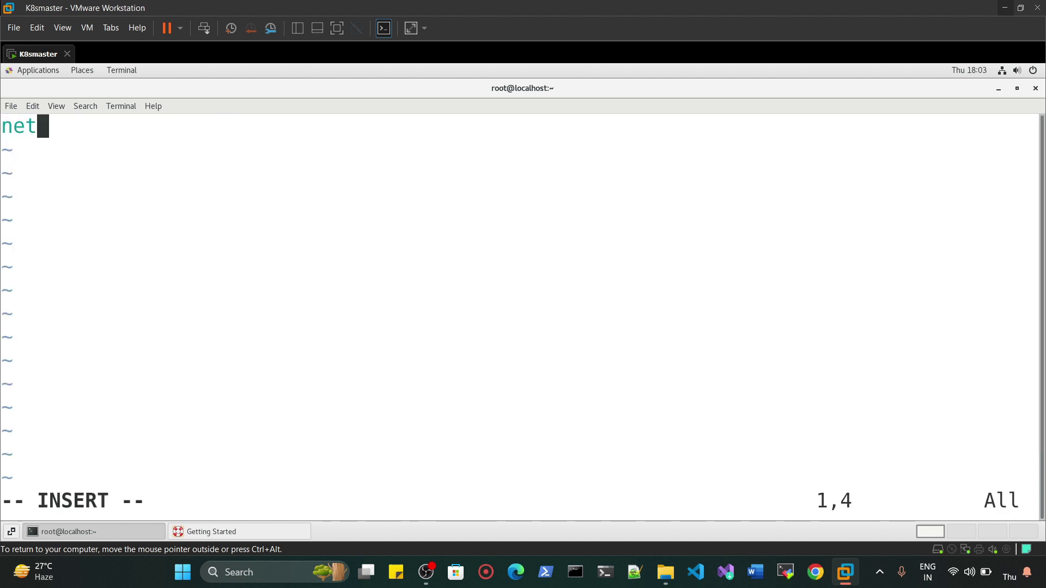
{"action": "type", "text": ".bridge"}
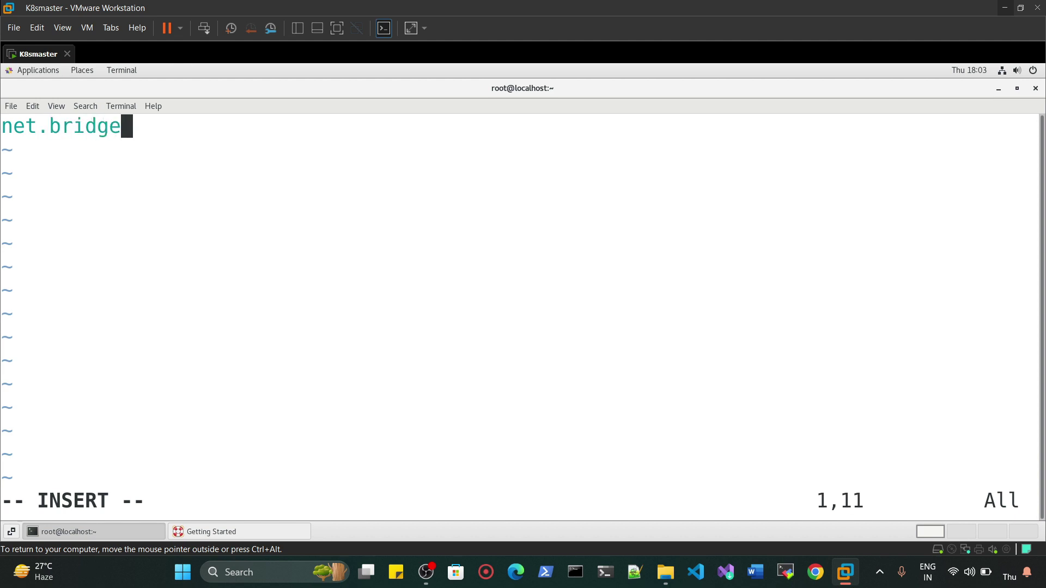
{"action": "type", "text": ".bridge."}
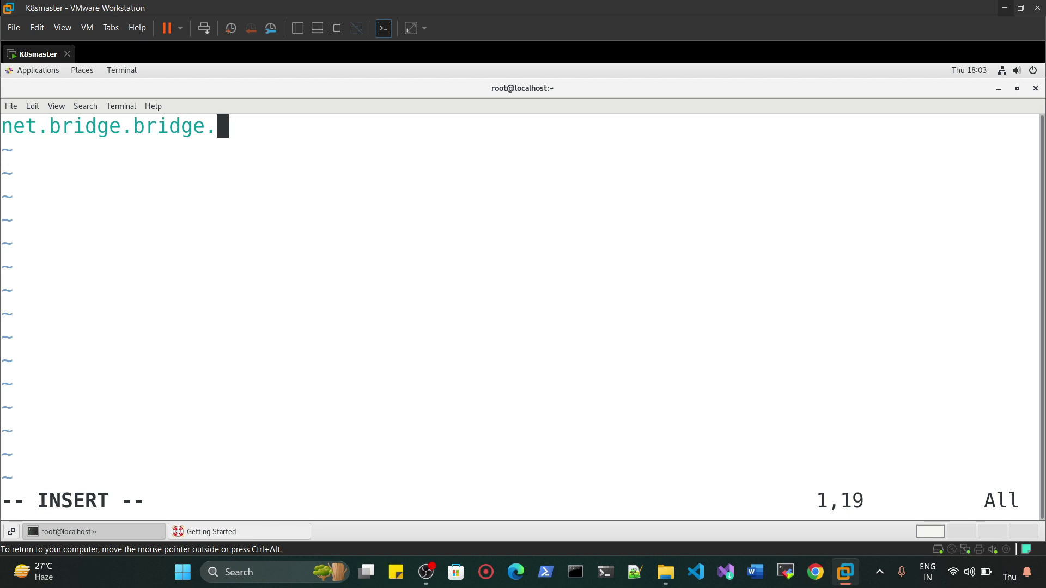
{"action": "key", "text": "BackSpace"}
{"action": "type", "text": "-nf-ca"}
{"action": "type", "text": "ll-ip6tables = 1 net.bridge.bridge-nf-call-iptables = 1"}
{"action": "key", "text": "Escape"}
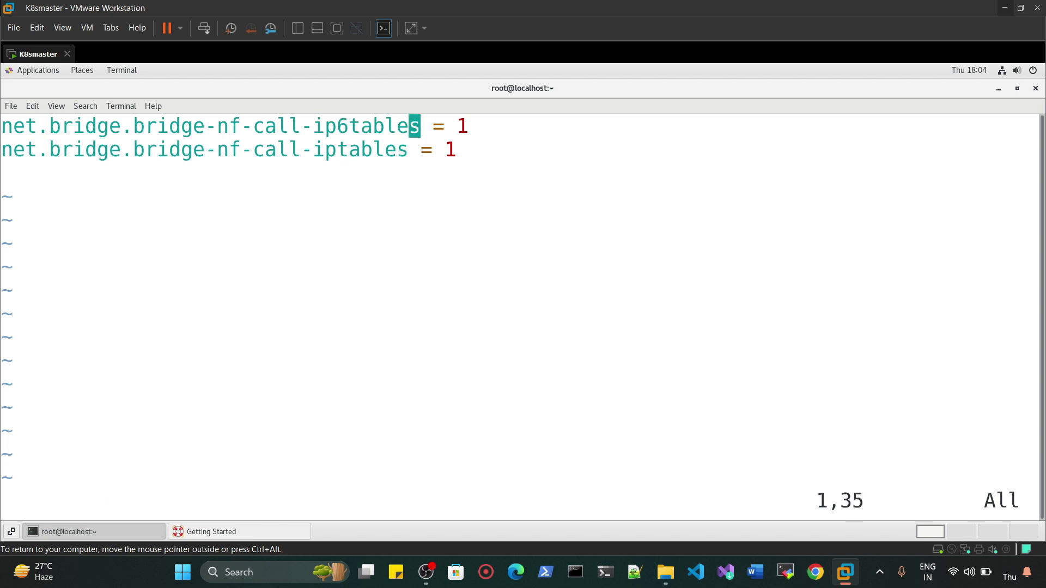
{"action": "type", "text": ":wq!"}
{"action": "key", "text": "Return"}
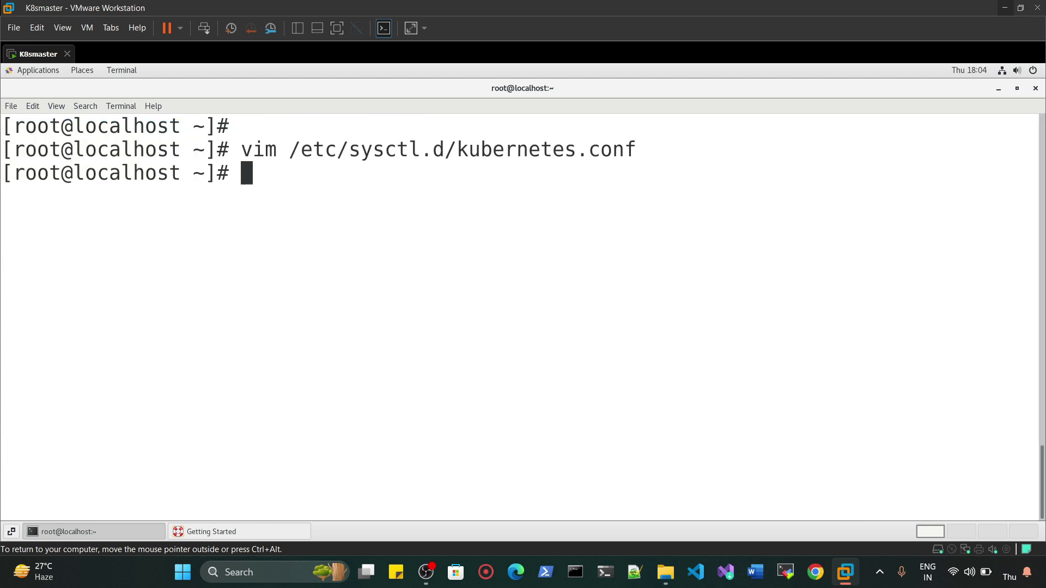
- Display /etc/sysctl.d/kubernetes.conf with cat to confirm the bridge settings
{"action": "key", "text": "Return"}
{"action": "key", "text": "Return"}
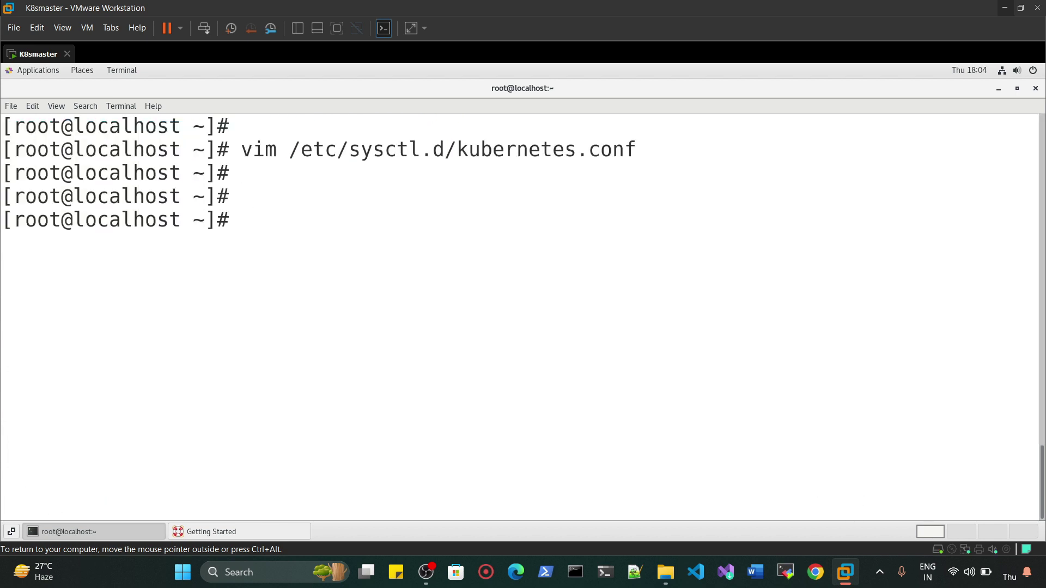
{"action": "type", "text": "cat /etc/"}
{"action": "key", "text": "BackSpace"}
{"action": "key", "text": "BackSpace"}
{"action": "key", "text": "BackSpace"}
{"action": "key", "text": "BackSpace"}
{"action": "key", "text": "BackSpace"}
{"action": "key", "text": "BackSpace"}
{"action": "key", "text": "BackSpace"}
{"action": "key", "text": "BackSpace"}
{"action": "key", "text": "BackSpace"}
{"action": "key", "text": "Up"}
{"action": "key", "text": "Left"}
{"action": "key", "text": "Left"}
{"action": "key", "text": "Left"}
{"action": "key", "text": "Left"}
{"action": "key", "text": "Left"}
{"action": "key", "text": "Left"}
{"action": "key", "text": "Left"}
{"action": "key", "text": "Left"}
{"action": "key", "text": "Left"}
{"action": "key", "text": "Left"}
{"action": "key", "text": "Left"}
{"action": "key", "text": "Left"}
{"action": "key", "text": "Left"}
{"action": "key", "text": "Left"}
{"action": "key", "text": "Left"}
{"action": "key", "text": "Left"}
{"action": "key", "text": "Left"}
{"action": "key", "text": "Left"}
{"action": "key", "text": "Left"}
{"action": "key", "text": "Left"}
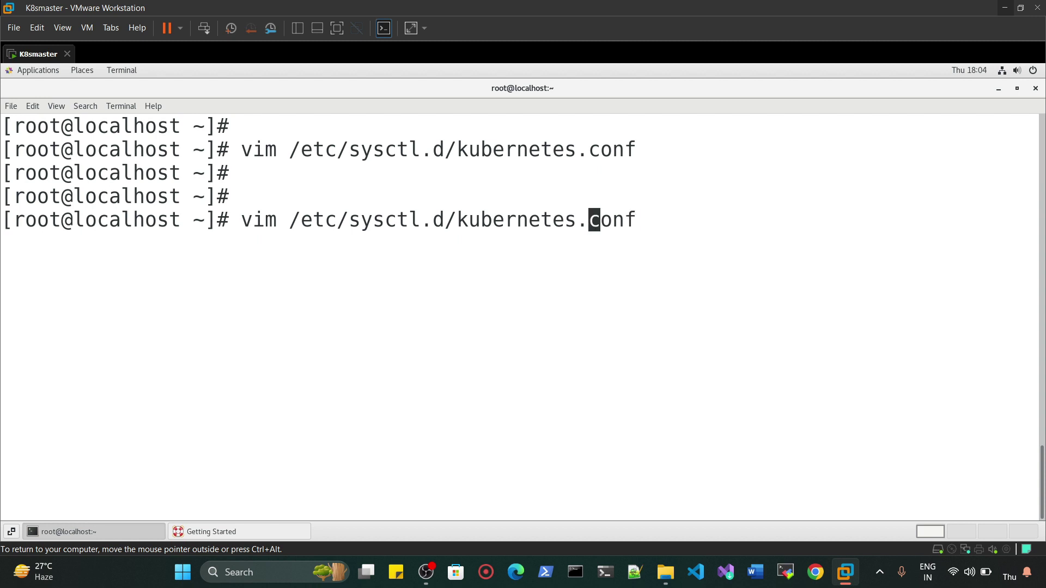
{"action": "key", "text": "Delete"}
{"action": "key", "text": "Delete"}
{"action": "key", "text": "Delete"}
{"action": "type", "text": "cat"}
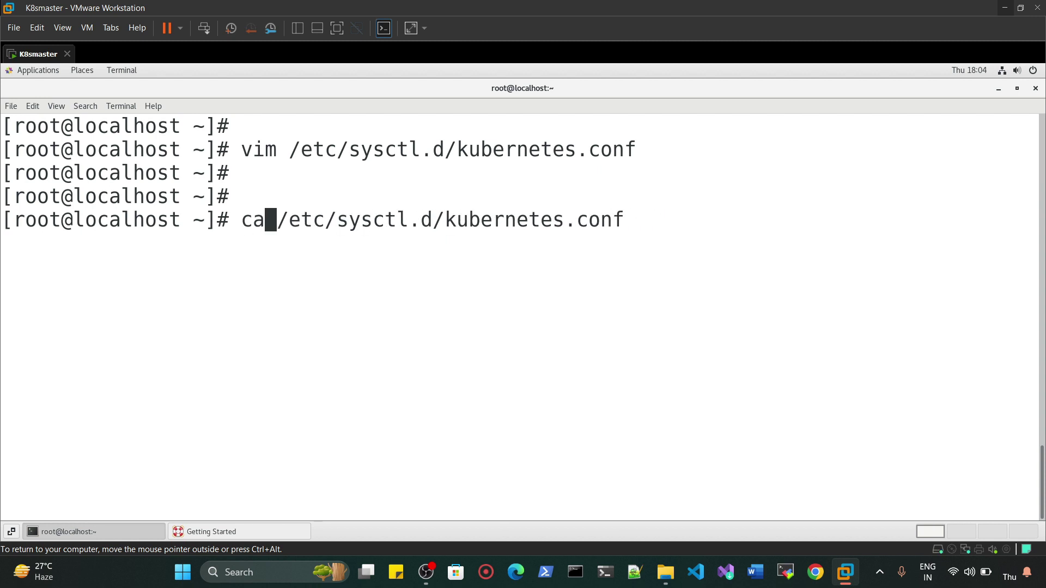
{"action": "key", "text": "Return"}
{"action": "key", "text": "Return"}
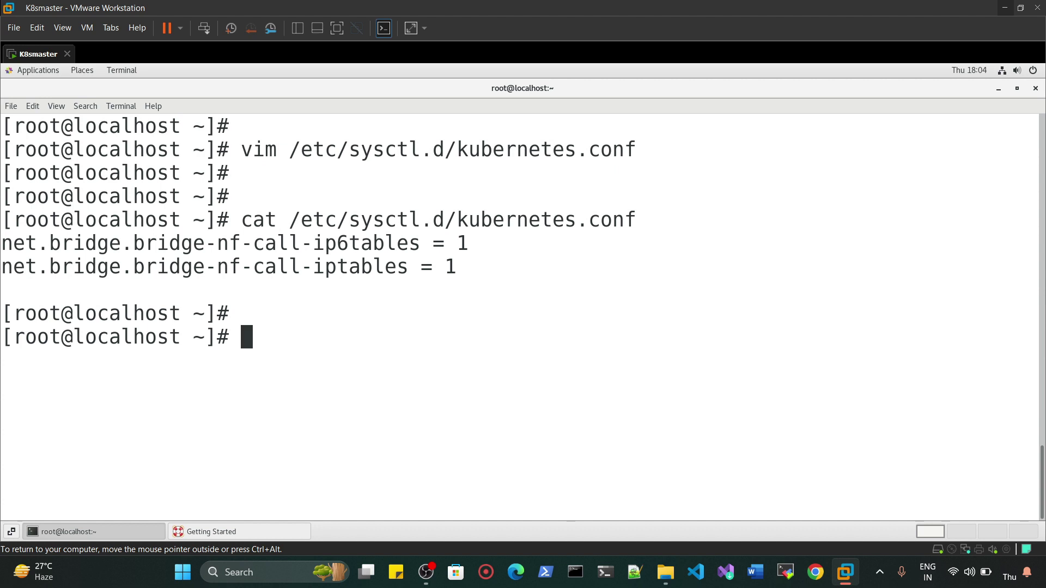
- Apply all sysctl settings with sysctl --system, then clear the terminal
{"action": "type", "text": "system"}
{"action": "key", "text": "BackSpace"}
{"action": "key", "text": "BackSpace"}
{"action": "key", "text": "BackSpace"}
{"action": "key", "text": "BackSpace"}
{"action": "type", "text": "sctl --system"}
{"action": "key", "text": "Return"}
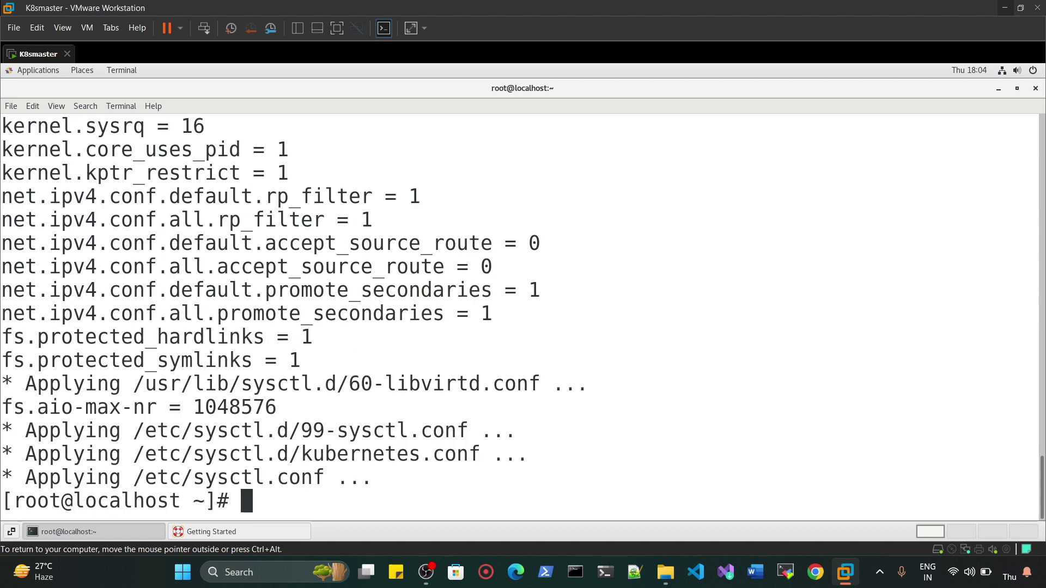
{"action": "left_click_drag", "start_coordinate": [27, 431], "coordinate": [92, 430]}
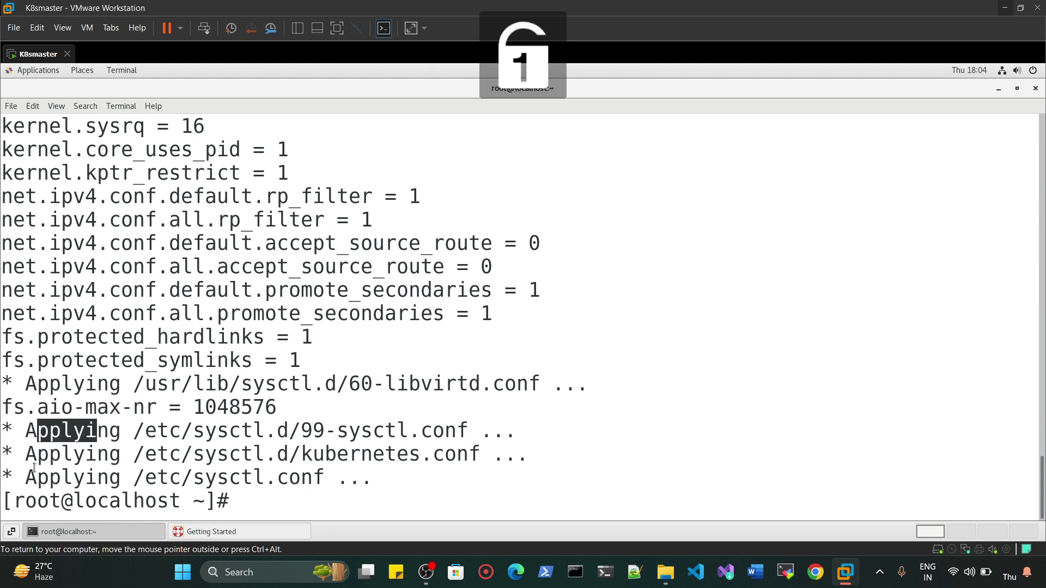
{"action": "left_click_drag", "start_coordinate": [36, 477], "coordinate": [119, 479]}
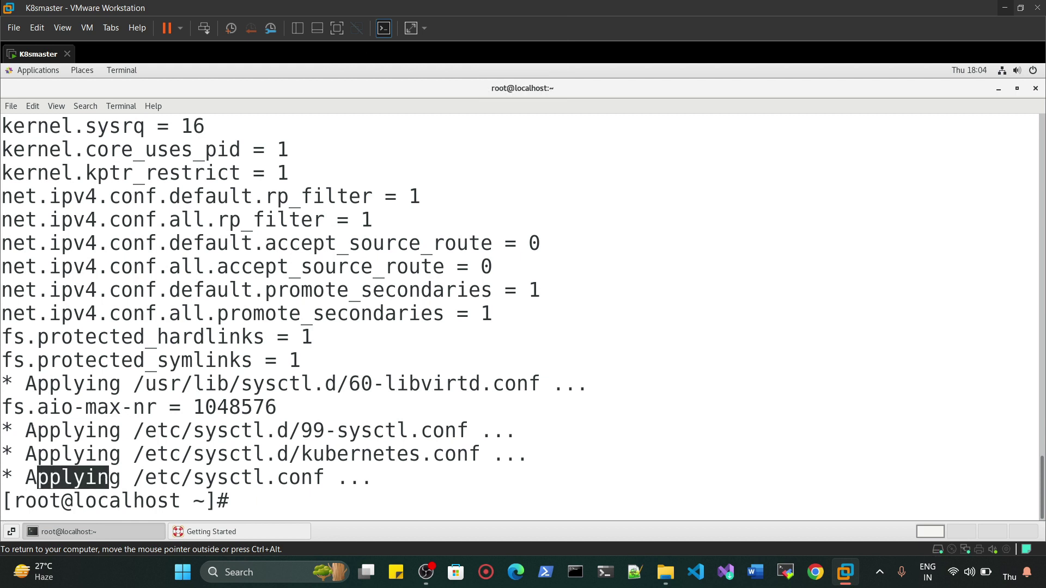
{"action": "left_click", "coordinate": [270, 499]}
{"action": "key", "text": "ctrl+l"}
{"action": "key", "text": "Return"}
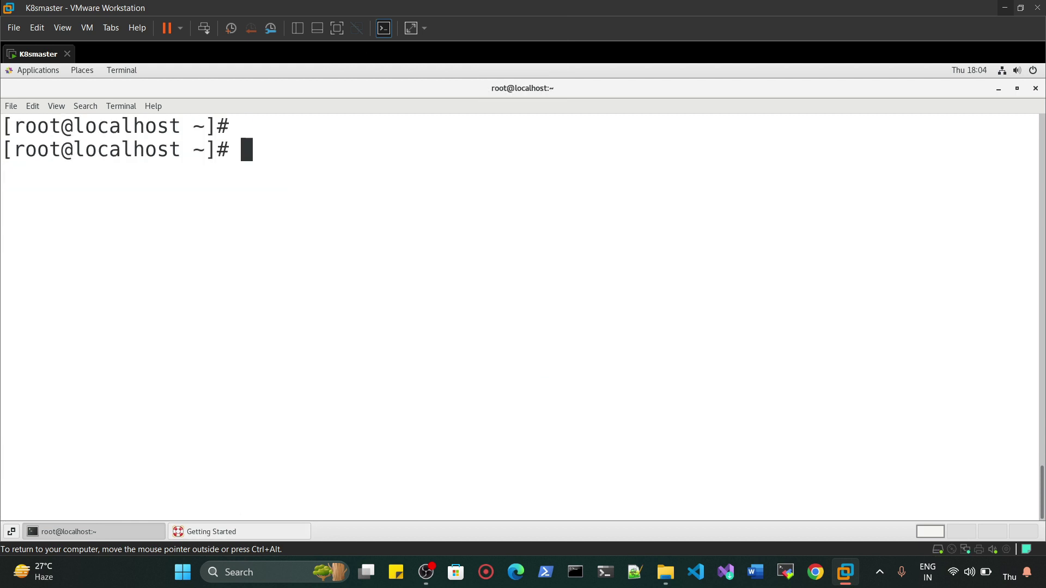
- Run yum install -y yum-utils device-mapper-persistent-data lvm2, cancelling it when stuck on the yum lock
{"action": "key", "text": "Return"}
{"action": "key", "text": "Return"}
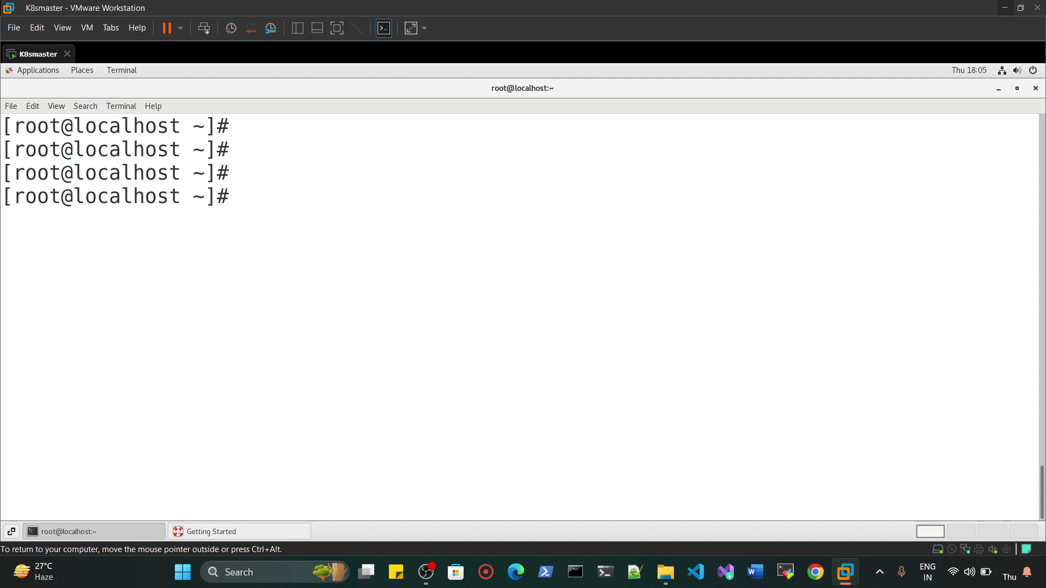
{"action": "type", "text": "yu;"}
{"action": "key", "text": "BackSpace"}
{"action": "type", "text": "m install "}
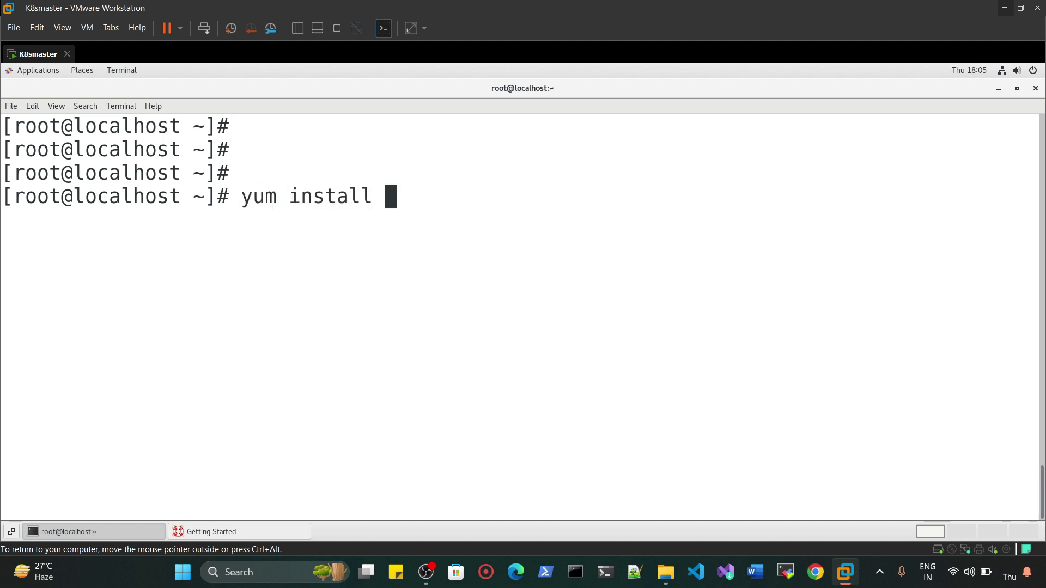
{"action": "type", "text": "-y yum"}
{"action": "key", "text": "BackSpace"}
{"action": "type", "text": "-utils"}
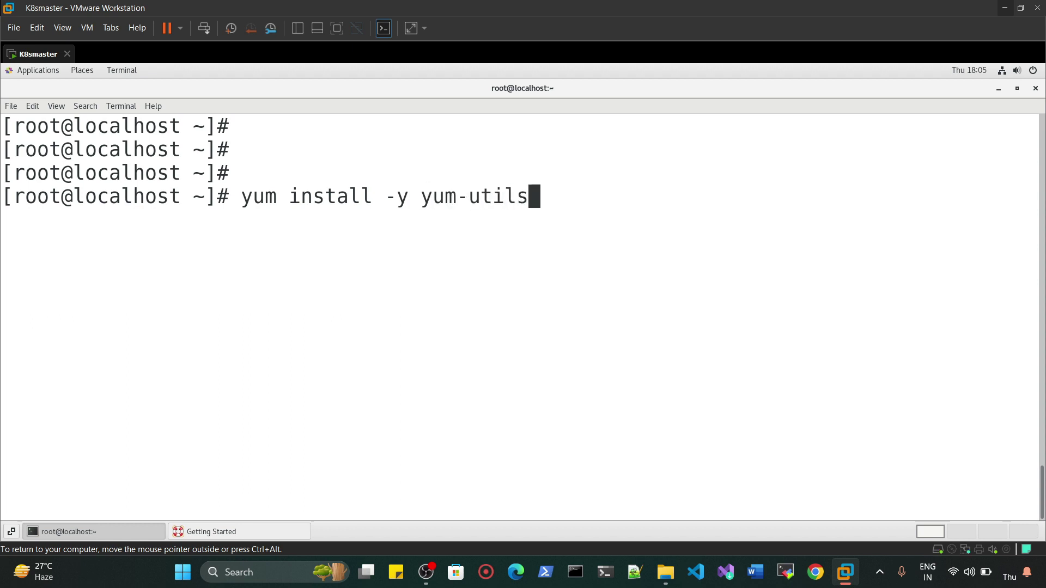
{"action": "type", "text": " device-mapper-persm"}
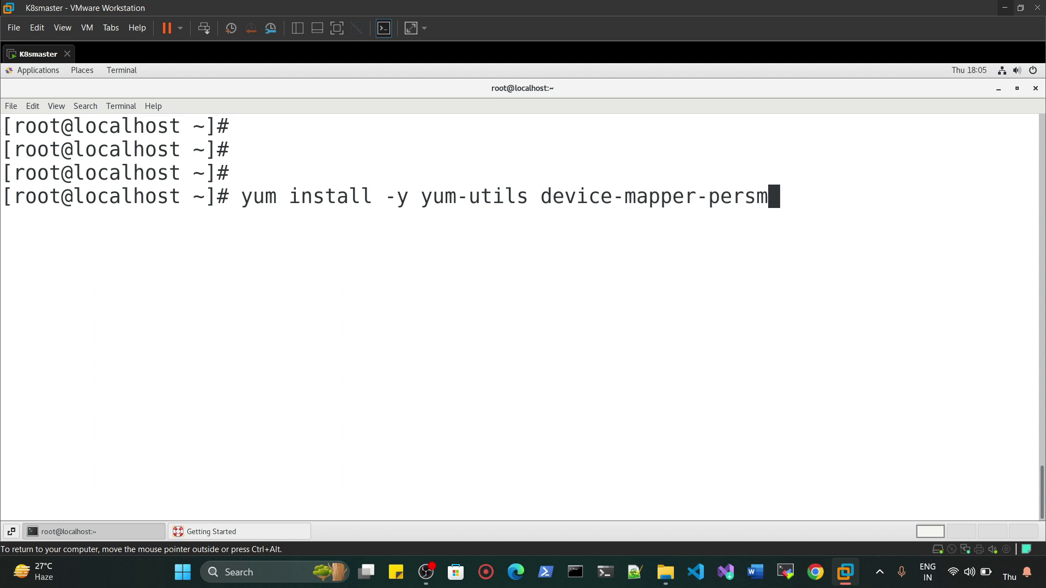
{"action": "key", "text": "BackSpace"}
{"action": "type", "text": "istent-data lvm2"}
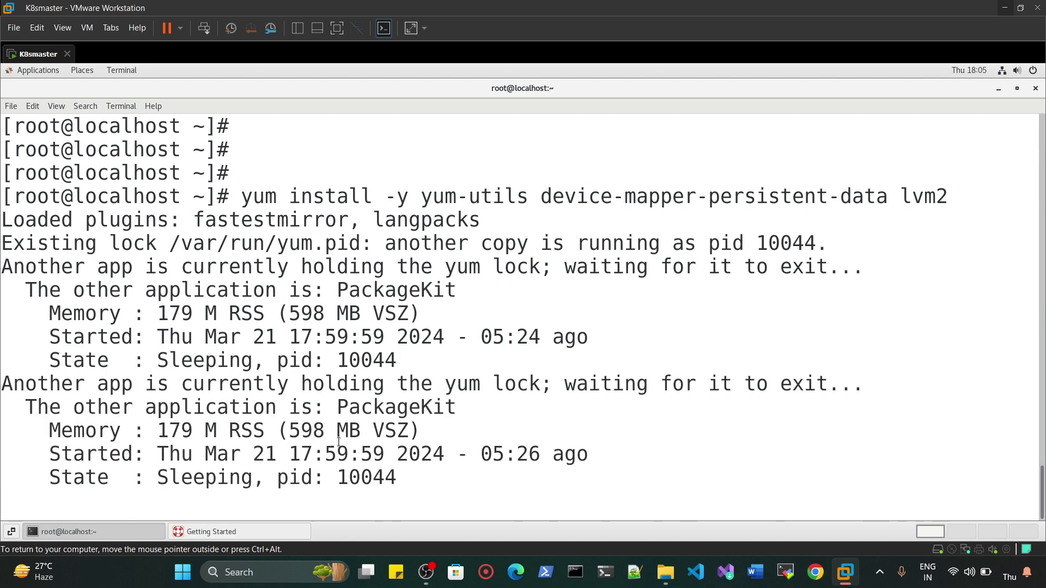
{"action": "key", "text": "ctrl+c"}
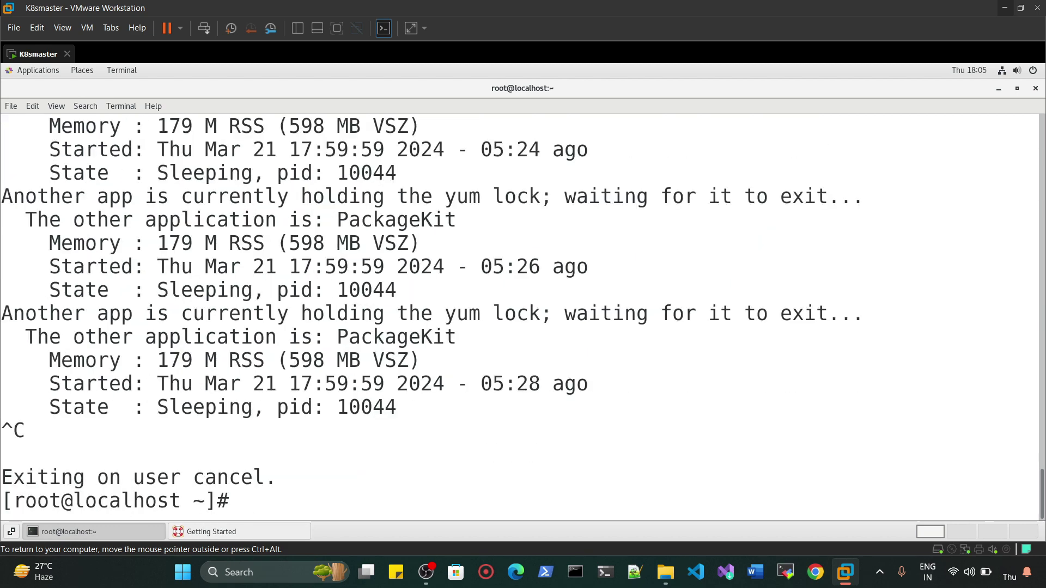
- Kill the PackageKit process 10044 holding the yum lock with kill -9
{"action": "key", "text": "Return"}
{"action": "type", "text": "kill "}
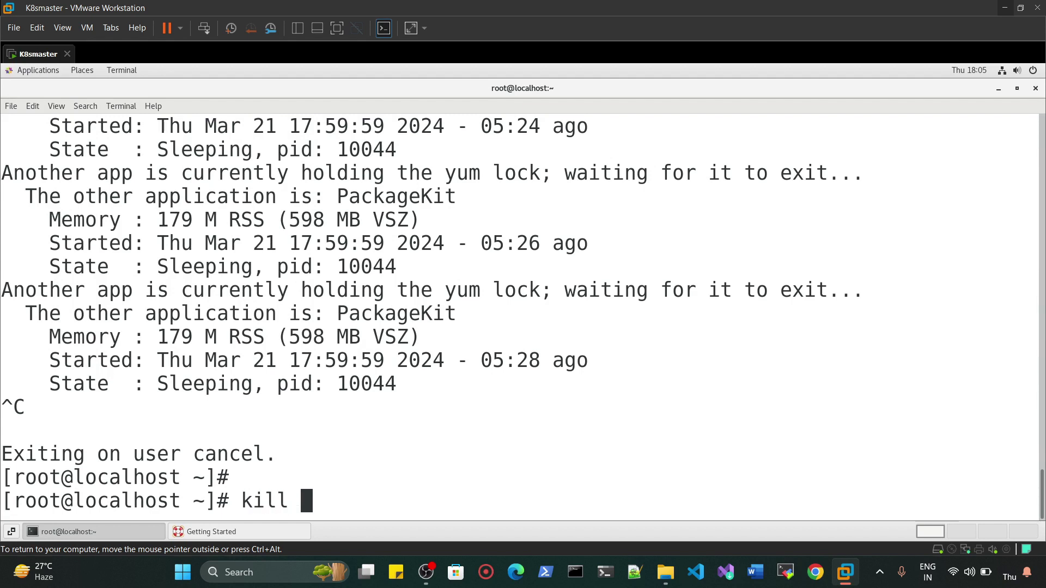
{"action": "type", "text": "-9"}
{"action": "double_click", "coordinate": [354, 389]}
{"action": "left_click", "coordinate": [381, 500]}
{"action": "middle_click", "coordinate": [382, 500]}
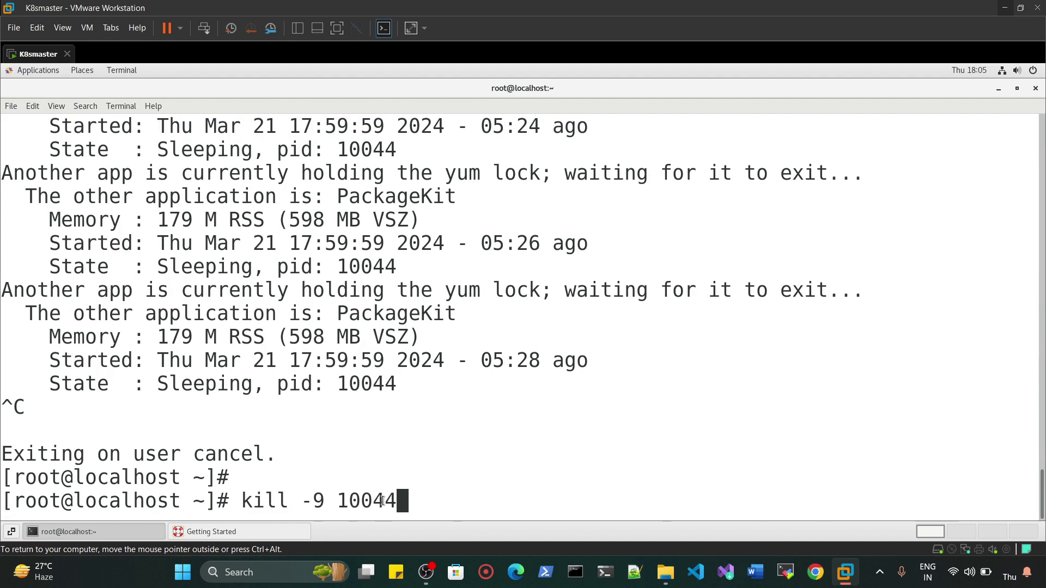
{"action": "key", "text": "Return"}
- Rerun the yum-utils, device-mapper-persistent-data and lvm2 install until it completes
{"action": "key", "text": "Up"}
{"action": "key", "text": "Up"}
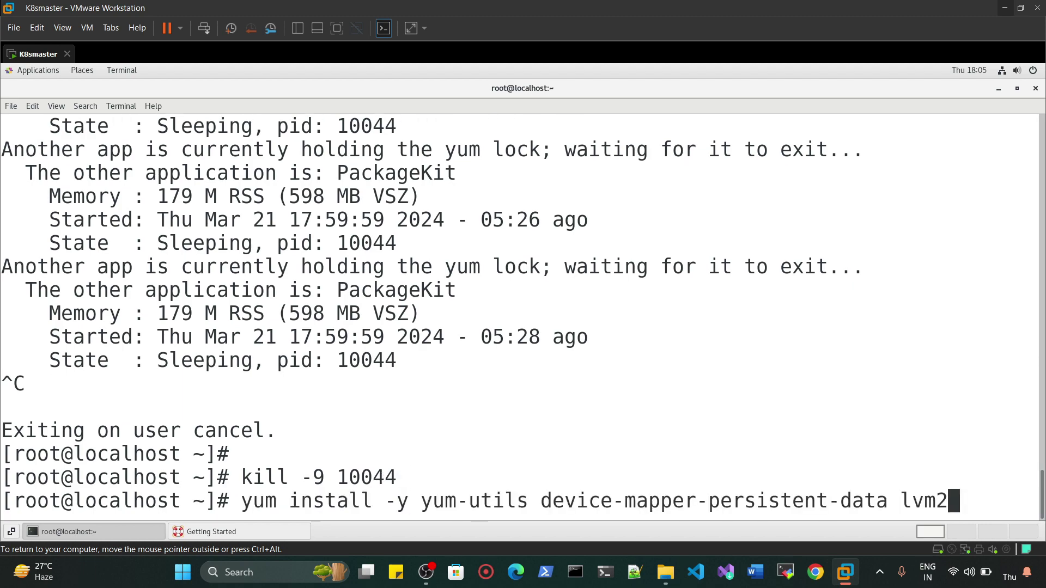
{"action": "key", "text": "Return"}
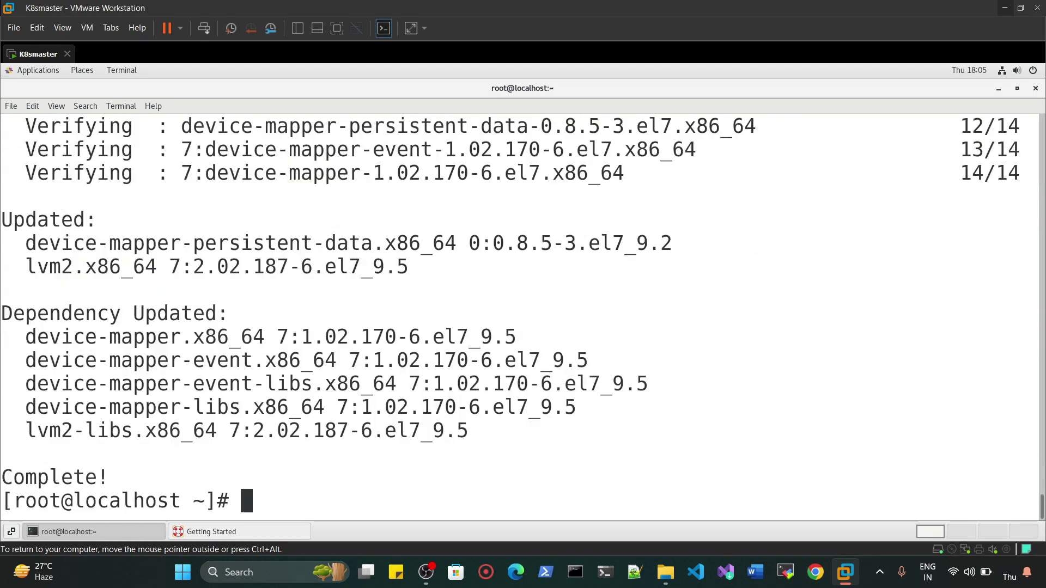
{"action": "key", "text": "Return"}
{"action": "key", "text": "Return"}
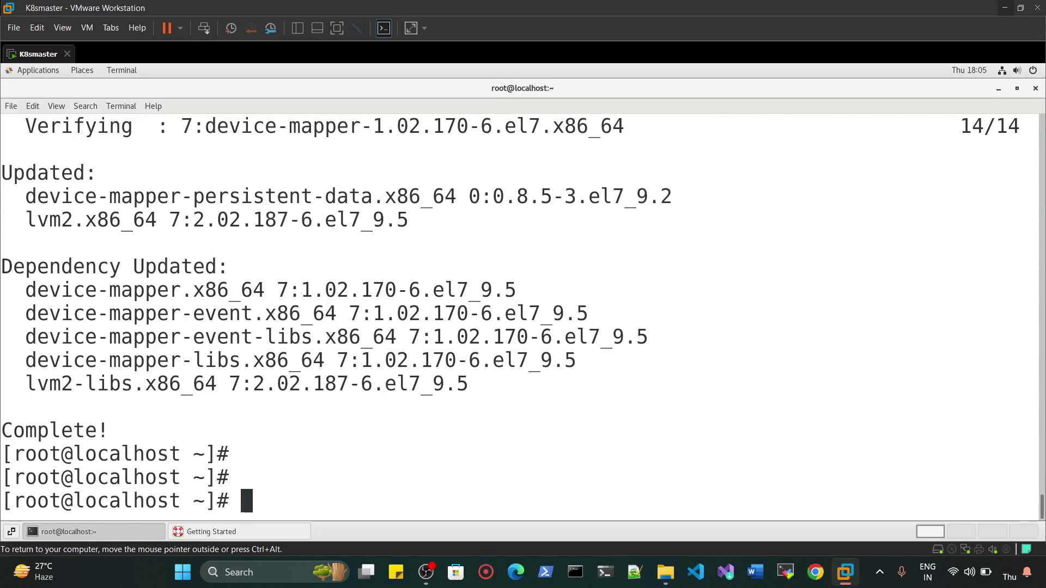
{"action": "key", "text": "ctrl+l"}
{"action": "type", "text": "yum"}
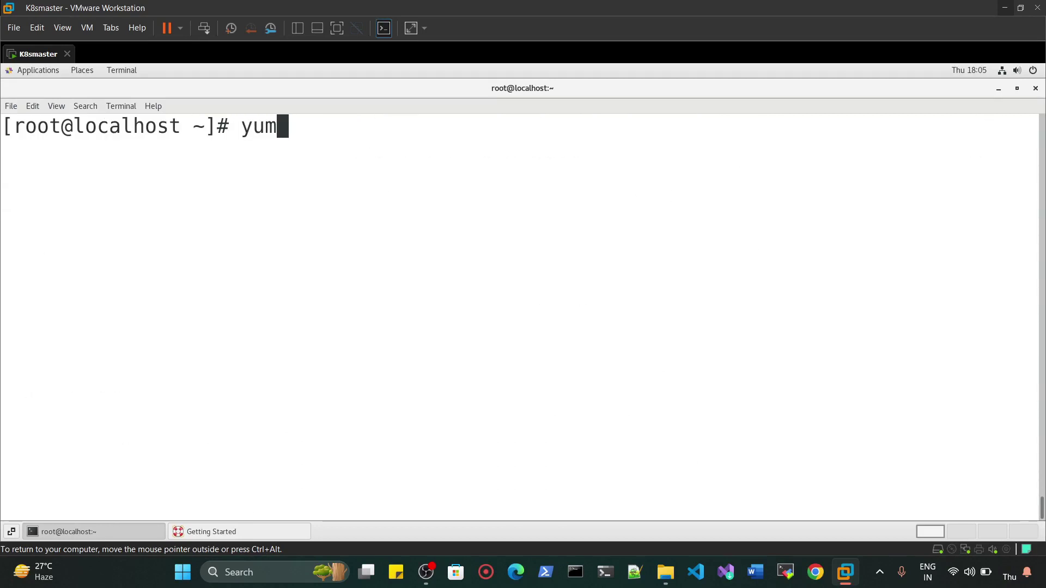
{"action": "key", "text": "BackSpace"}
{"action": "type", "text": "-config"}
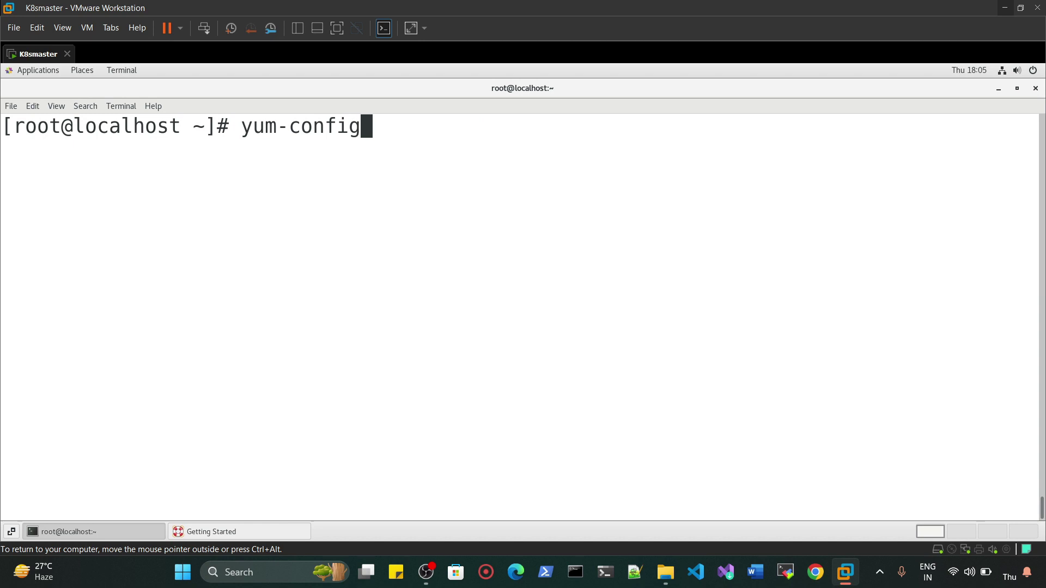
{"action": "type", "text": "-manager --add-repo"}
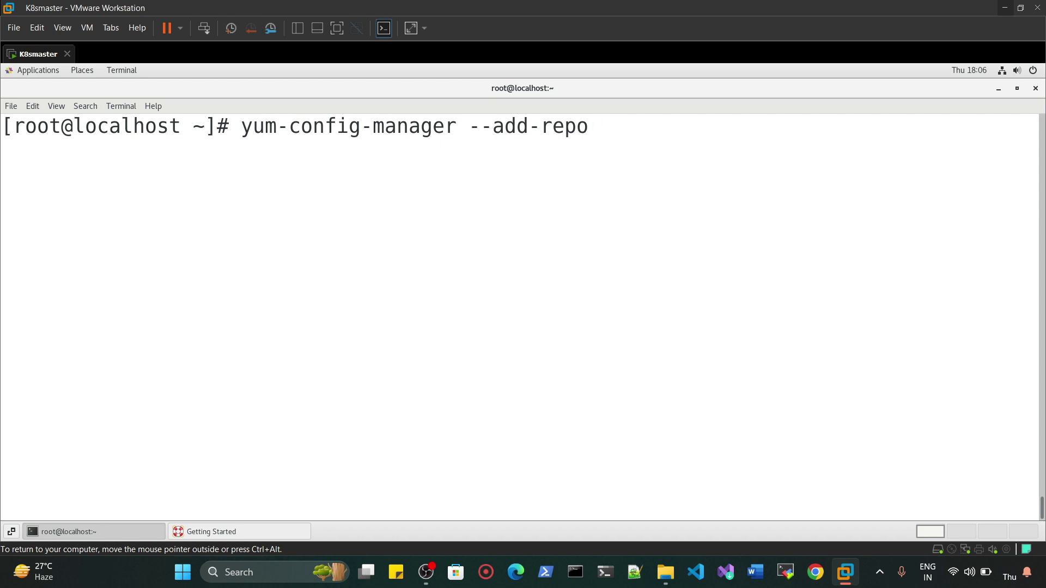
{"action": "type", "text": " https://download."}
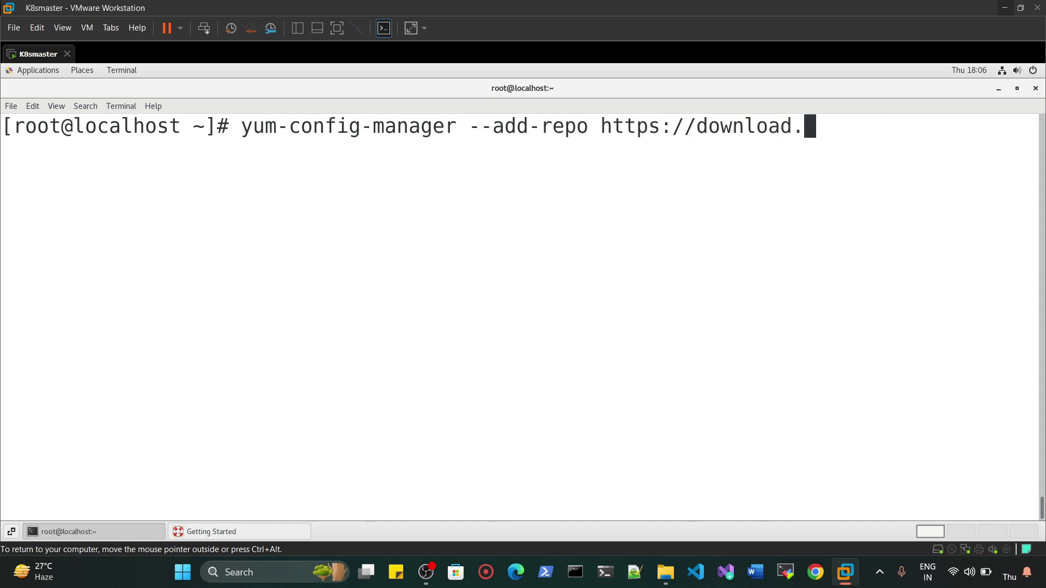
{"action": "type", "text": "docker.com"}
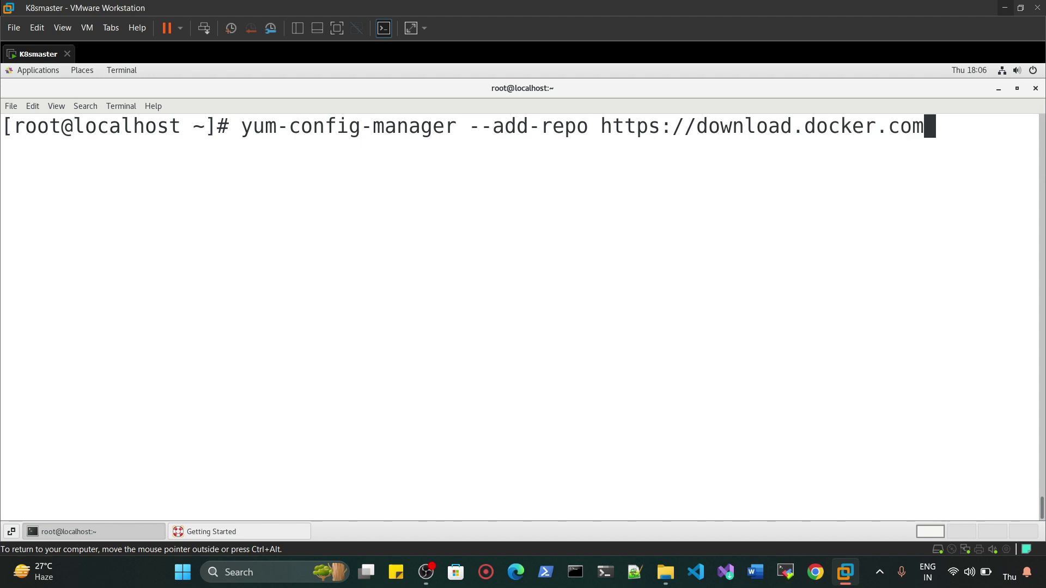
{"action": "type", "text": "/linux/ce"}
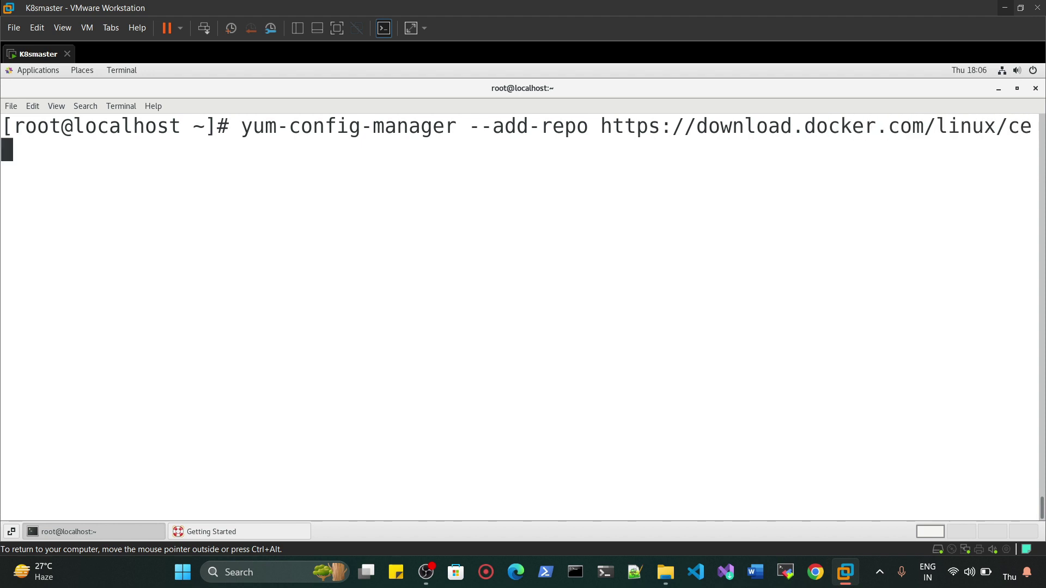
{"action": "type", "text": "ntos/d"}
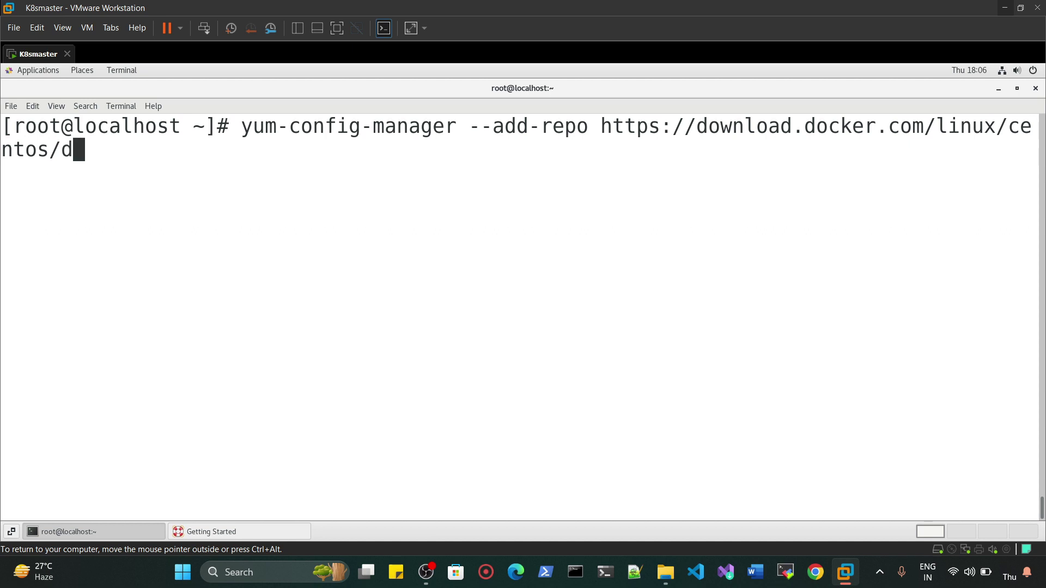
{"action": "type", "text": "ocker-ce."}
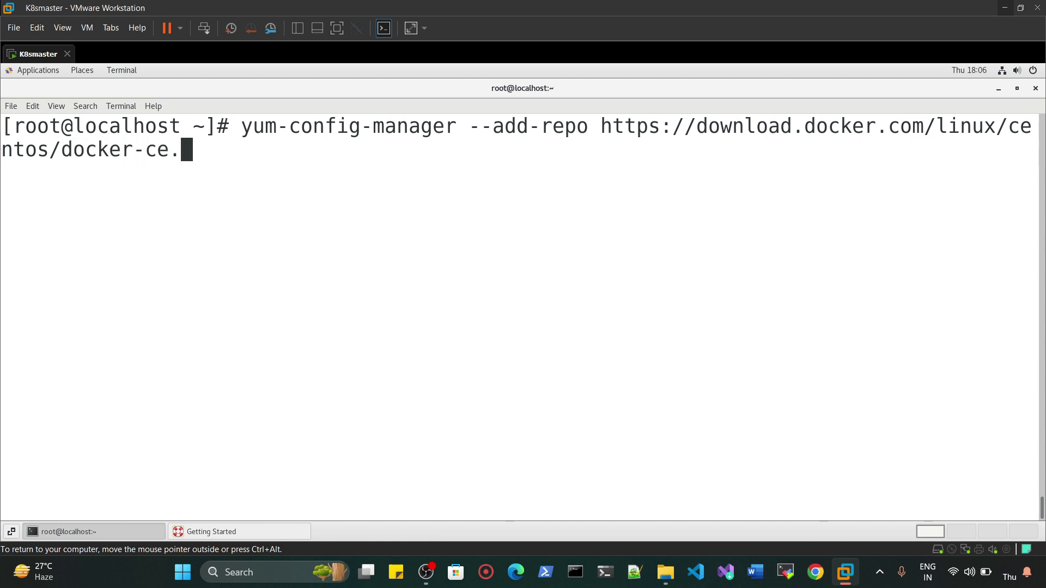
{"action": "type", "text": "repo"}
{"action": "key", "text": "Return"}
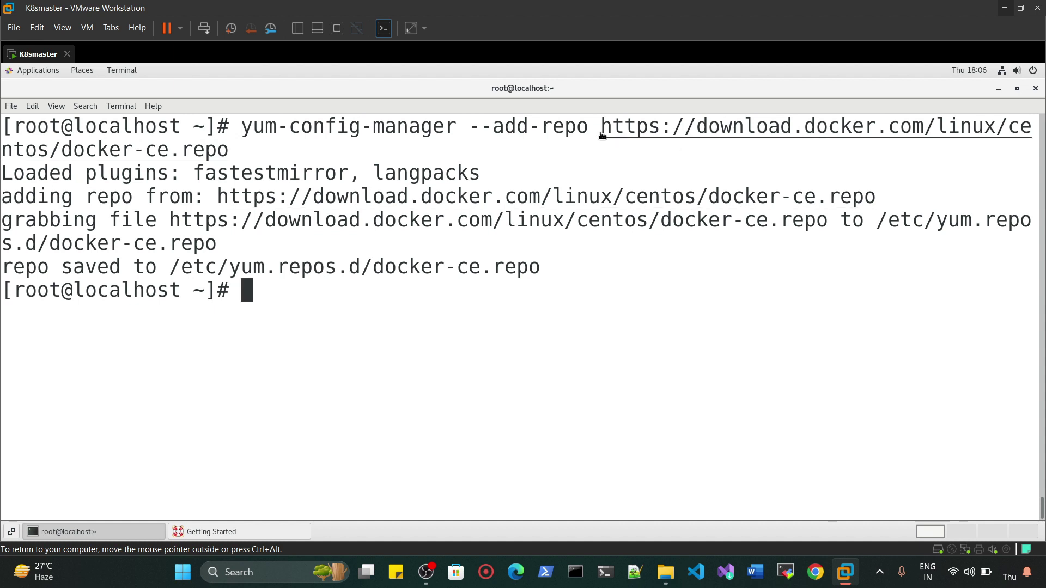
{"action": "left_click_drag", "start_coordinate": [601, 127], "coordinate": [927, 128]}
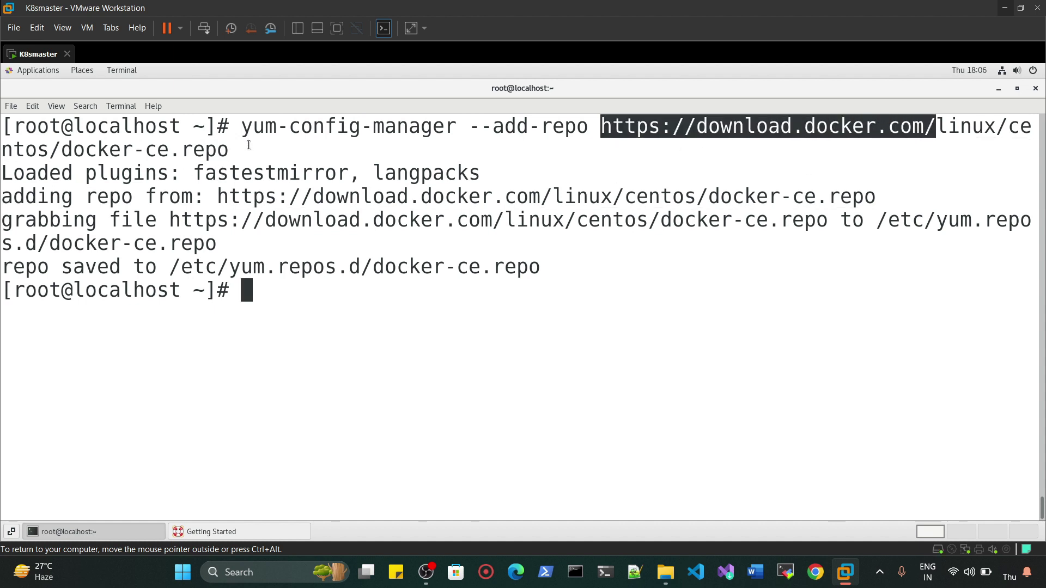
{"action": "left_click_drag", "start_coordinate": [249, 146], "coordinate": [85, 149]}
{"action": "left_click", "coordinate": [290, 290]}
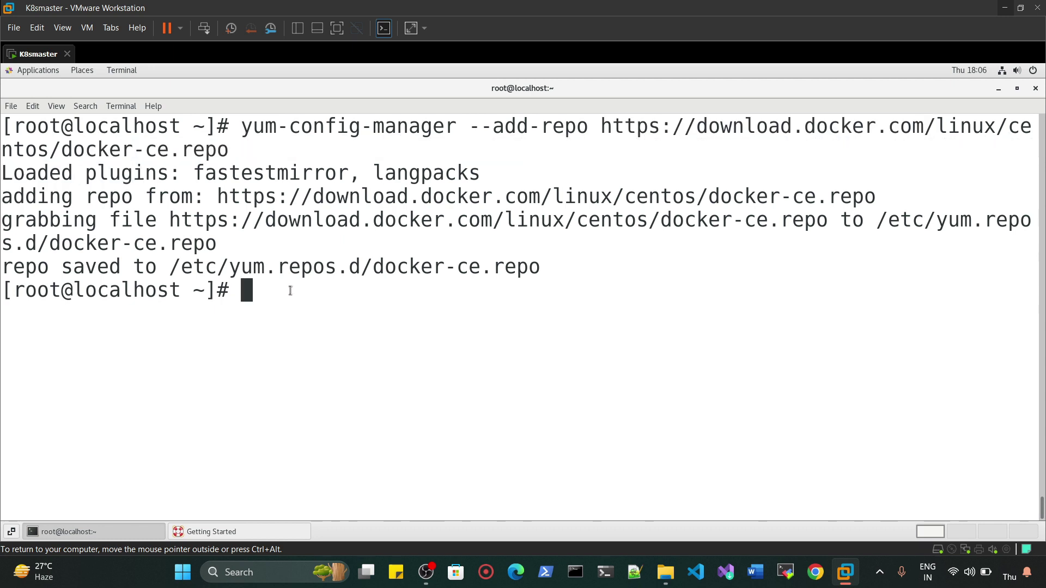
{"action": "key", "text": "Return"}
{"action": "key", "text": "Return"}
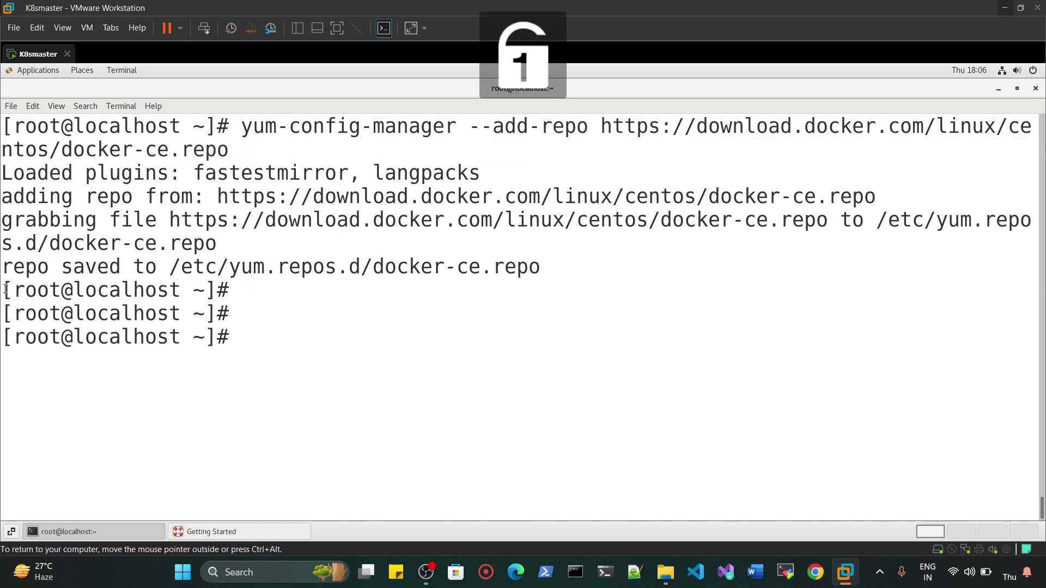
- Display /etc/yum.repos.d/docker-ce.repo with cat, then clear the terminal
{"action": "left_click_drag", "start_coordinate": [2, 267], "coordinate": [537, 276]}
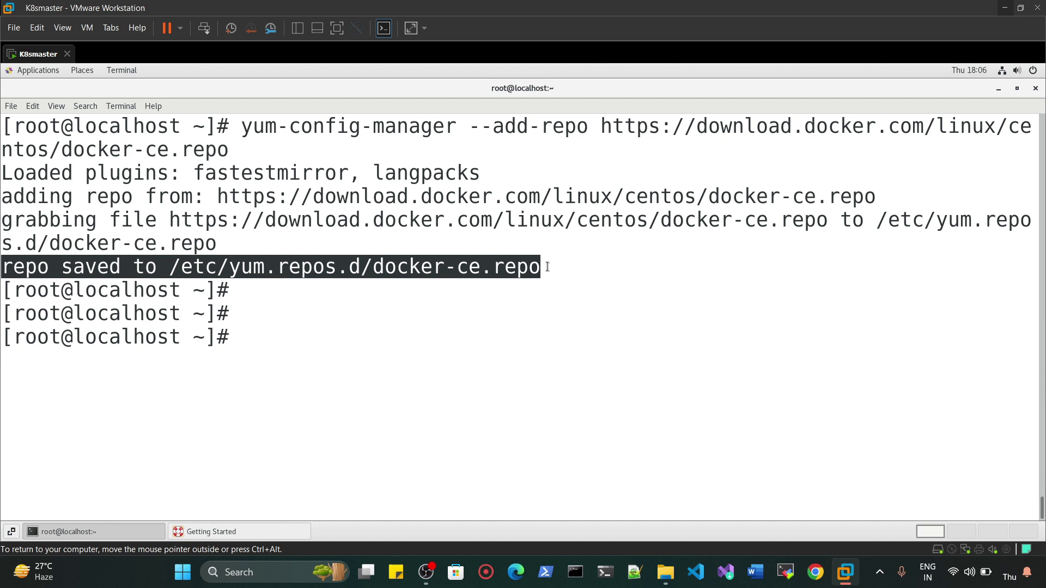
{"action": "left_click", "coordinate": [547, 267]}
{"action": "left_click_drag", "start_coordinate": [169, 266], "coordinate": [539, 268]}
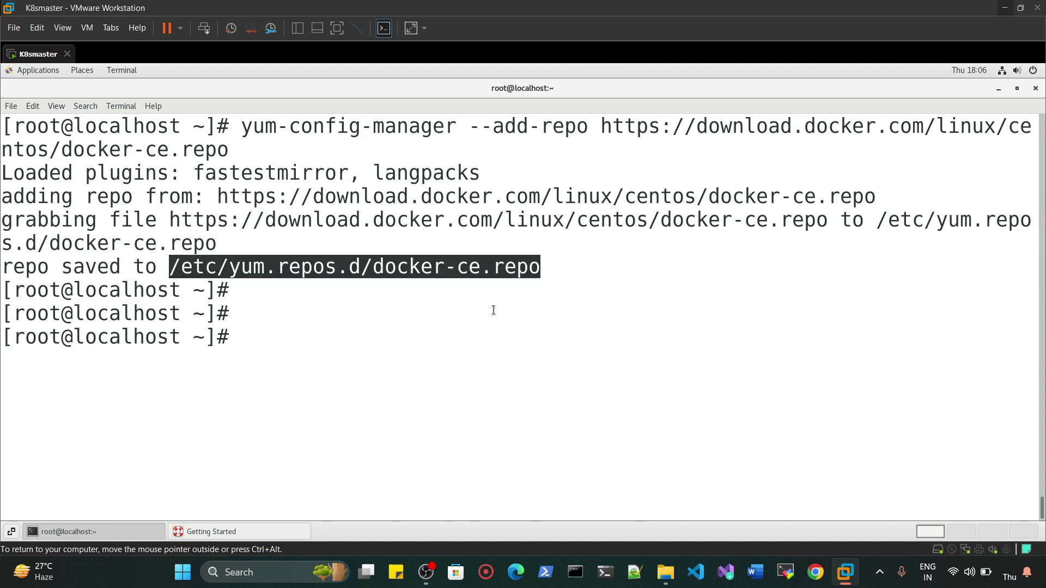
{"action": "left_click", "coordinate": [489, 336]}
{"action": "type", "text": "cat"}
{"action": "key", "text": "ctrl+shift+v"}
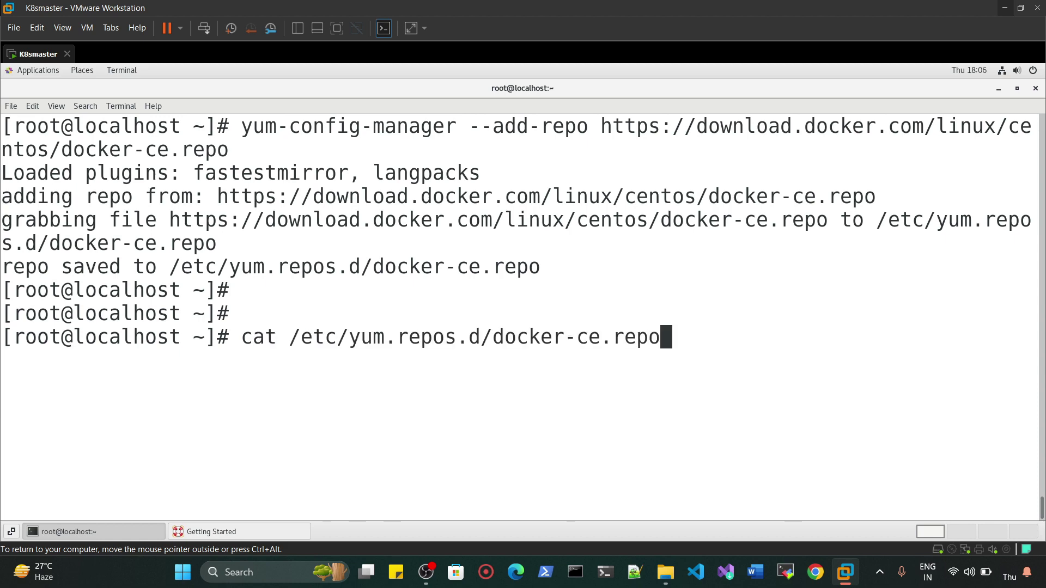
{"action": "key", "text": "Return"}
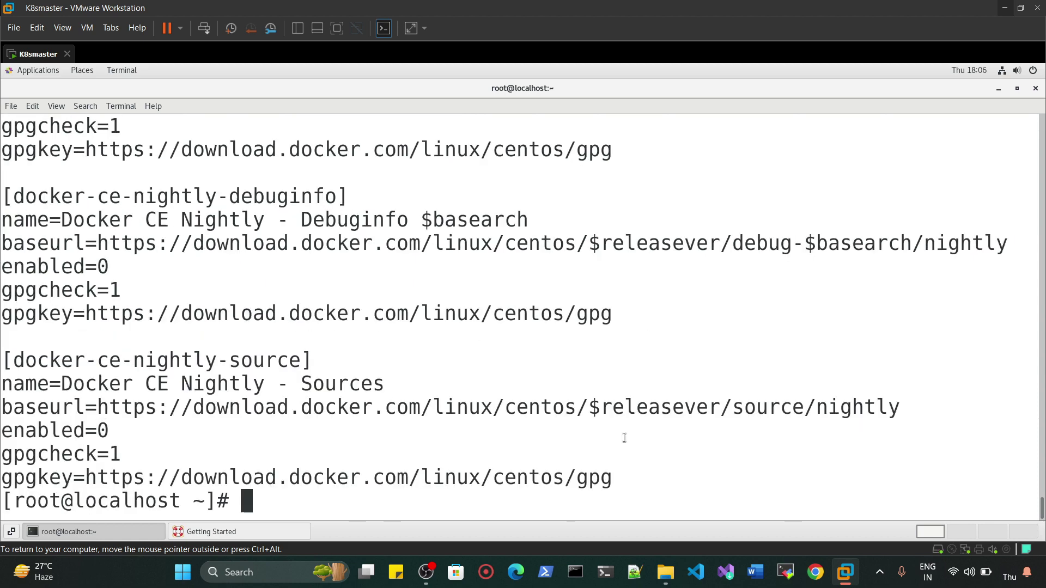
{"action": "left_click_drag", "start_coordinate": [618, 478], "coordinate": [17, 111]}
{"action": "key", "text": "ctrl+c"}
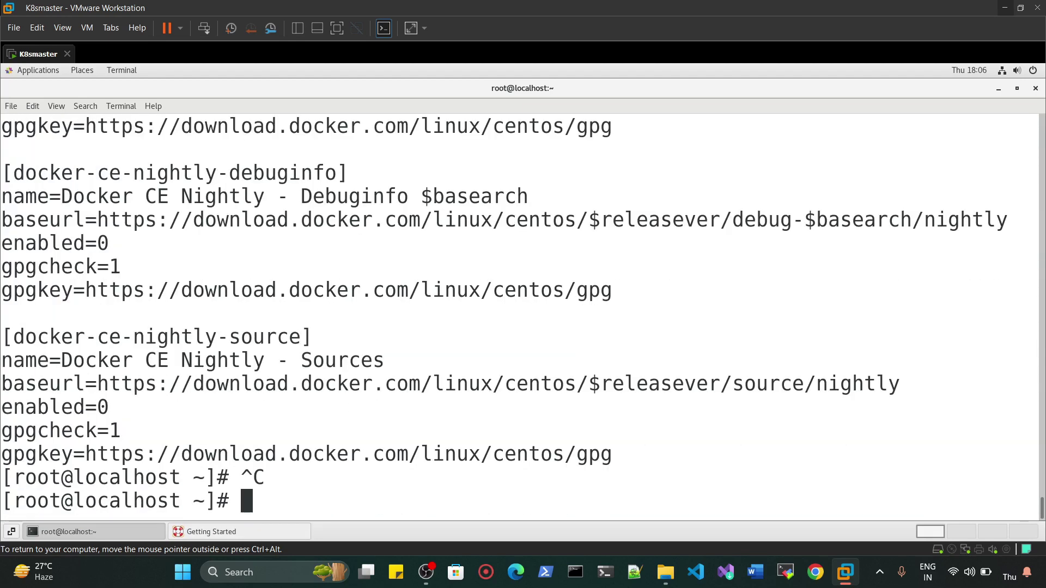
{"action": "key", "text": "Return"}
{"action": "key", "text": "Return"}
{"action": "key", "text": "Return"}
{"action": "key", "text": "ctrl+l"}
- Begin typing the Docker CE 19.03.12 install command: yum install -y docker-ce-19.03.1
{"action": "key", "text": "Return"}
{"action": "key", "text": "Return"}
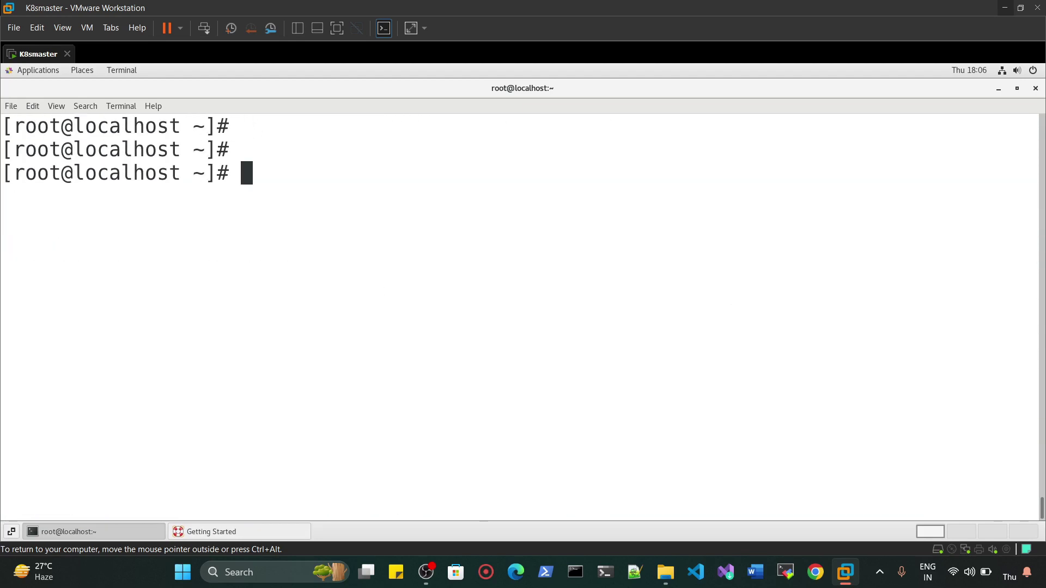
{"action": "type", "text": "yum install "}
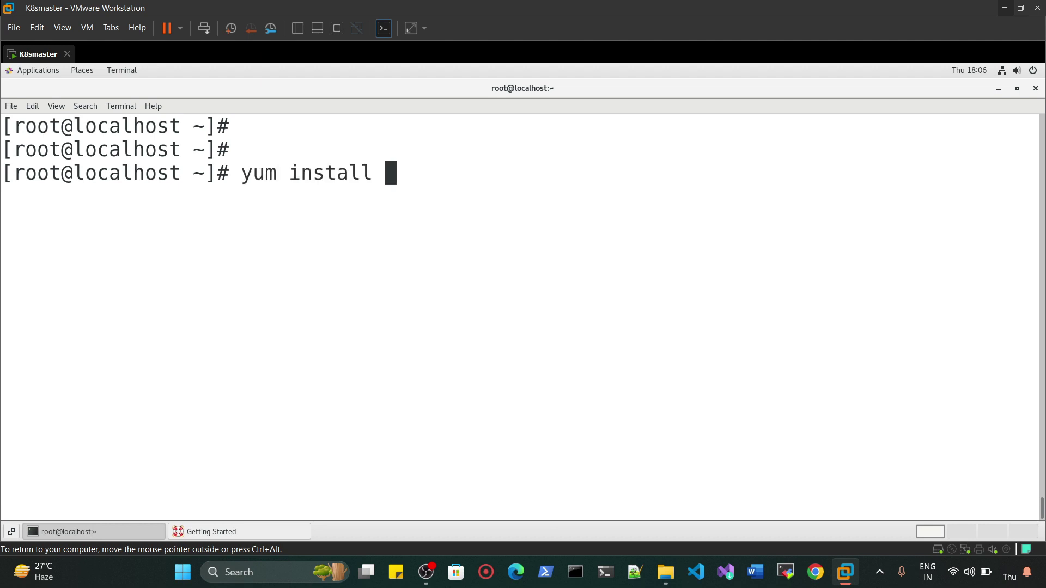
{"action": "type", "text": "-y docker-ce"}
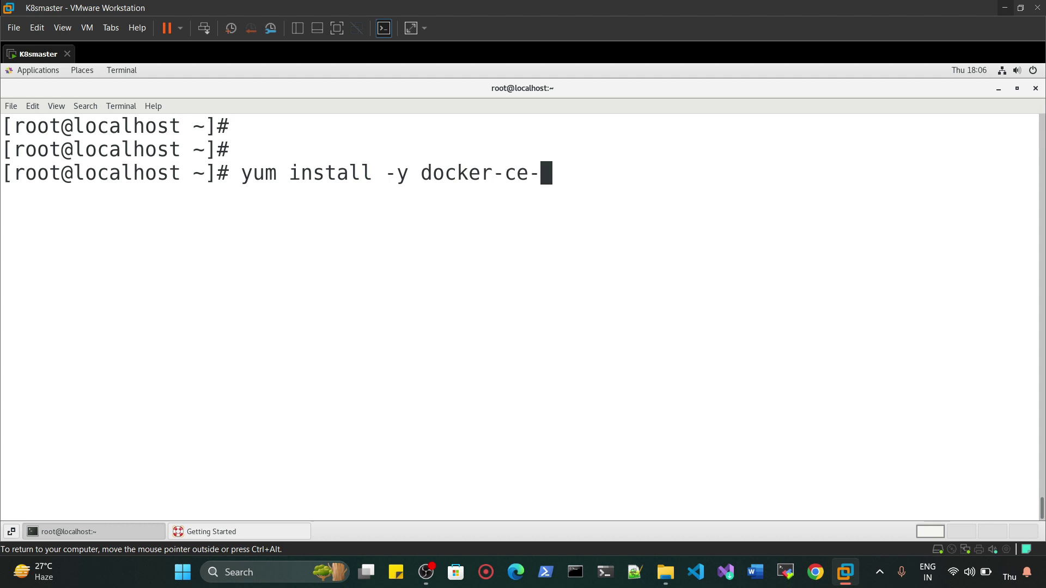
{"action": "type", "text": "-"}
{"action": "key", "text": "Page_Down"}
{"action": "key", "text": "BackSpace"}
{"action": "key", "text": "BackSpace"}
{"action": "key", "text": "BackSpace"}
{"action": "key", "text": "BackSpace"}
{"action": "key", "text": "BackSpace"}
{"action": "key", "text": "Num_Lock"}
{"action": "type", "text": "-"}
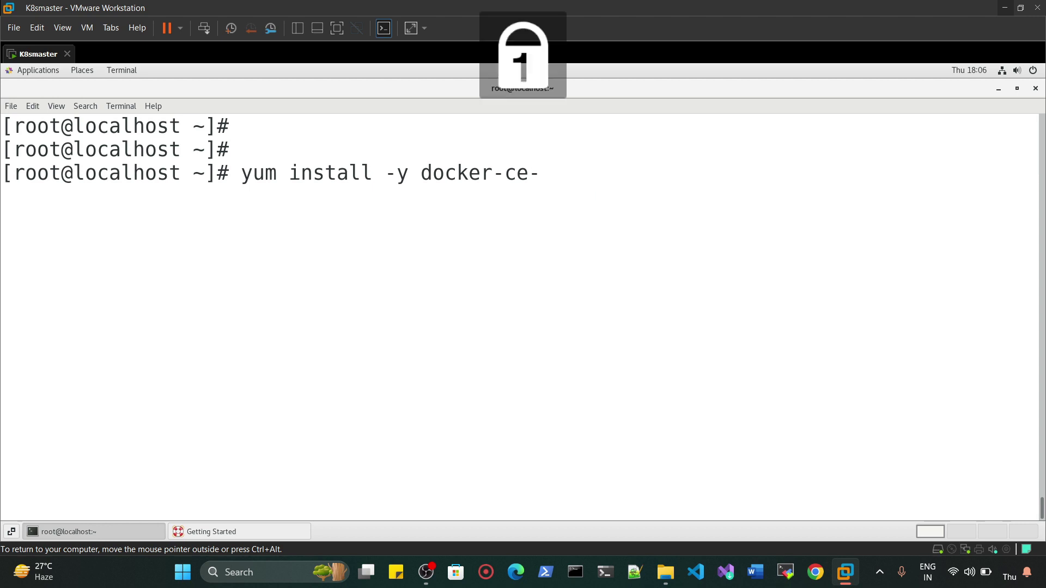
{"action": "type", "text": "19.03.1"}
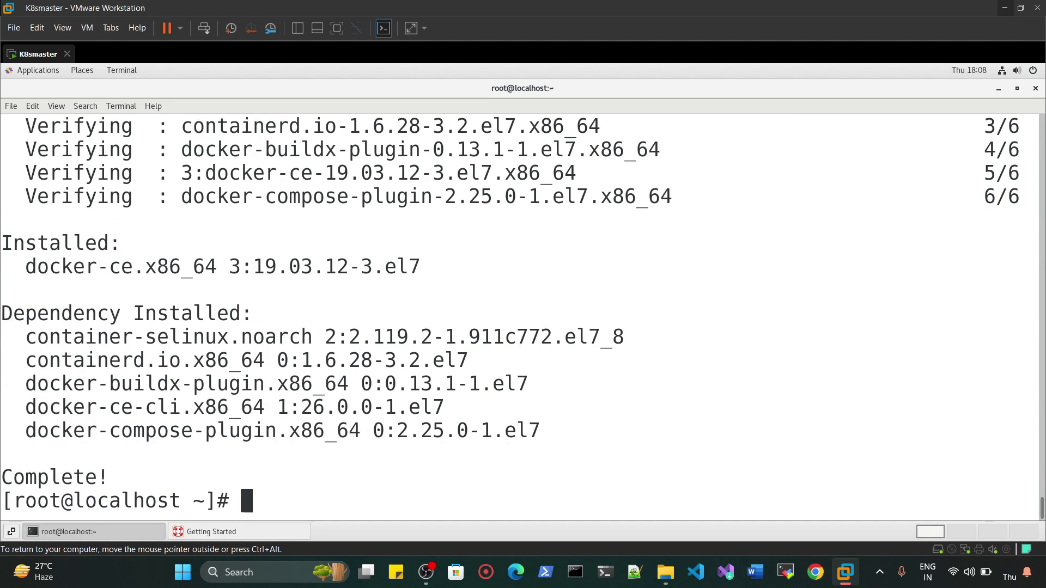
- Start the Docker service and enable it at boot with systemctl
{"action": "key", "text": "Return"}
{"action": "key", "text": "Return"}
{"action": "key", "text": "Return"}
{"action": "type", "text": "sy"}
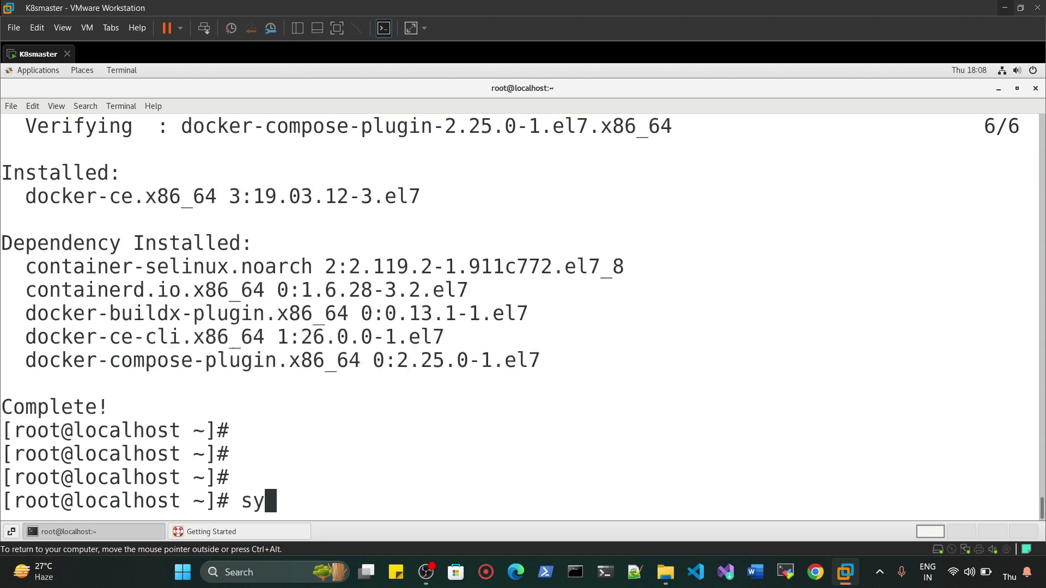
{"action": "type", "text": "stemctl start docker"}
{"action": "key", "text": "Return"}
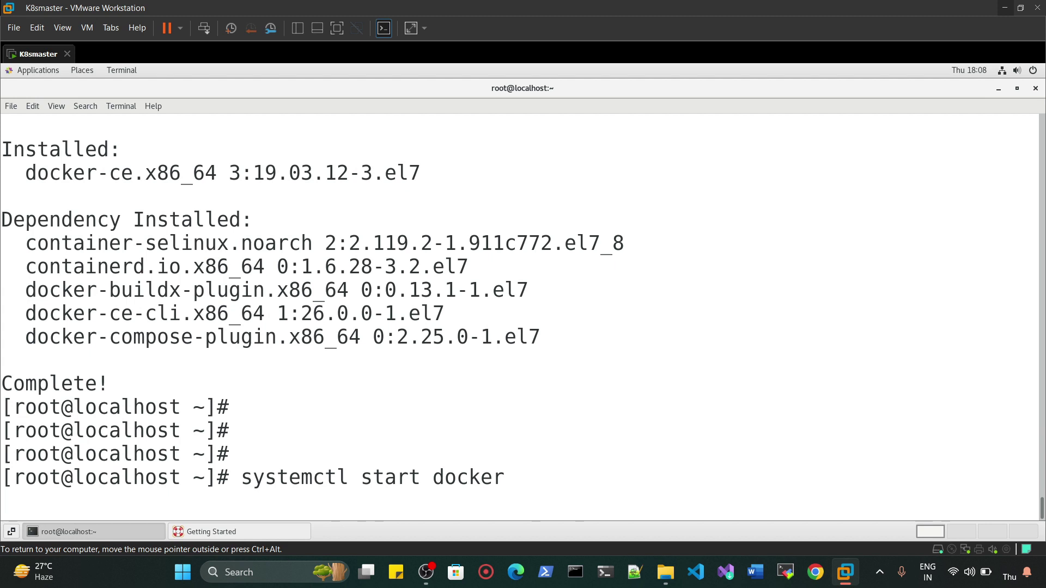
{"action": "type", "text": "systecm"}
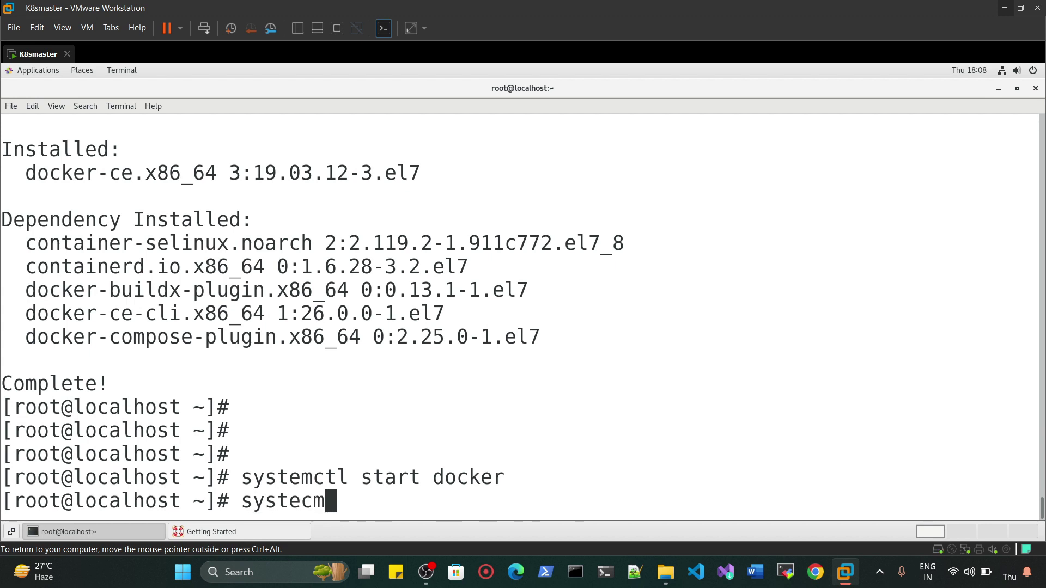
{"action": "key", "text": "BackSpace"}
{"action": "key", "text": "BackSpace"}
{"action": "type", "text": "mctl e"}
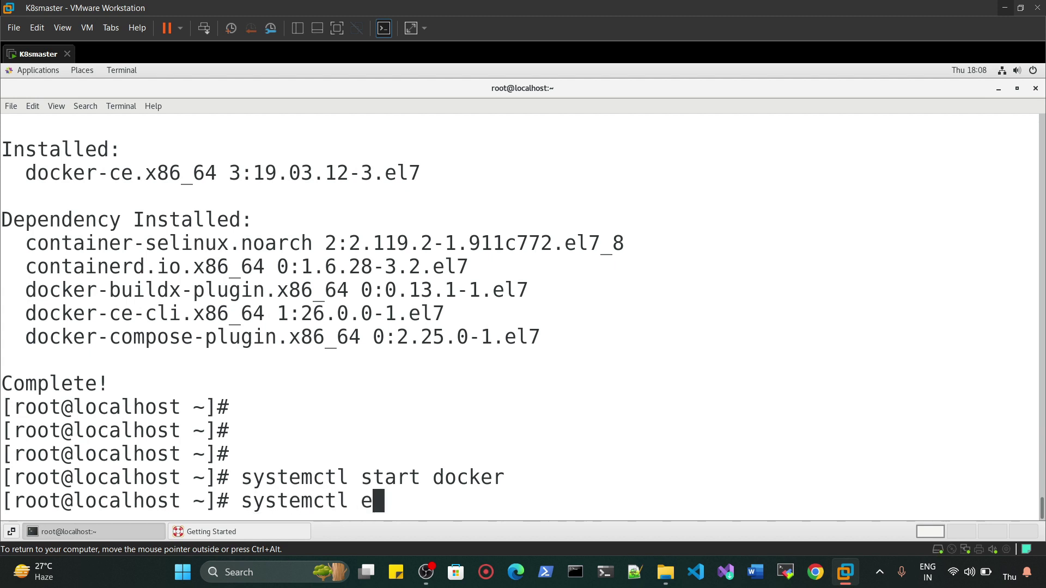
{"action": "type", "text": "nable docker"}
{"action": "key", "text": "Return"}
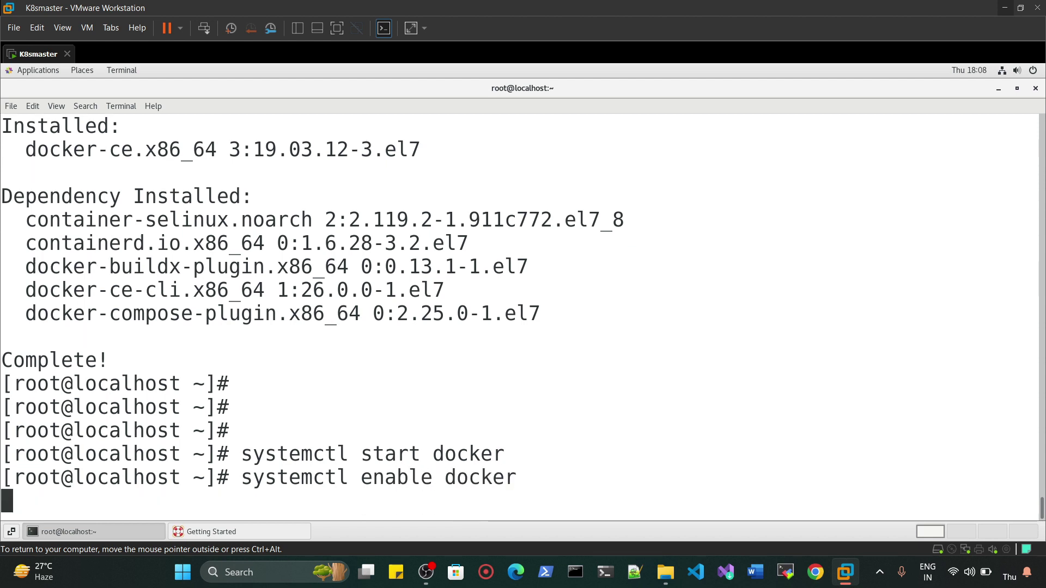
{"action": "key", "text": "Return"}
{"action": "key", "text": "Return"}
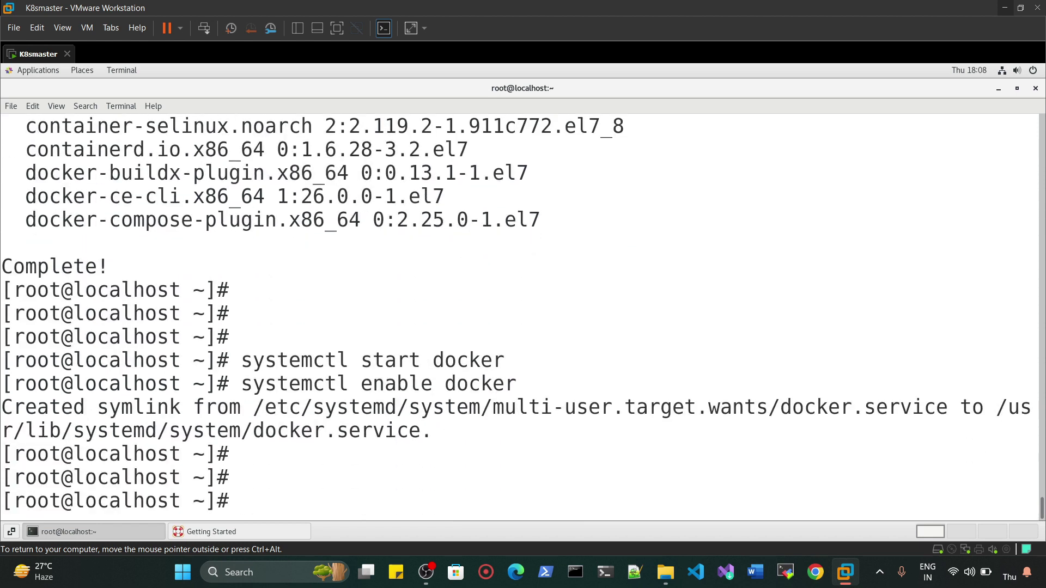
- Check systemctl status docker, confirming it is active (running) and enabled
{"action": "type", "text": "systemctl status docker"}
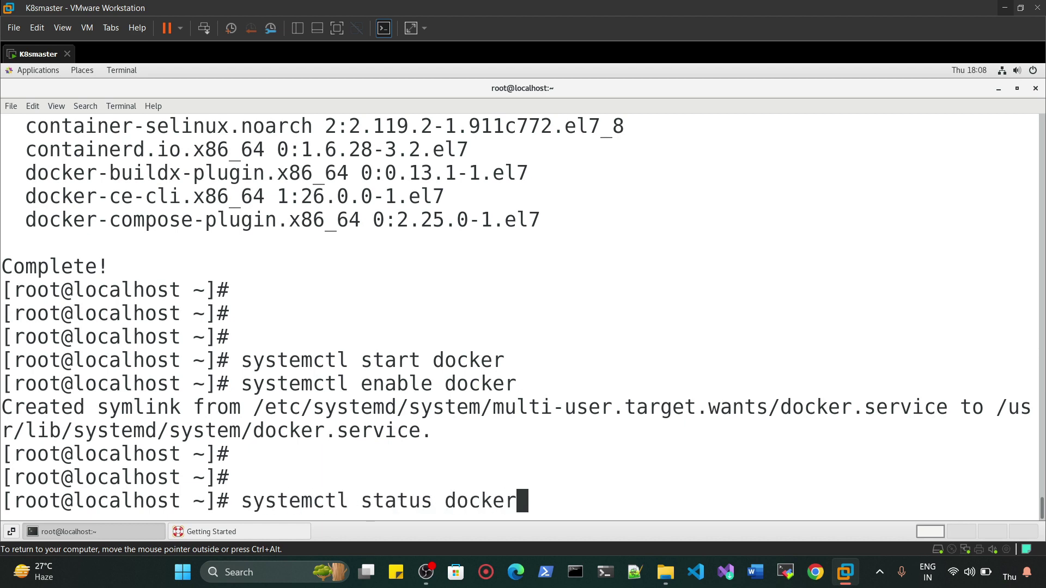
{"action": "key", "text": "Return"}
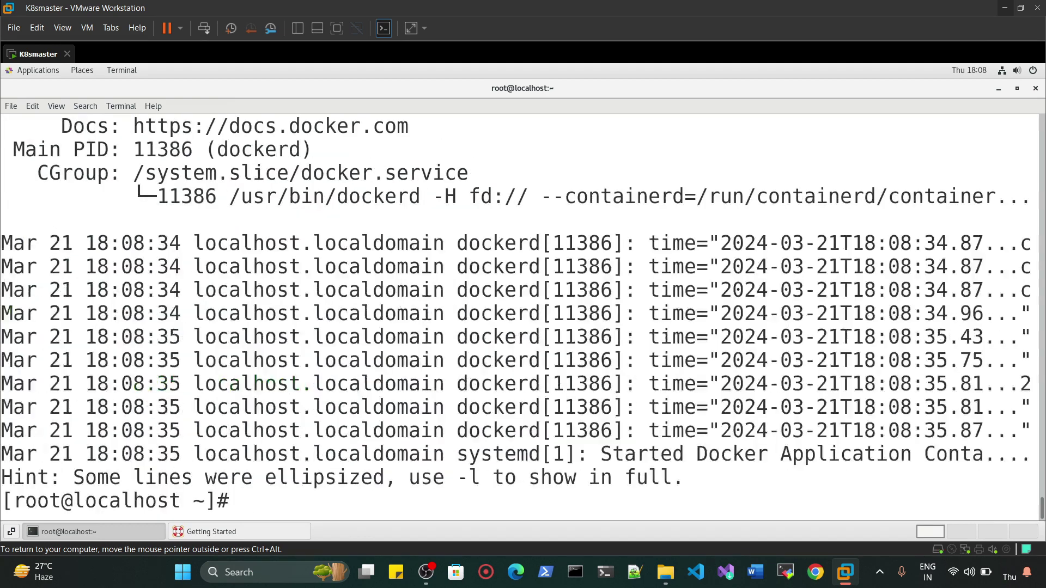
{"action": "scroll", "coordinate": [520, 316], "scroll_direction": "up", "scroll_amount": 3}
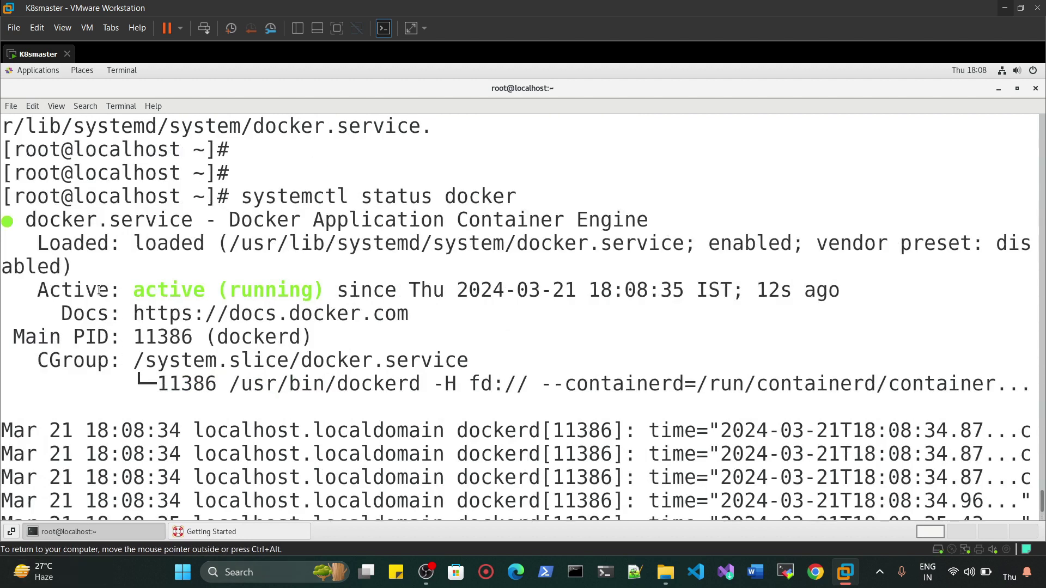
{"action": "left_click_drag", "start_coordinate": [100, 291], "coordinate": [1, 290]}
{"action": "left_click_drag", "start_coordinate": [529, 226], "coordinate": [604, 246]}
{"action": "scroll", "coordinate": [520, 402], "scroll_direction": "down", "scroll_amount": 3}
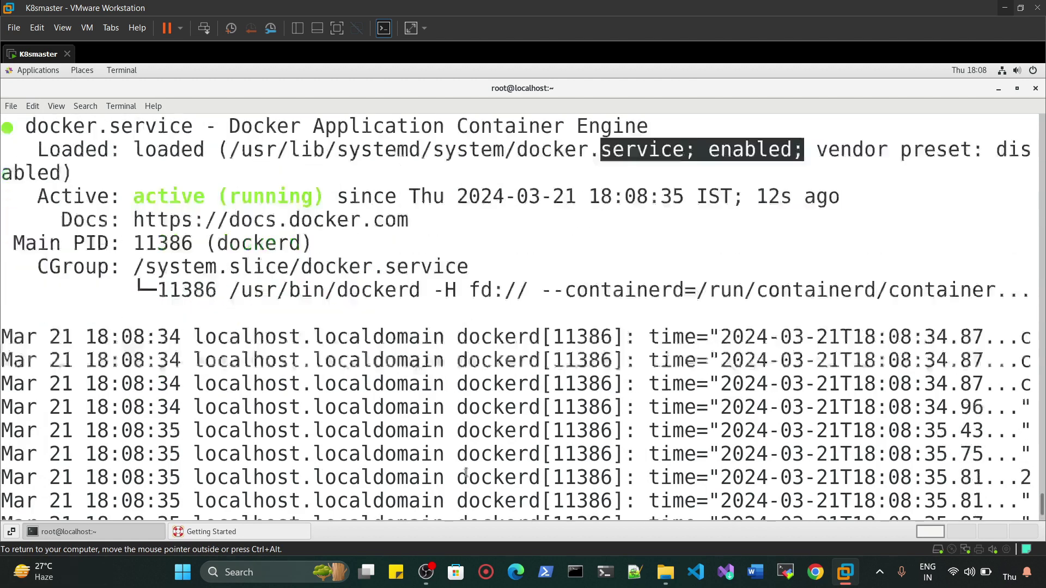
{"action": "key", "text": "Return"}
{"action": "key", "text": "Return"}
{"action": "key", "text": "Return"}
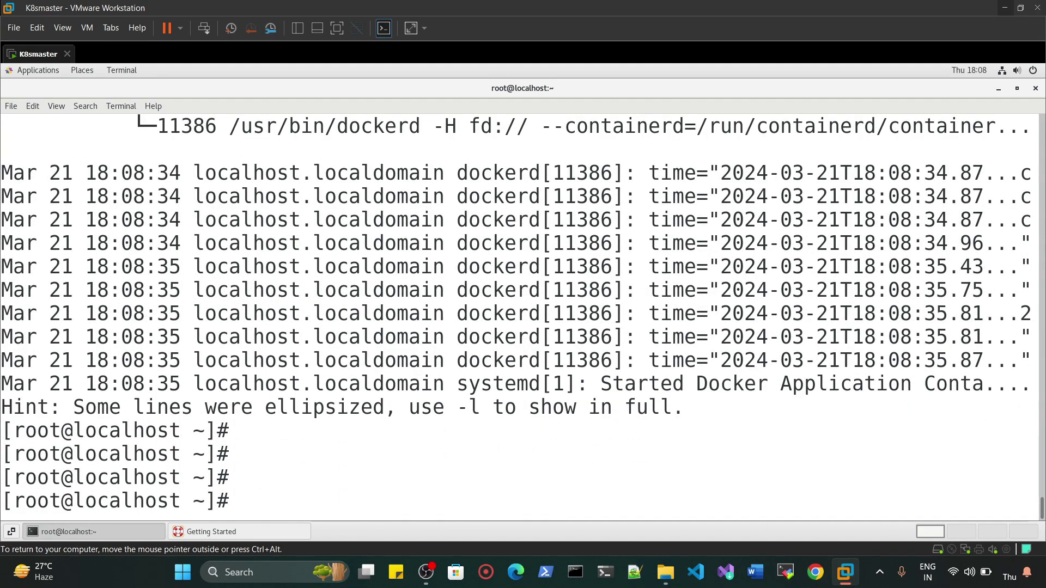
- Install git with yum -y, then begin typing the git clone URL for the repository
{"action": "type", "text": "yum install"}
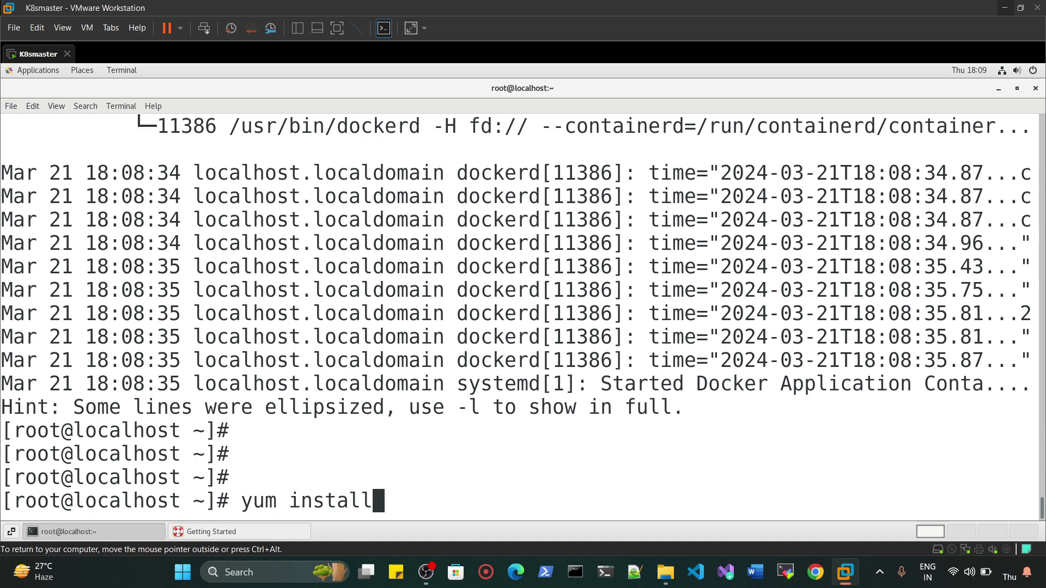
{"action": "type", "text": " gity "}
{"action": "type", "text": "-y"}
{"action": "key", "text": "Return"}
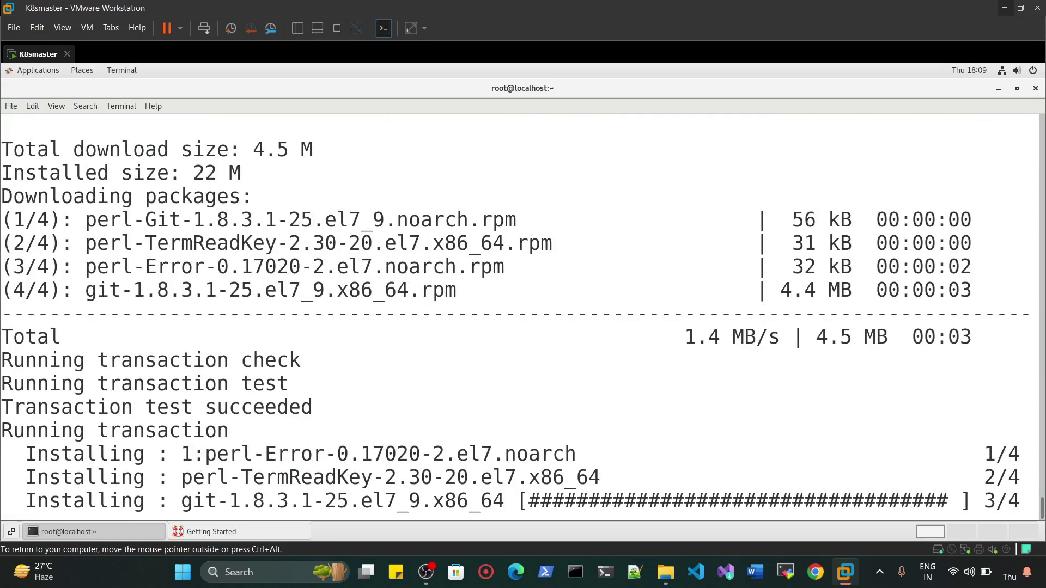
{"action": "key", "text": "Return"}
{"action": "key", "text": "Return"}
{"action": "key", "text": "Return"}
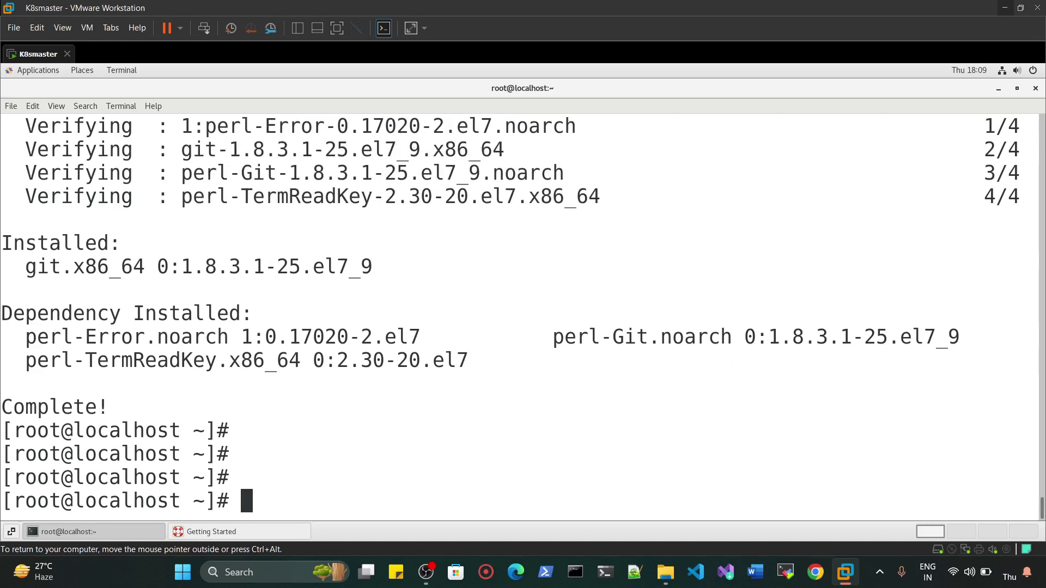
{"action": "type", "text": "git clone https://"}
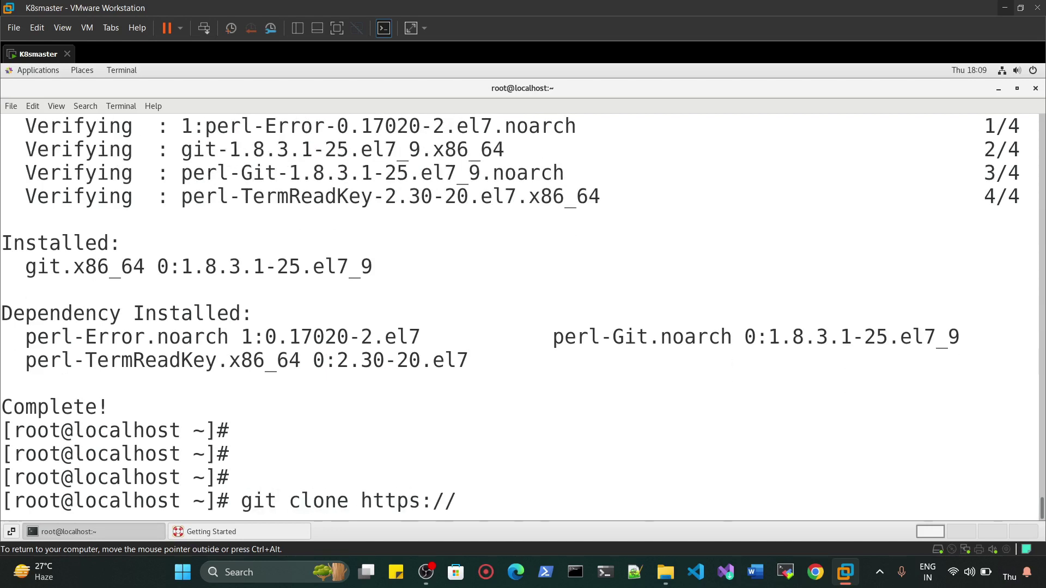
{"action": "type", "text": "github.com"}
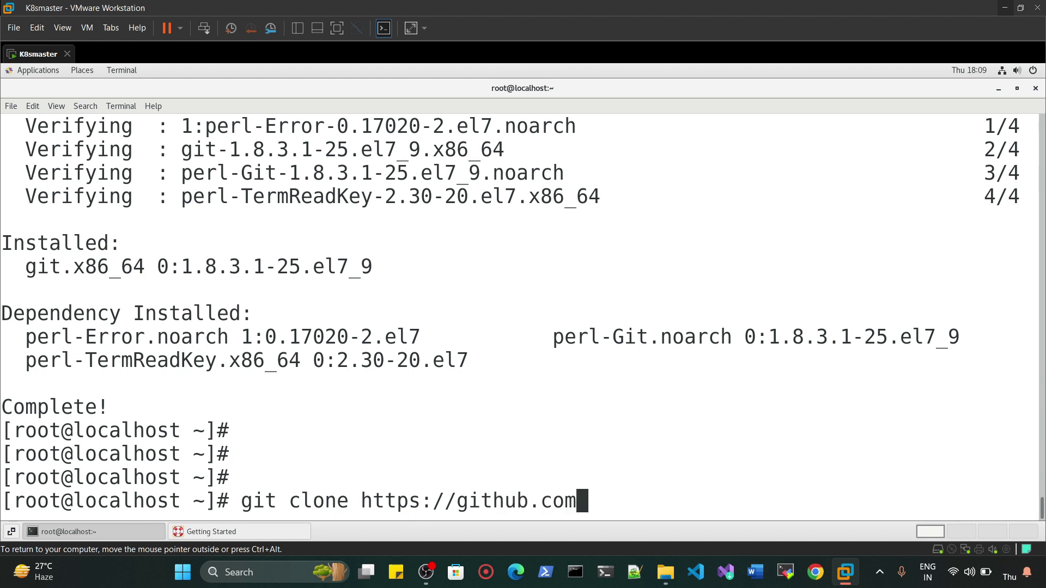
{"action": "type", "text": "/cloudcontainerl"}
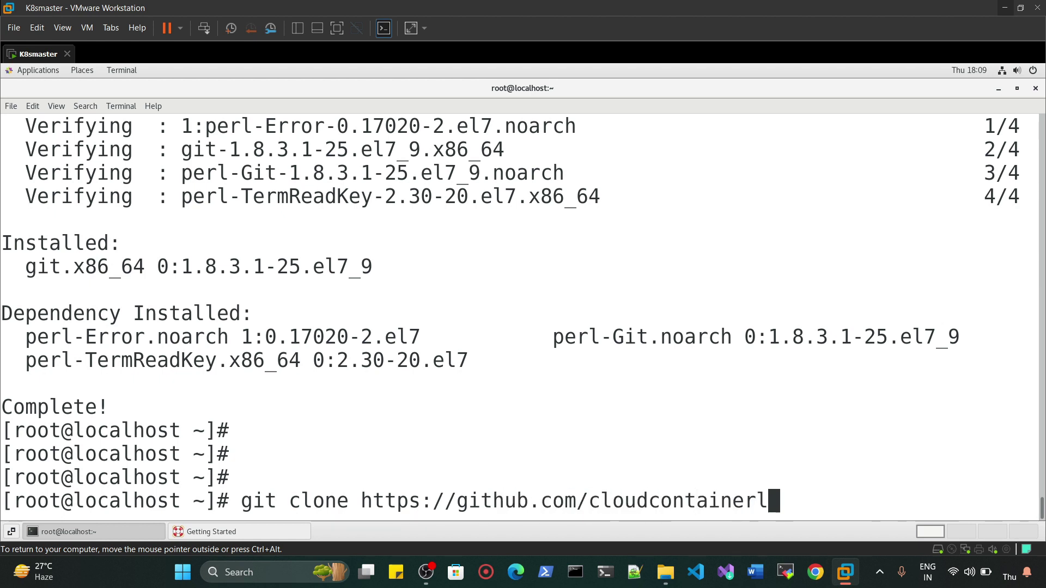
{"action": "key", "text": "BackSpace"}
{"action": "type", "text": "tech/k9"}
{"action": "key", "text": "BackSpace"}
{"action": "type", "text": "8s"}
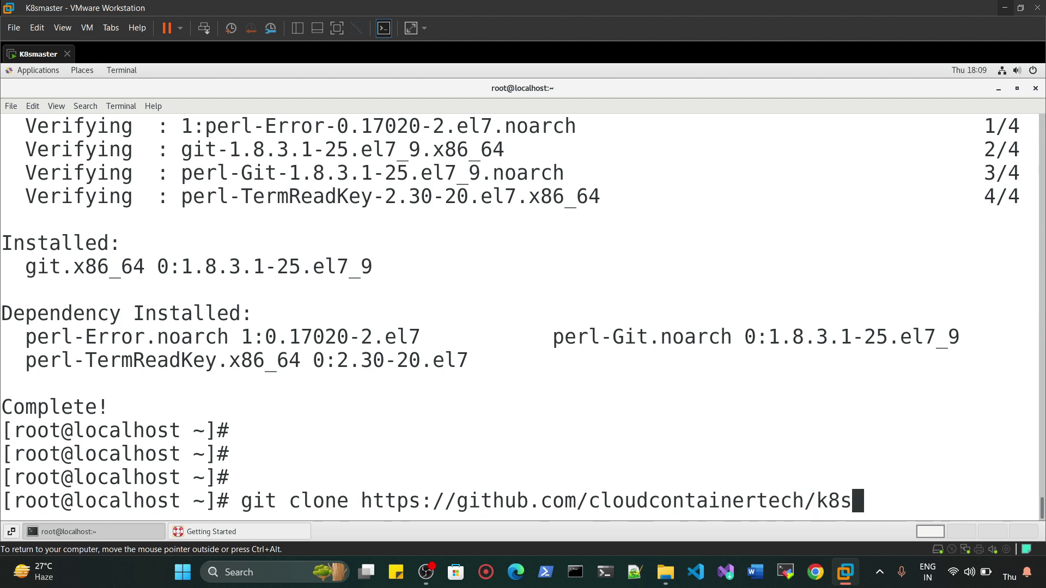
{"action": "type", "text": "package"}
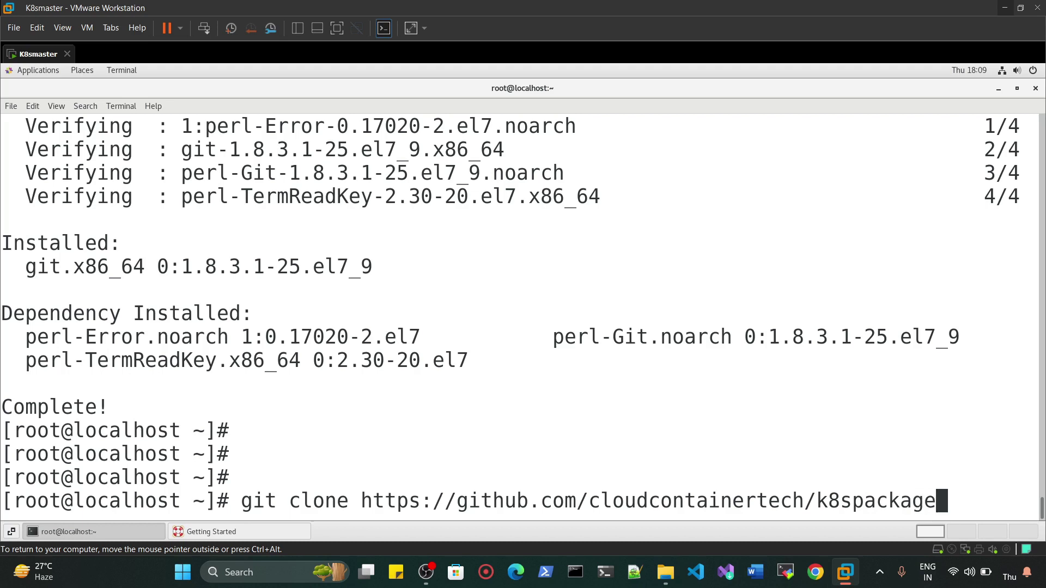
{"action": "type", "text": "s.git"}
{"action": "key", "text": "Return"}
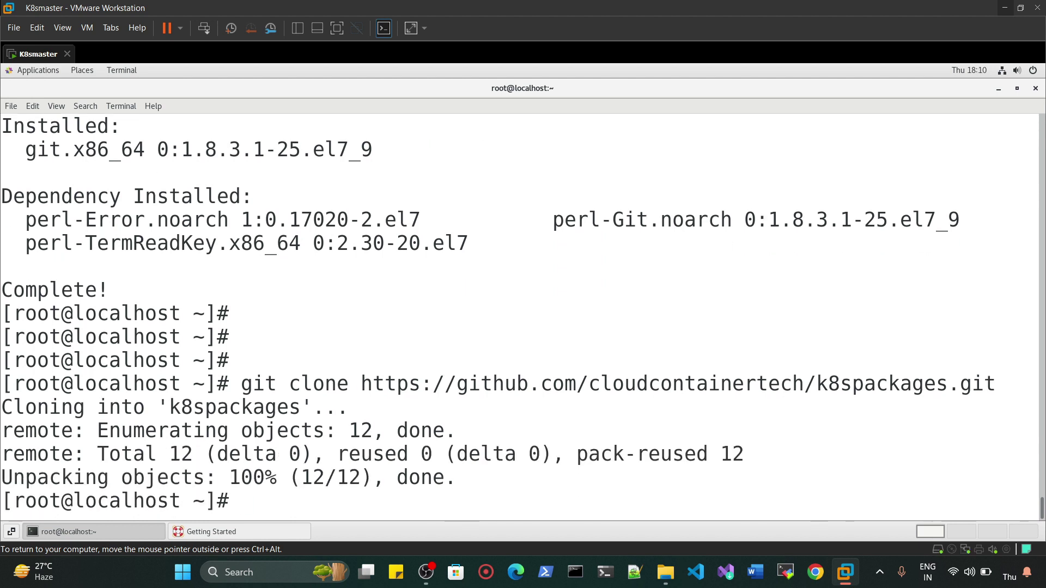
{"action": "key", "text": "Return"}
{"action": "key", "text": "Return"}
- List the home directory with ls -lrth to confirm the k8spackages folder
{"action": "type", "text": "lhost ~]# ls "}
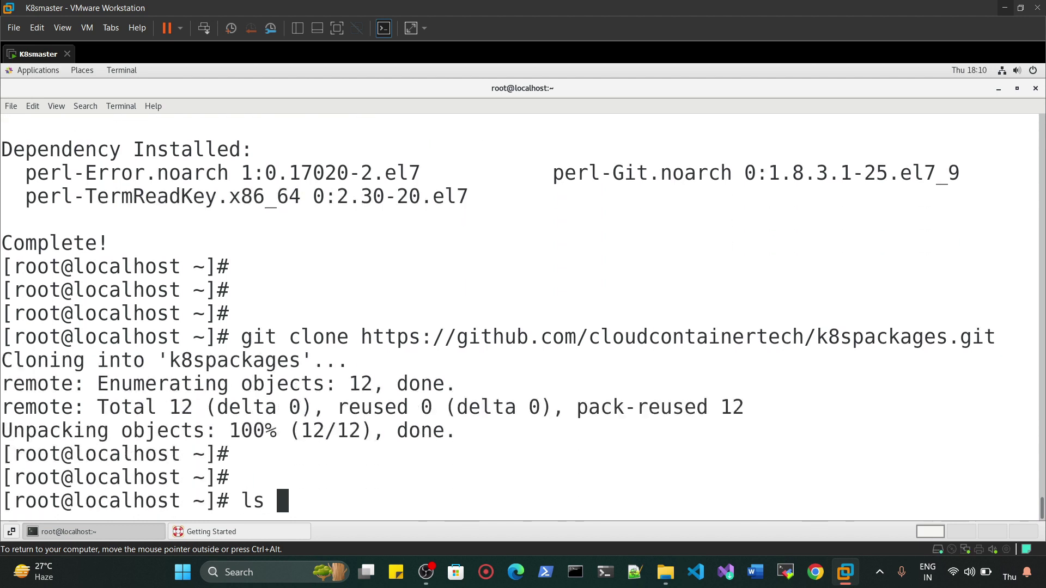
{"action": "type", "text": "-lrth"}
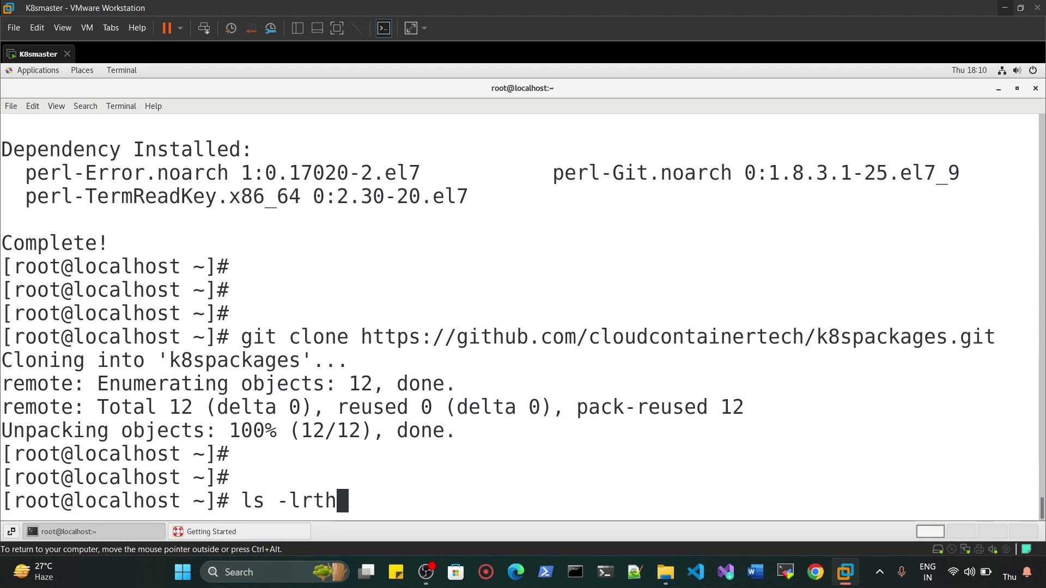
{"action": "key", "text": "Return"}
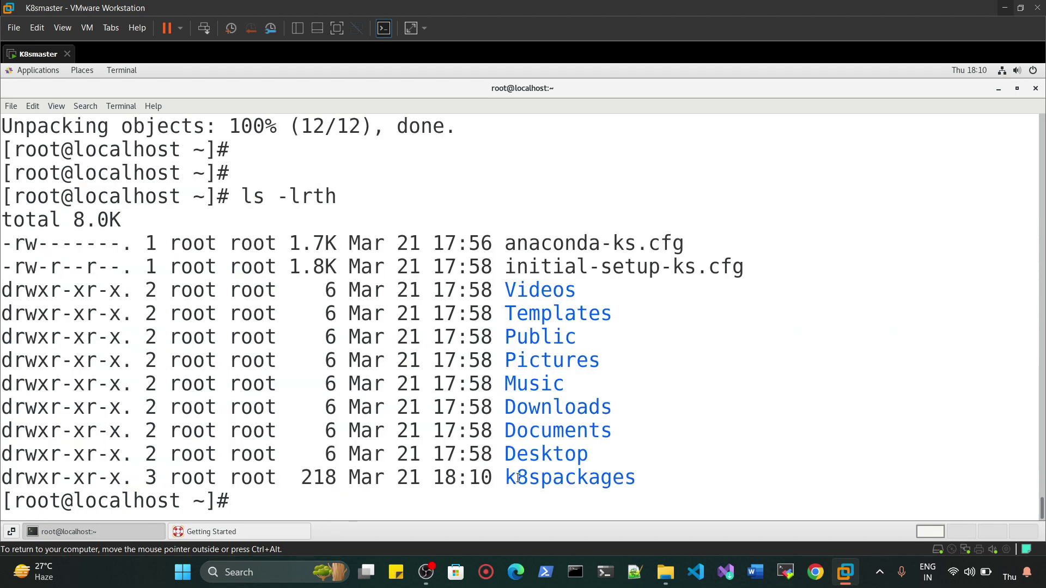
{"action": "left_click_drag", "start_coordinate": [655, 474], "coordinate": [496, 483]}
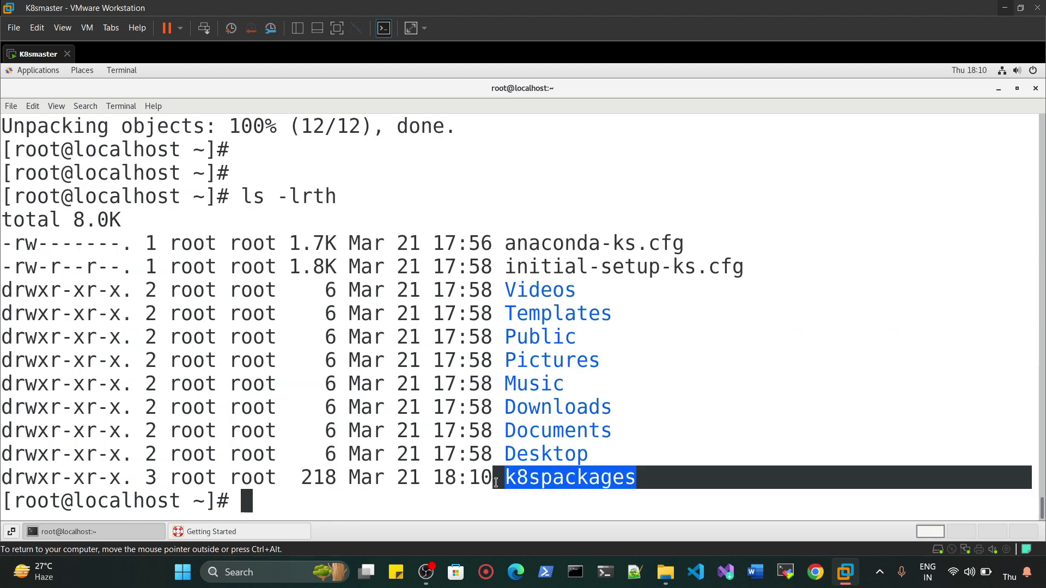
{"action": "left_click", "coordinate": [512, 509]}
- Clear the terminal and change into the k8spackages folder using Tab completion
{"action": "key", "text": "Return"}
{"action": "key", "text": "ctrl+l"}
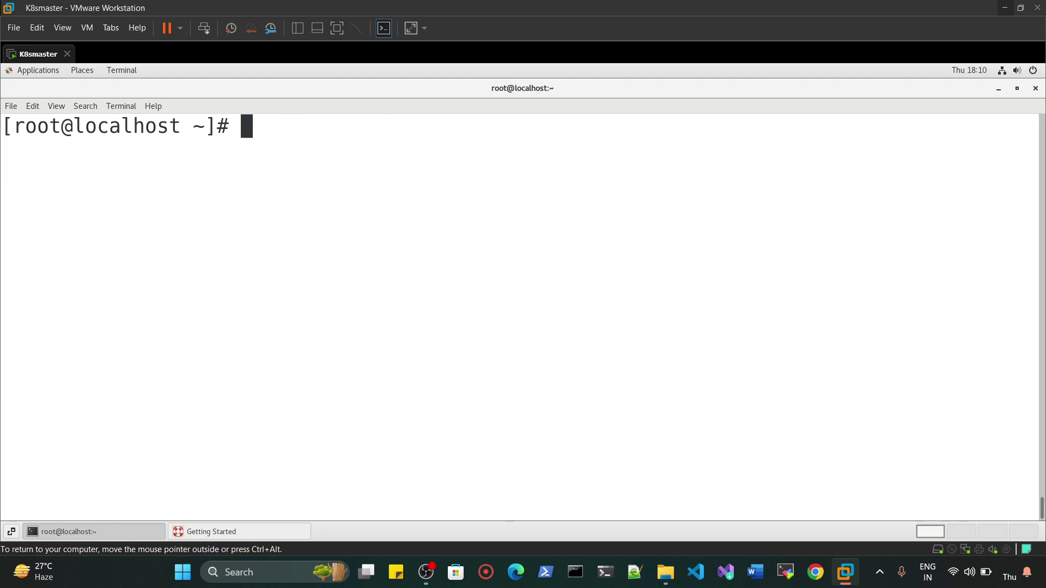
{"action": "key", "text": "Return"}
{"action": "key", "text": "Return"}
{"action": "type", "text": "cd k"}
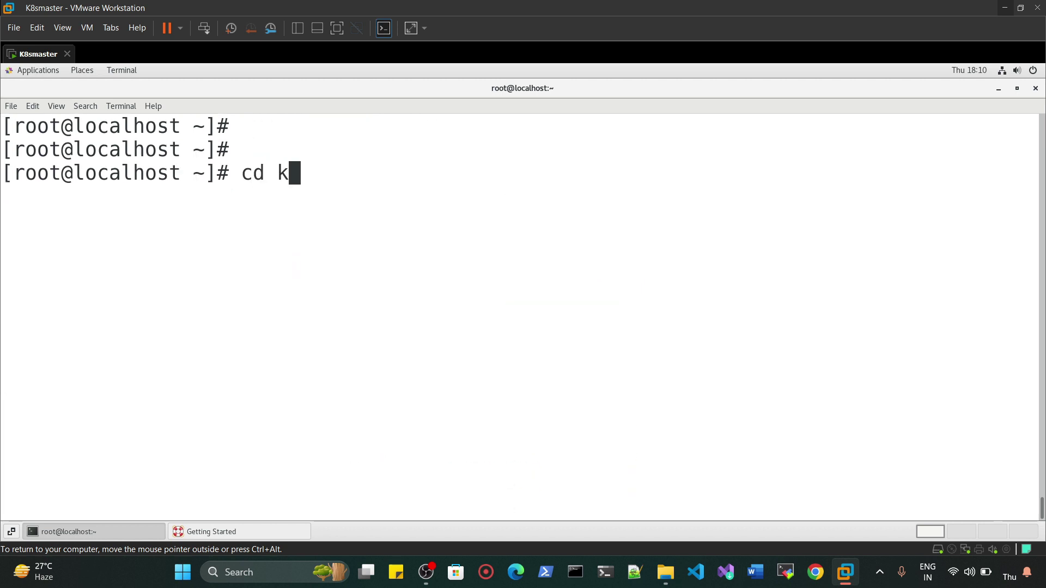
{"action": "type", "text": "9"}
{"action": "key", "text": "BackSpace"}
{"action": "type", "text": "8"}
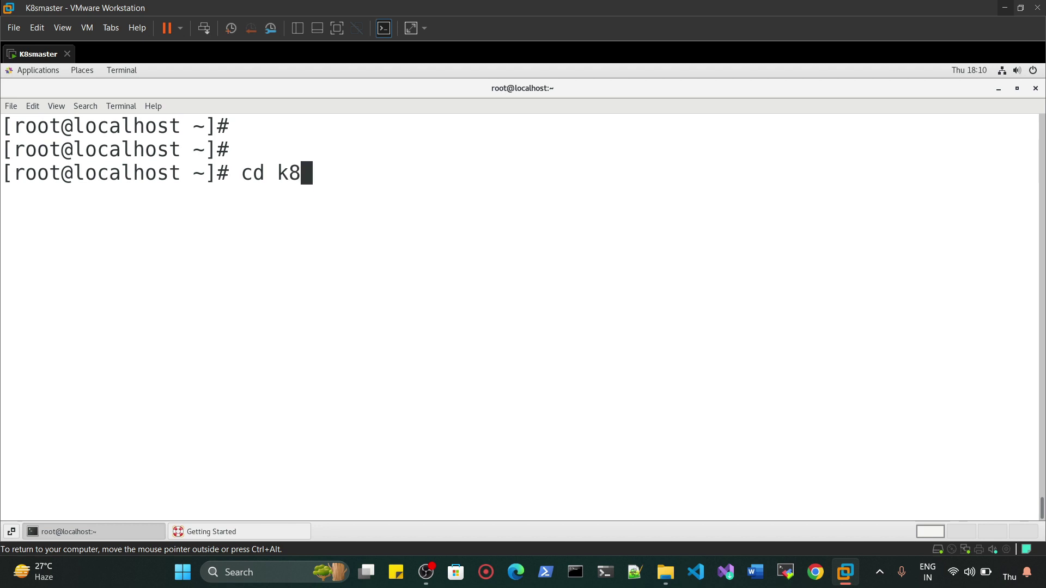
{"action": "key", "text": "Tab"}
{"action": "key", "text": "Return"}
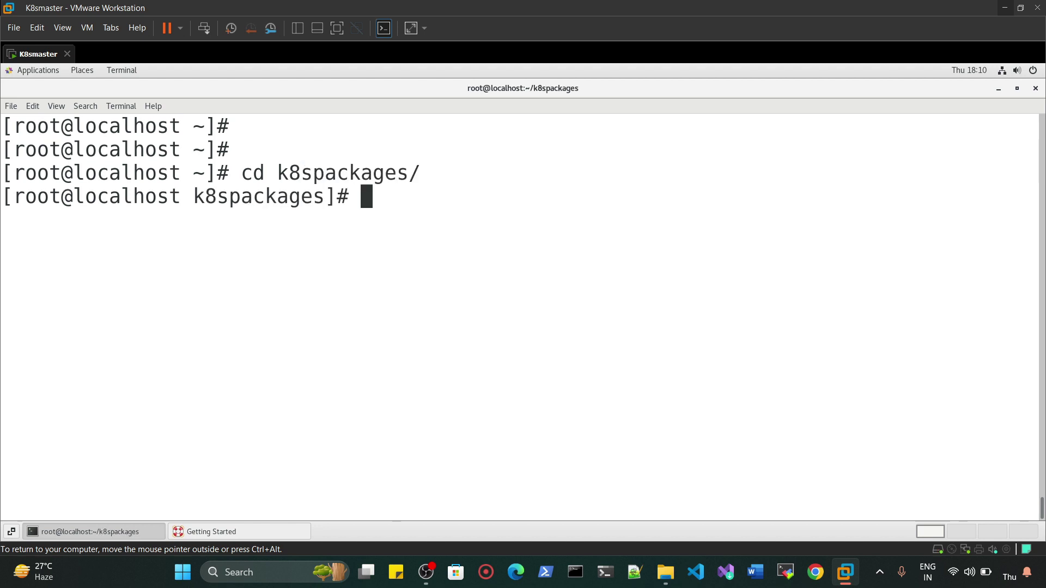
- List the folder with ls -lrth, showing cri-tools, kubeadm, kubectl, kubelet and kubernetes-cni rpms
{"action": "type", "text": "ls "}
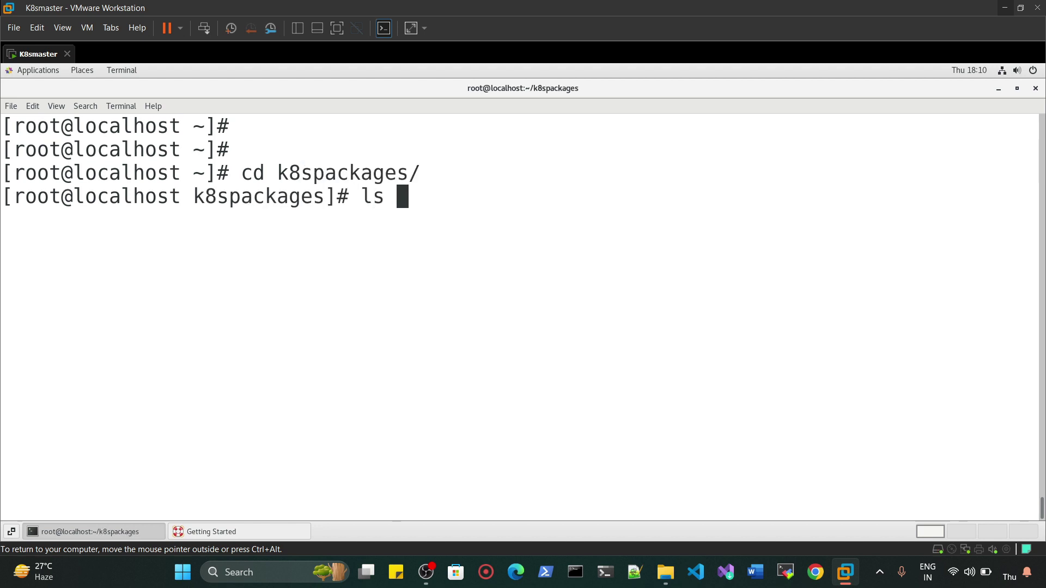
{"action": "type", "text": "-lrth"}
{"action": "key", "text": "Return"}
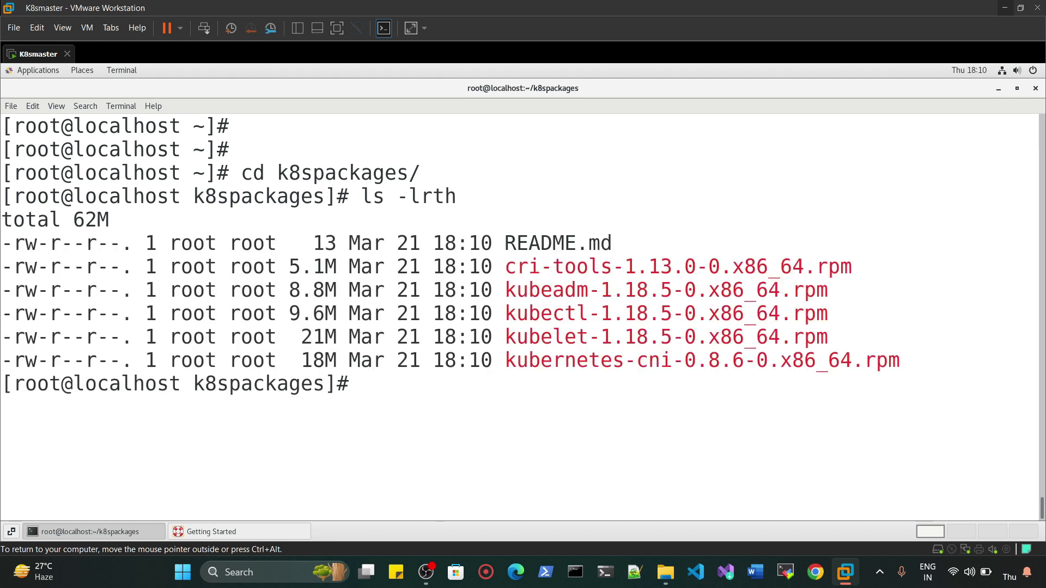
{"action": "left_click_drag", "start_coordinate": [905, 362], "coordinate": [489, 265]}
{"action": "left_click", "coordinate": [503, 267]}
{"action": "left_click_drag", "start_coordinate": [505, 266], "coordinate": [648, 267]}
{"action": "left_click_drag", "start_coordinate": [506, 290], "coordinate": [624, 290]}
{"action": "left_click_drag", "start_coordinate": [505, 313], "coordinate": [600, 313]}
{"action": "left_click_drag", "start_coordinate": [505, 337], "coordinate": [612, 337]}
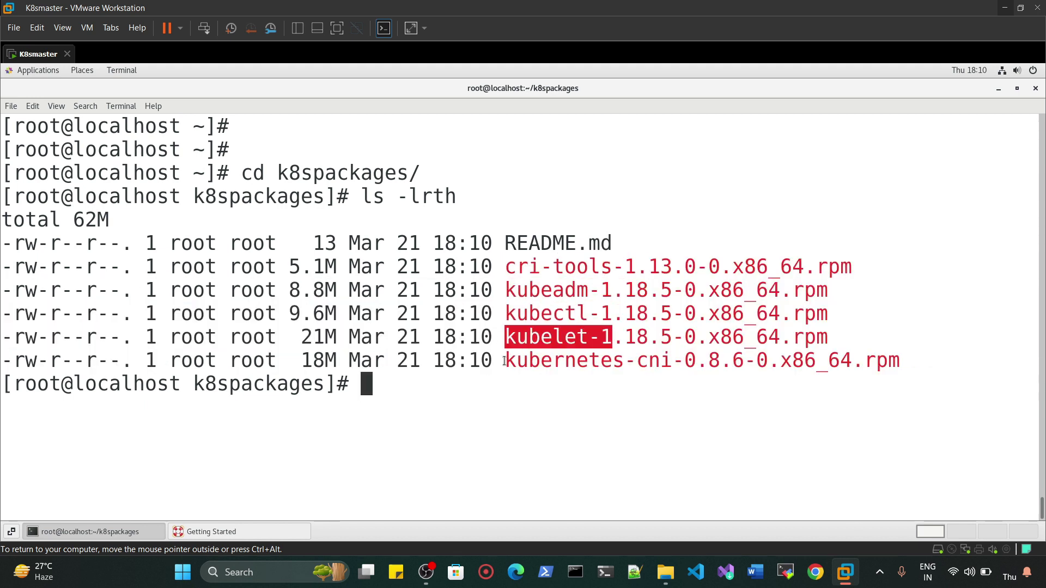
{"action": "left_click_drag", "start_coordinate": [506, 360], "coordinate": [659, 360]}
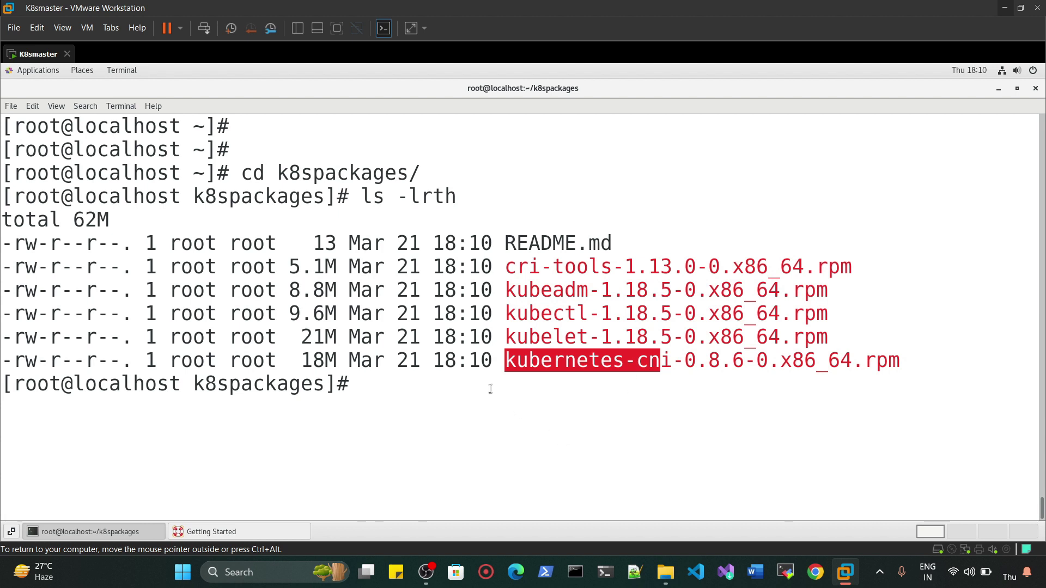
- Run yum install -y on the cri-tools, kubeadm, kubectl, kubelet and kubernetes-cni rpm files
{"action": "key", "text": "Return"}
{"action": "key", "text": "Return"}
{"action": "type", "text": "yu"}
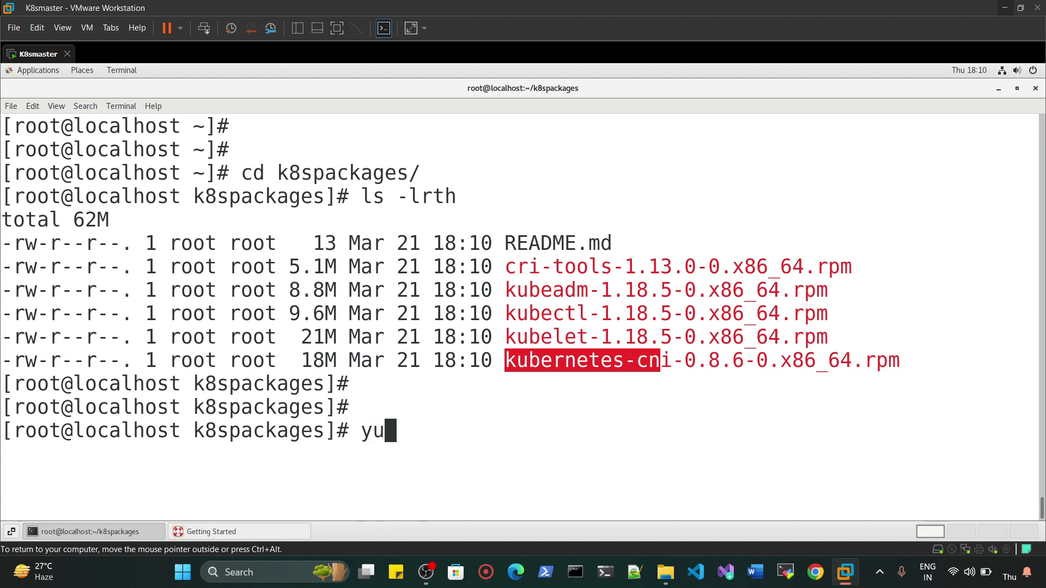
{"action": "type", "text": "m install"}
{"action": "double_click", "coordinate": [597, 267]}
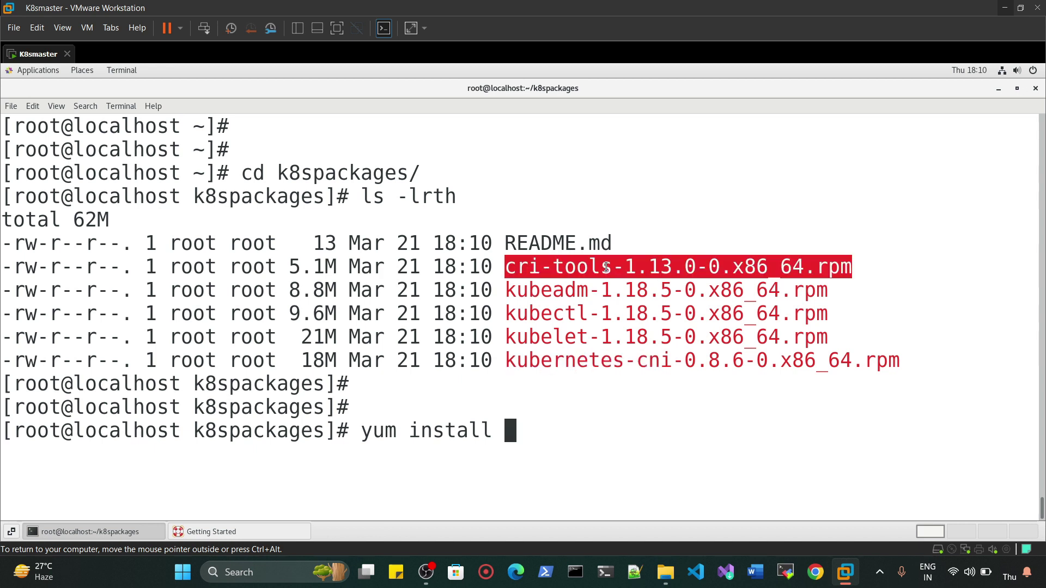
{"action": "middle_click", "coordinate": [530, 469]}
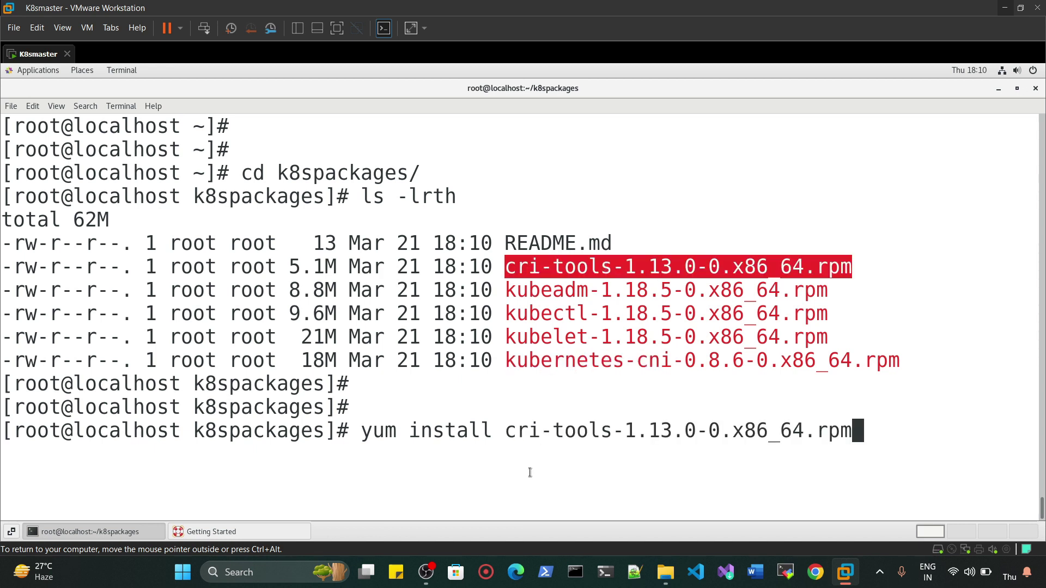
{"action": "double_click", "coordinate": [556, 289]}
{"action": "middle_click", "coordinate": [738, 387]}
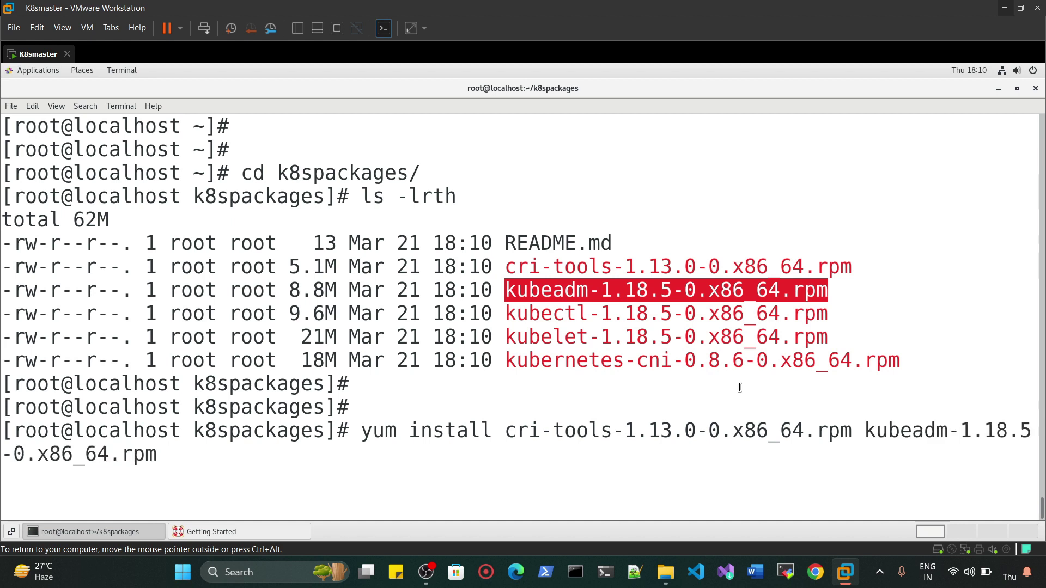
{"action": "double_click", "coordinate": [681, 313]}
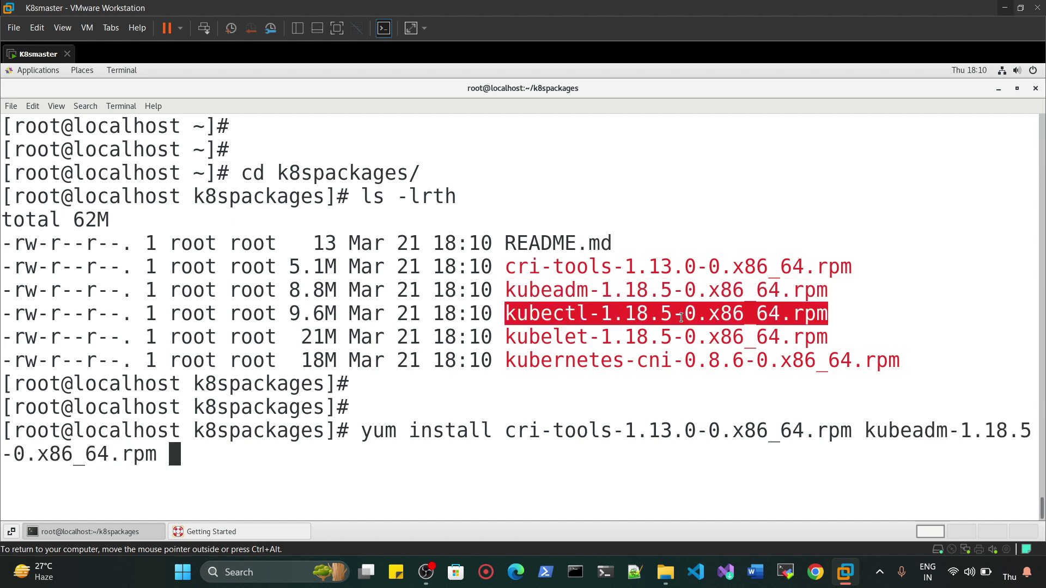
{"action": "middle_click", "coordinate": [681, 319]}
{"action": "double_click", "coordinate": [682, 336]}
{"action": "middle_click", "coordinate": [682, 336]}
{"action": "double_click", "coordinate": [657, 361]}
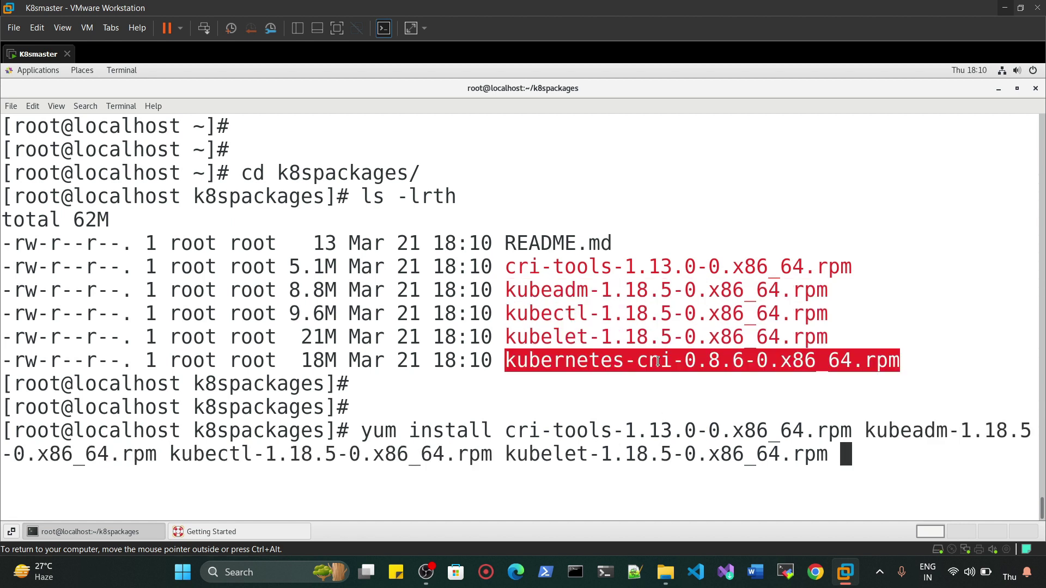
{"action": "middle_click", "coordinate": [694, 429]}
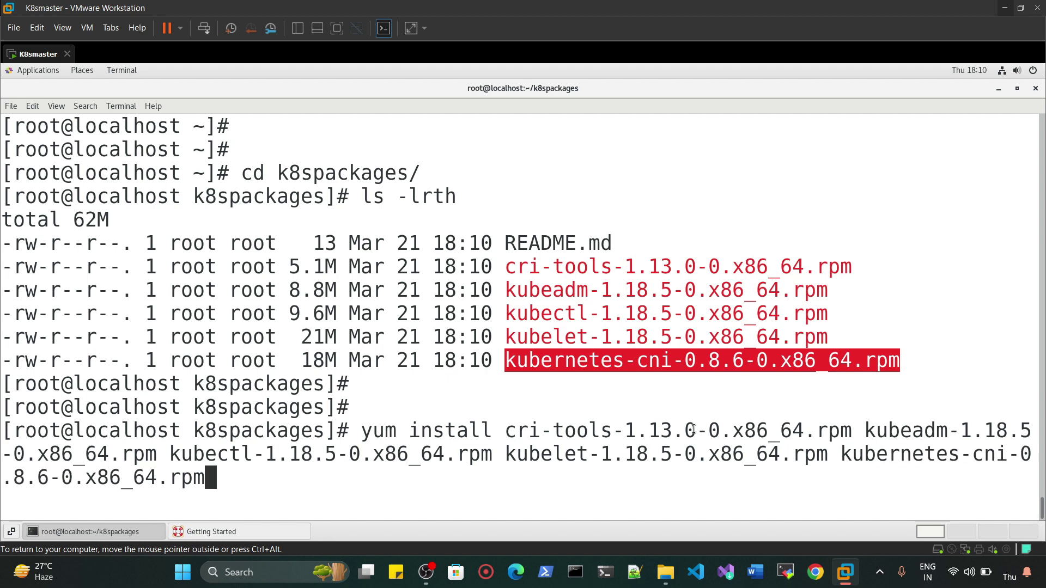
{"action": "type", "text": "-y"}
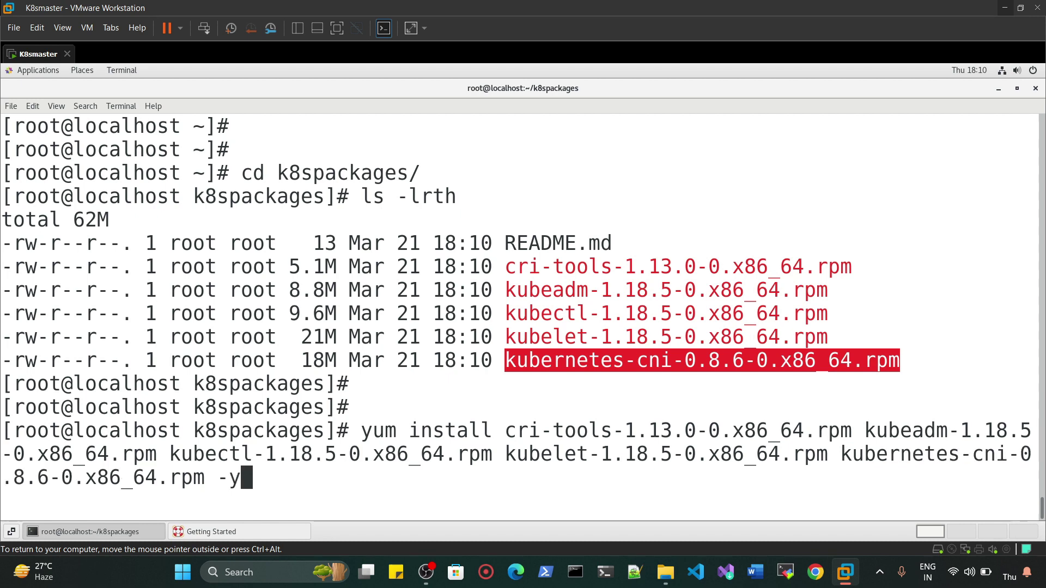
{"action": "key", "text": "Return"}
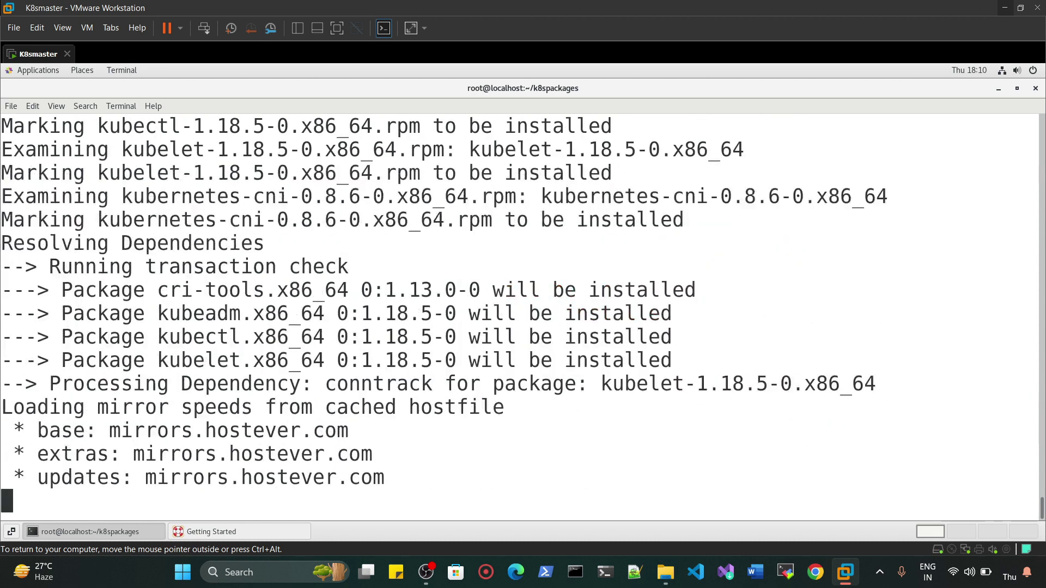
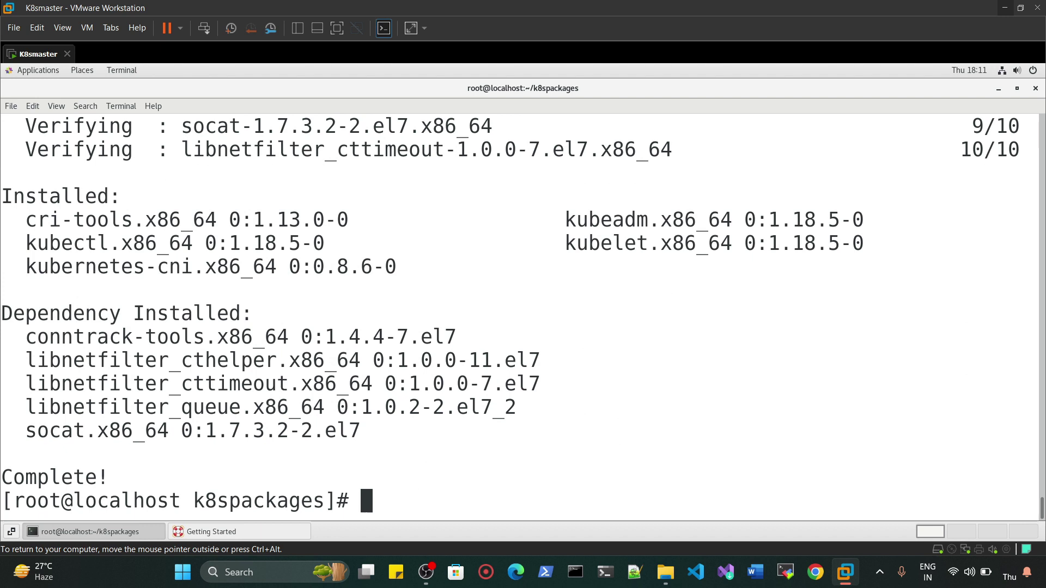
- Shut down the K8smaster guest by running poweroff in its terminal
{"action": "key", "text": "Return"}
{"action": "key", "text": "Return"}
{"action": "key", "text": "Return"}
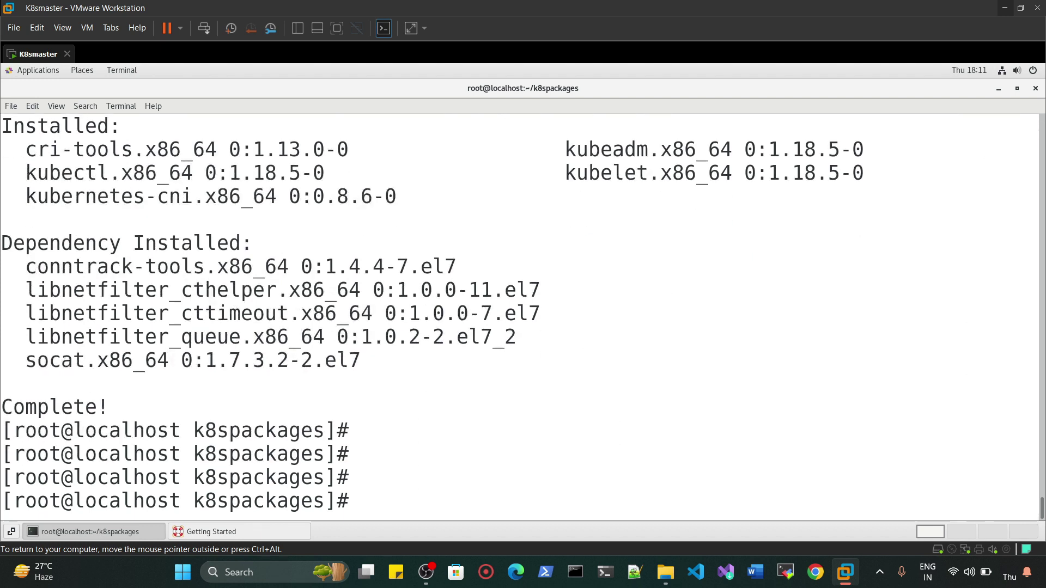
{"action": "type", "text": "poweroff"}
{"action": "key", "text": "Return"}
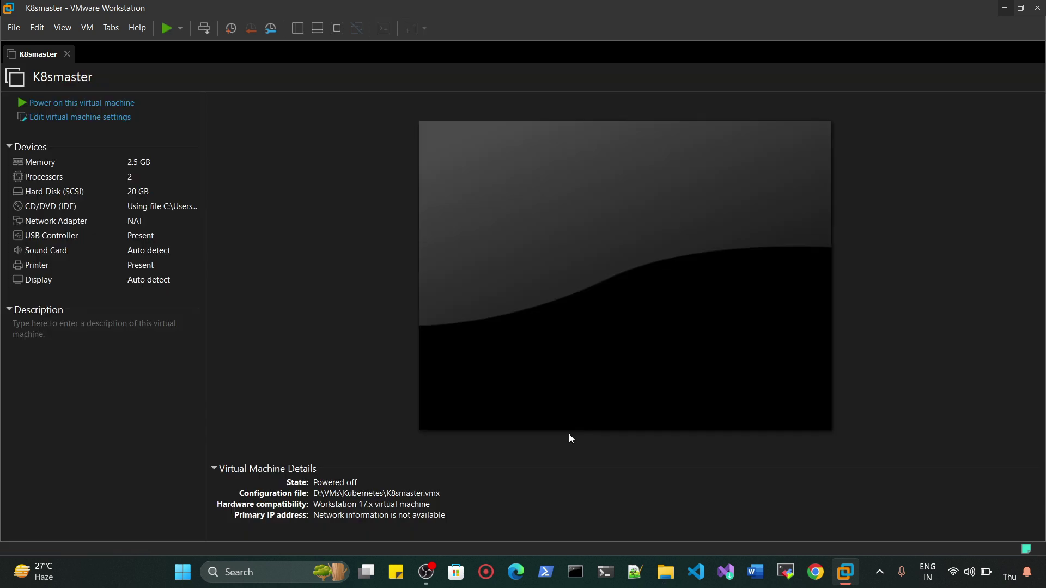
- Start cloning K8smaster from its current state as a full clone
{"action": "left_click", "coordinate": [94, 29]}
{"action": "mouse_move", "coordinate": [129, 185]}
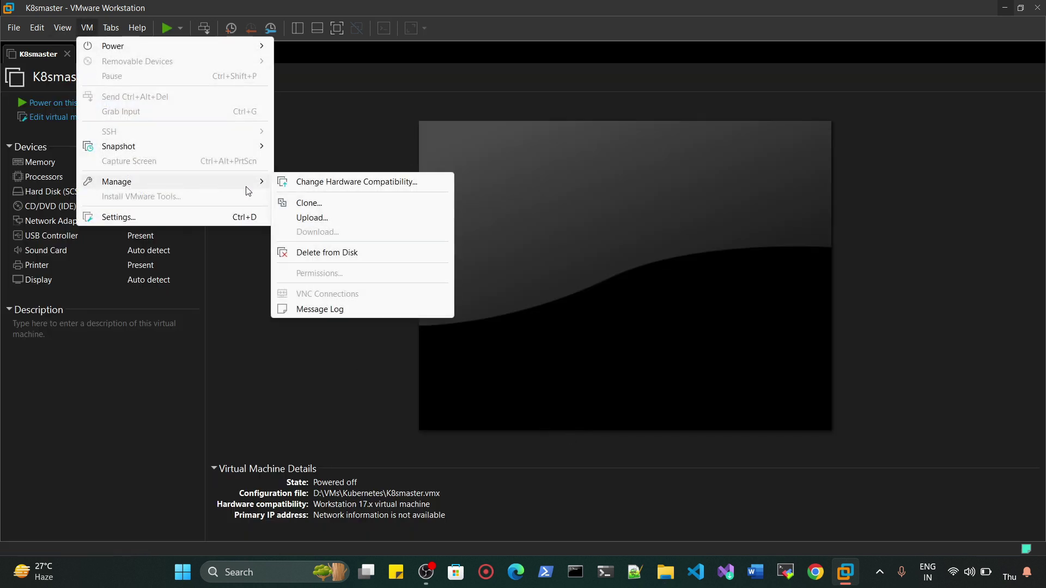
{"action": "left_click", "coordinate": [341, 205]}
{"action": "left_click", "coordinate": [598, 390]}
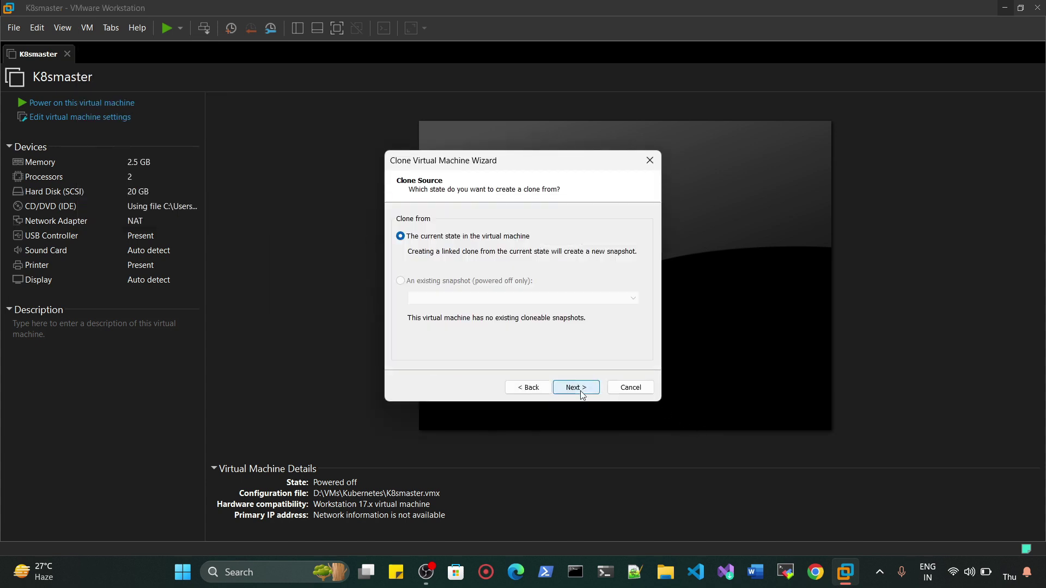
{"action": "left_click", "coordinate": [575, 388]}
{"action": "left_click", "coordinate": [416, 289]}
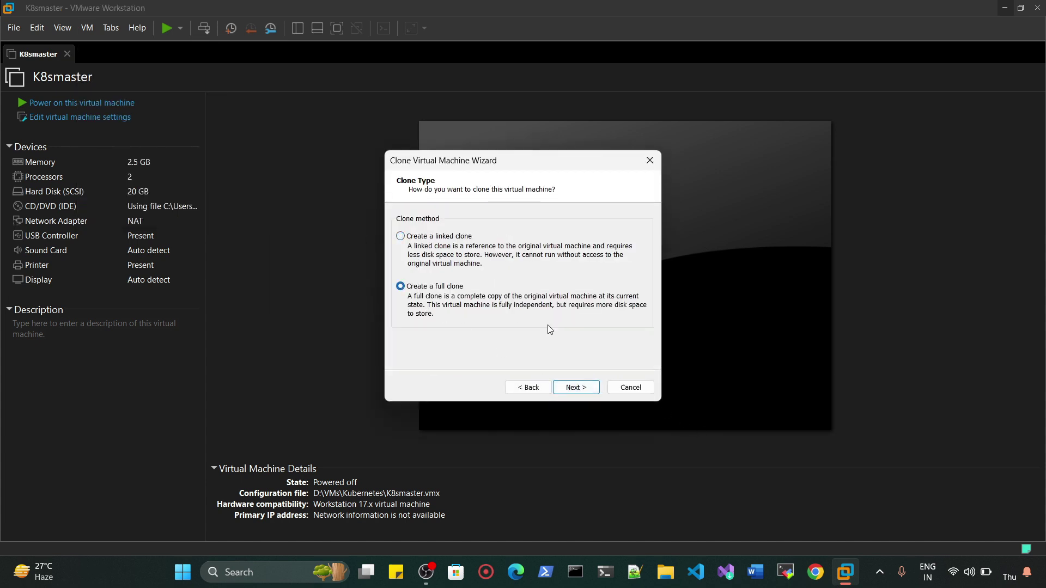
{"action": "left_click", "coordinate": [575, 387]}
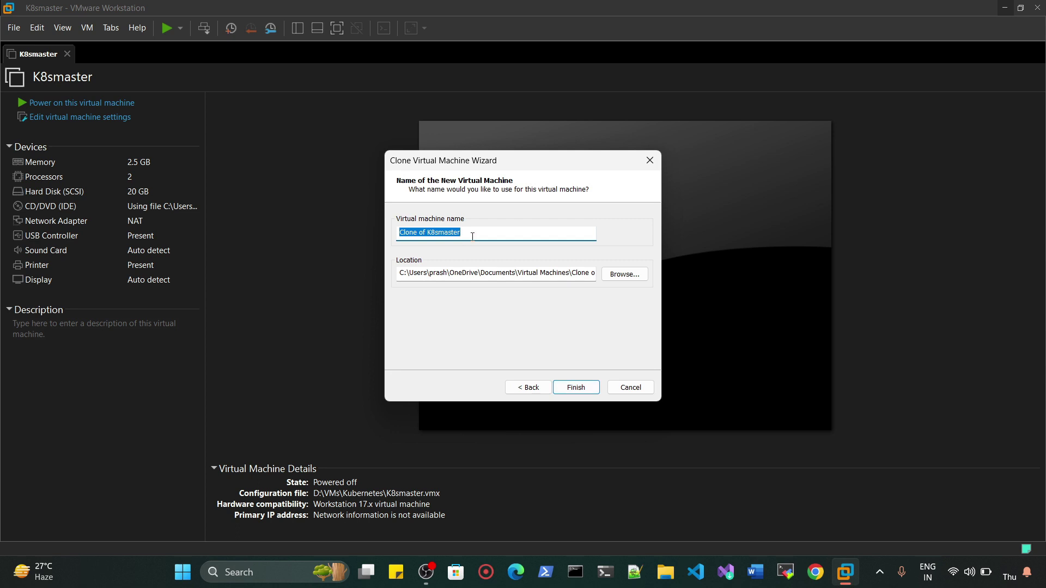
- Name the clone K8sworker01, store it in D:\VMs\Kubernetes\Worker01, and finish cloning
{"action": "type", "text": "K8sworker01"}
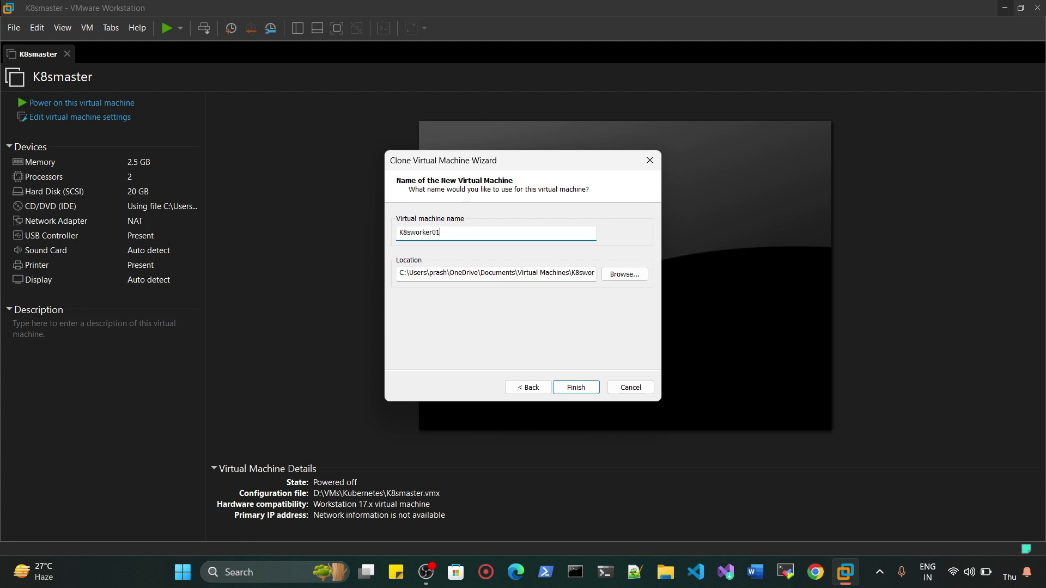
{"action": "left_click", "coordinate": [624, 274]}
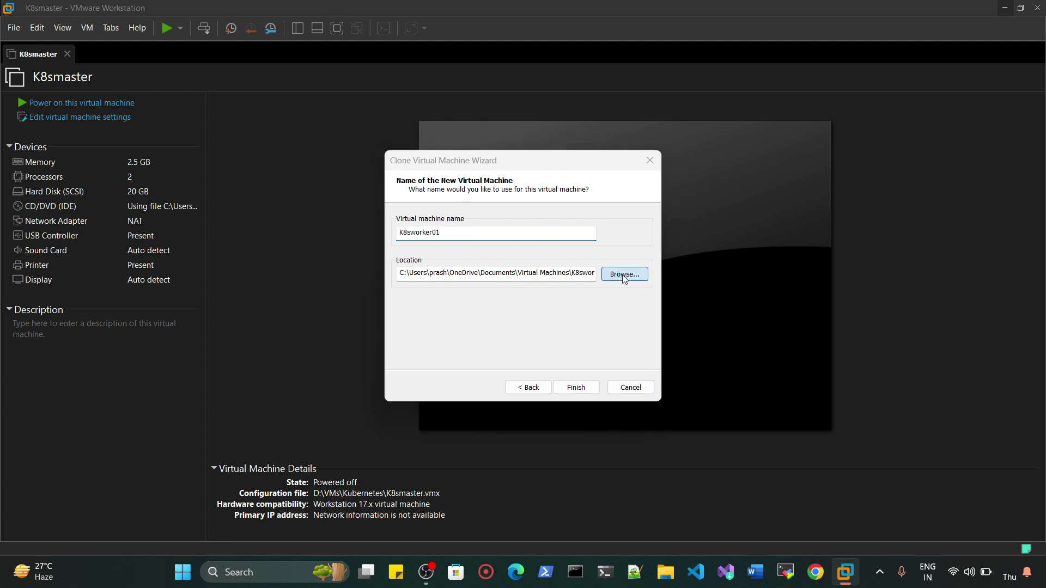
{"action": "scroll", "coordinate": [499, 301], "scroll_direction": "down", "scroll_amount": 4}
{"action": "scroll", "coordinate": [499, 302], "scroll_direction": "down", "scroll_amount": 1}
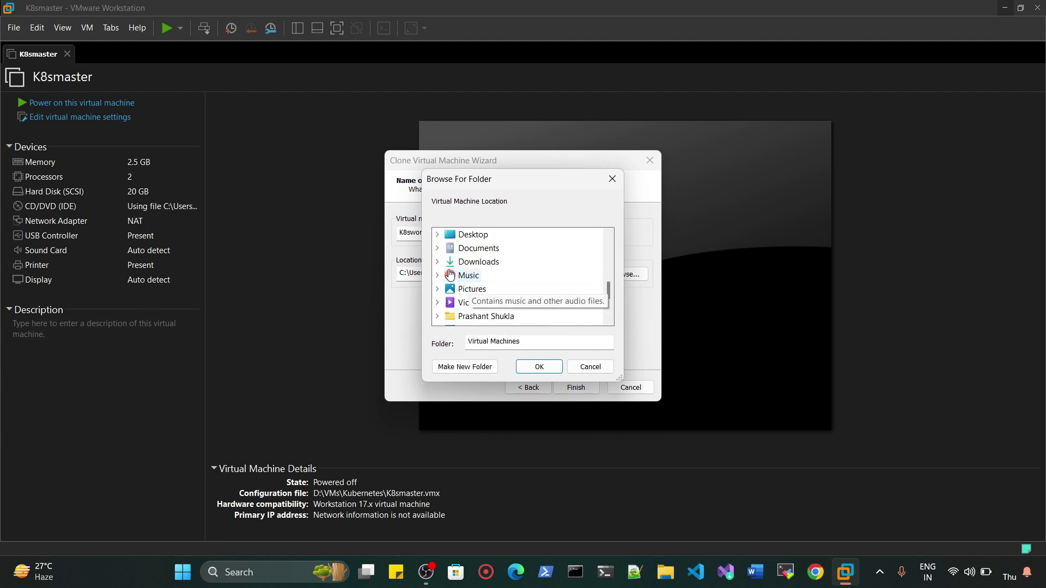
{"action": "left_click", "coordinate": [437, 234]}
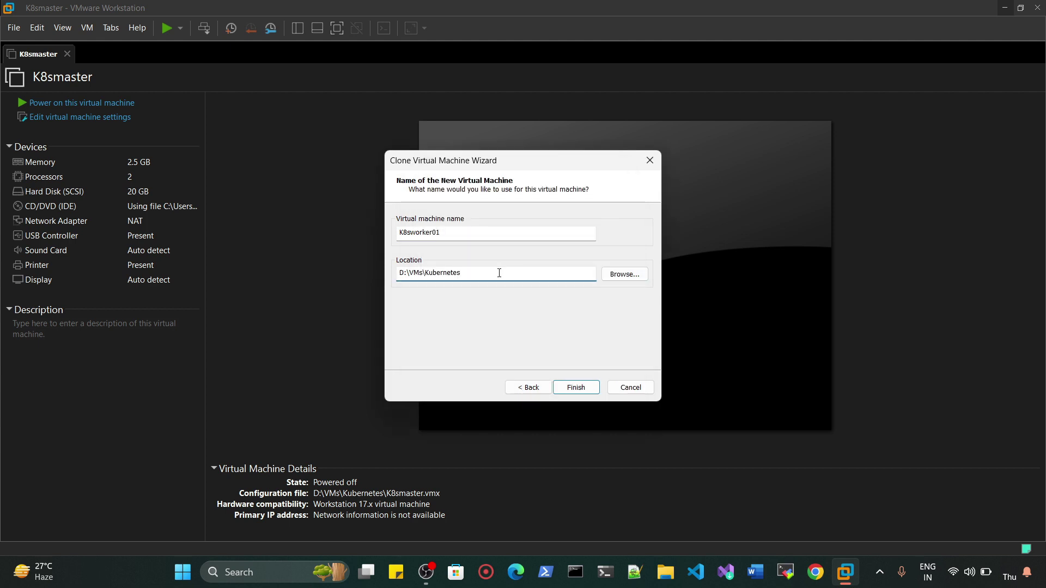
{"action": "type", "text": "\\Worker01"}
{"action": "left_click", "coordinate": [584, 387]}
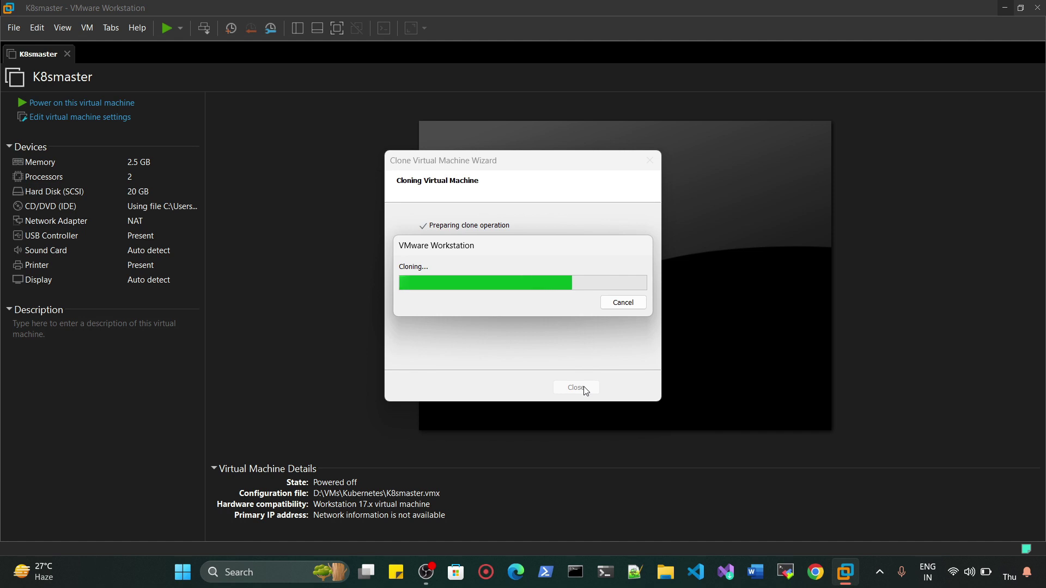
{"action": "left_click", "coordinate": [583, 387]}
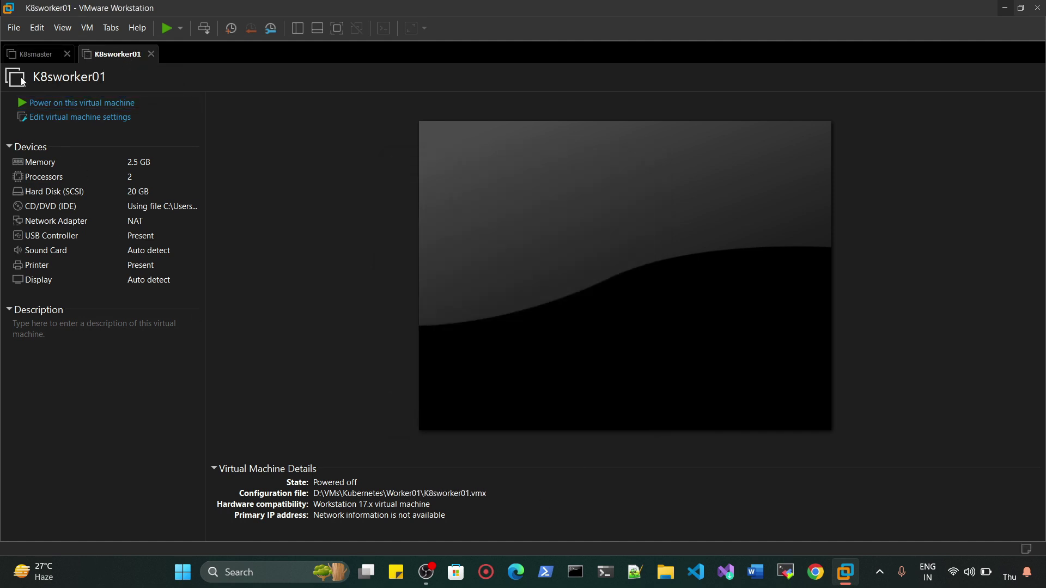
- Reduce K8sworker01's memory from 2600 MB to 2048 MB in its virtual machine settings
{"action": "middle_click", "coordinate": [95, 53]}
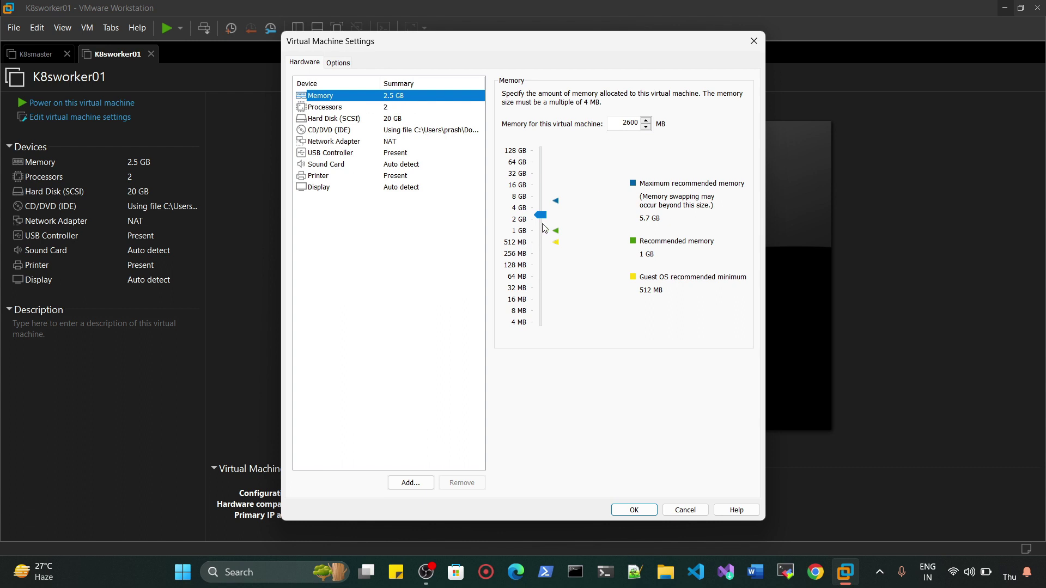
{"action": "left_click", "coordinate": [637, 122]}
{"action": "double_click", "coordinate": [640, 121]}
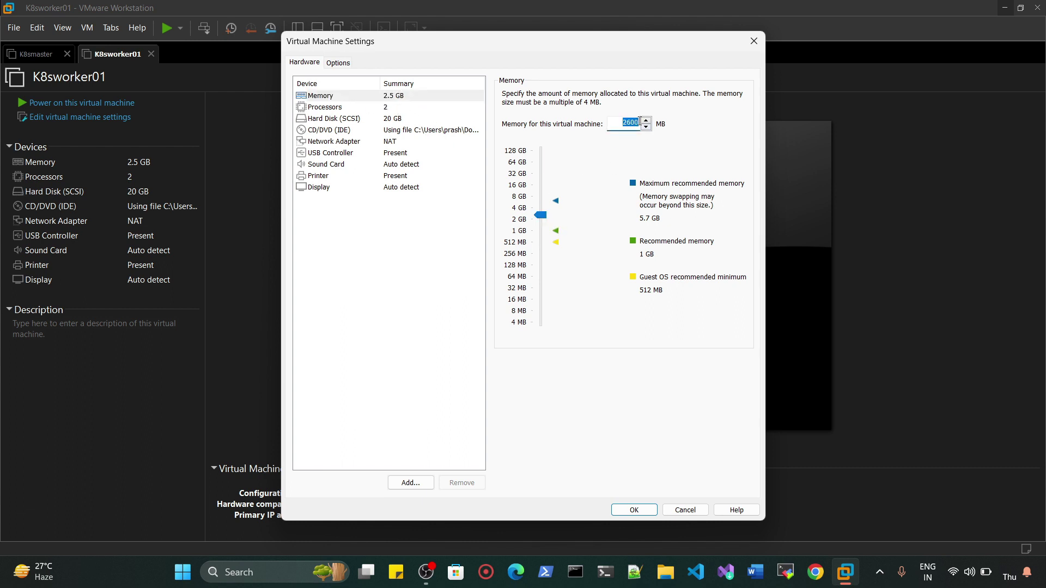
{"action": "type", "text": "20"}
{"action": "left_click", "coordinate": [634, 510]}
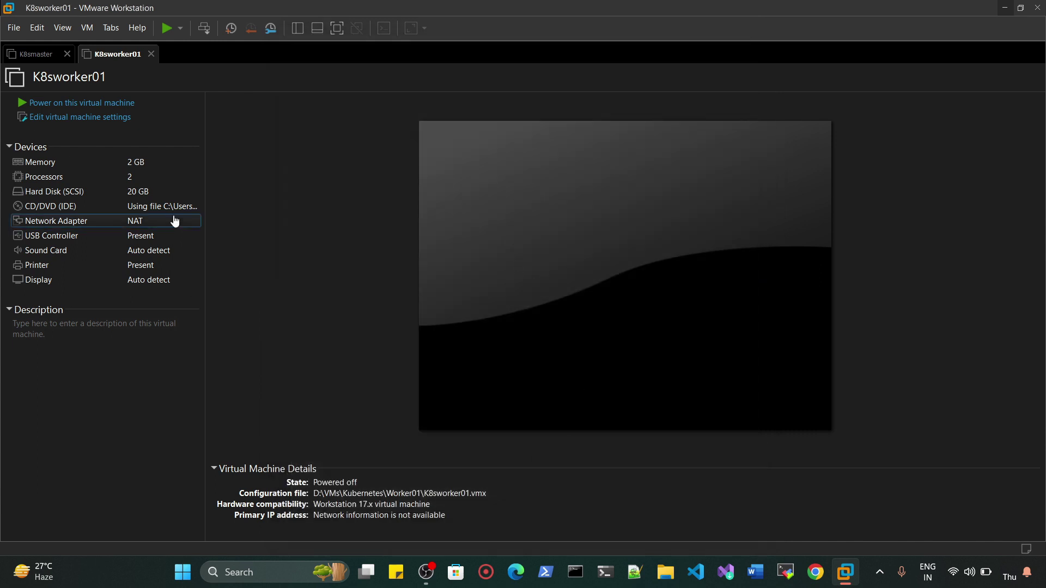
{"action": "left_click", "coordinate": [131, 177]}
- Start another full clone of K8smaster from its current state
{"action": "left_click", "coordinate": [46, 62]}
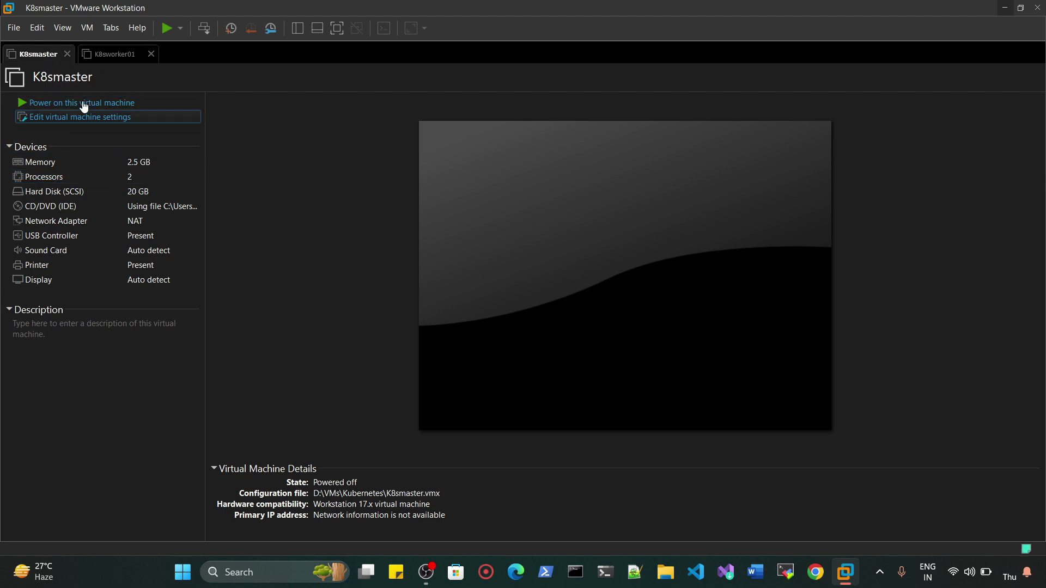
{"action": "left_click", "coordinate": [86, 30]}
{"action": "mouse_move", "coordinate": [132, 184]}
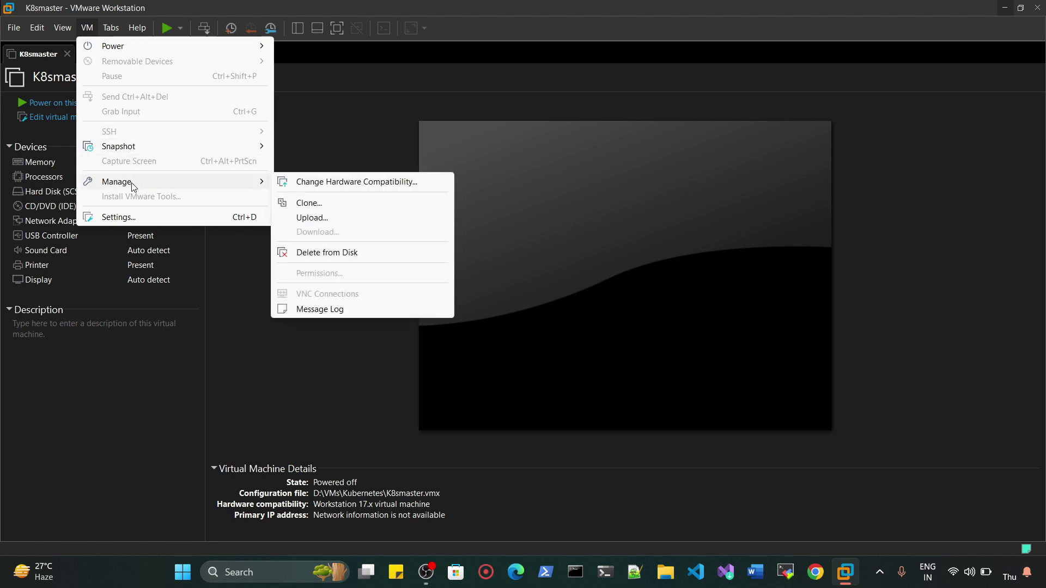
{"action": "left_click", "coordinate": [321, 205]}
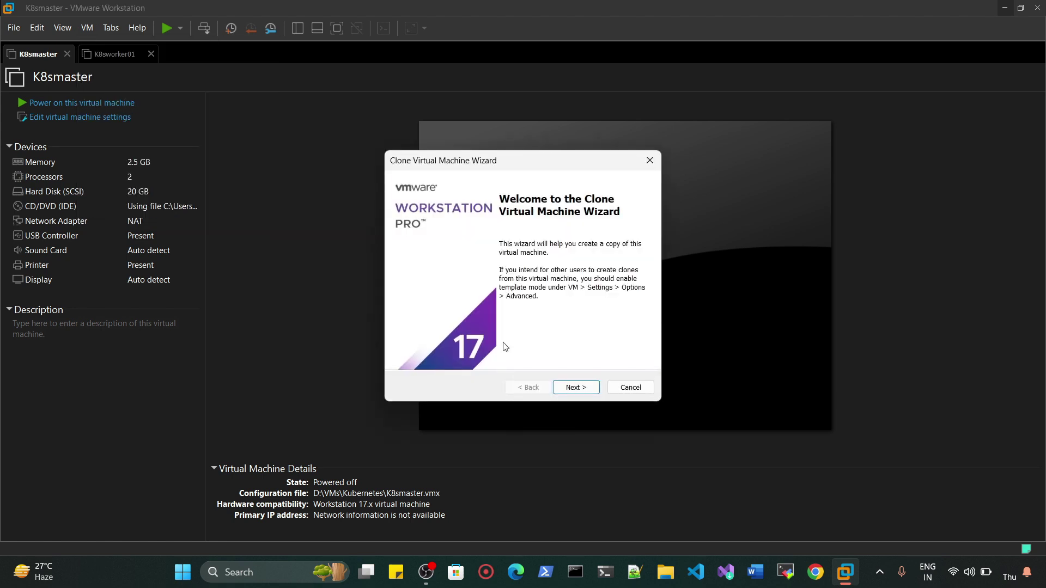
{"action": "left_click", "coordinate": [568, 387]}
{"action": "left_click", "coordinate": [568, 388]}
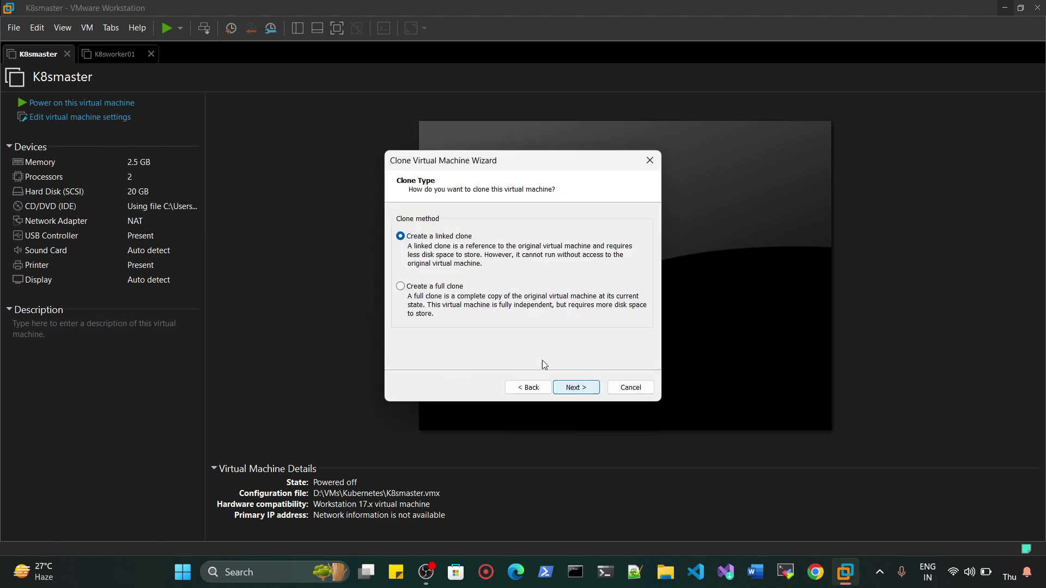
{"action": "left_click", "coordinate": [428, 289]}
{"action": "left_click", "coordinate": [575, 387]}
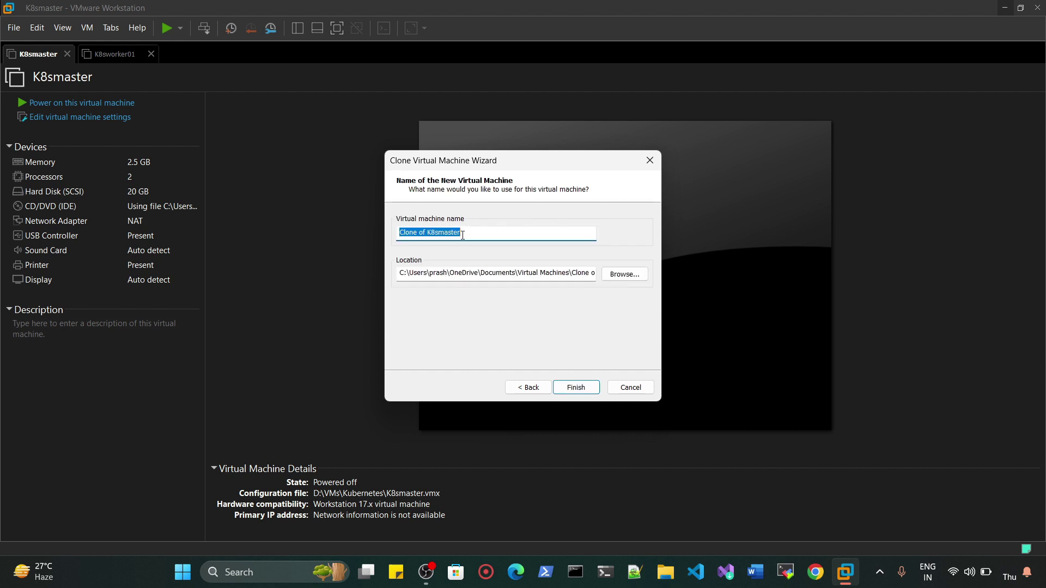
- Name the clone K8sworker02, store it under D:\VMs\Kubernetes\Worker02, and finish cloning
{"action": "key", "text": "Home"}
{"action": "key", "text": "Delete"}
{"action": "key", "text": "Delete"}
{"action": "key", "text": "Delete"}
{"action": "key", "text": "Delete"}
{"action": "key", "text": "Delete"}
{"action": "key", "text": "Delete"}
{"action": "key", "text": "Delete"}
{"action": "key", "text": "Delete"}
{"action": "key", "text": "Delete"}
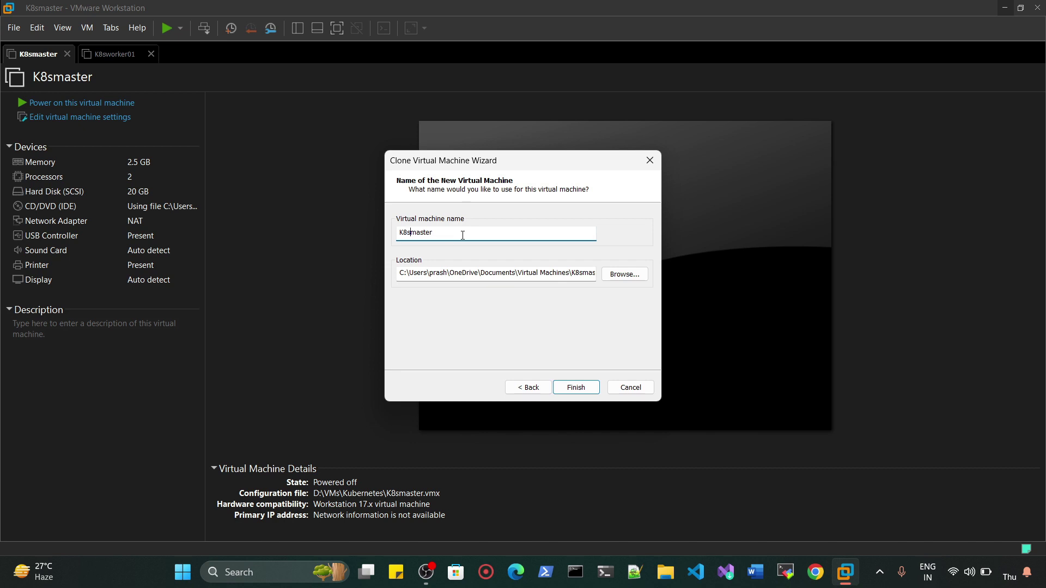
{"action": "key", "text": "Delete"}
{"action": "key", "text": "Delete"}
{"action": "key", "text": "Delete"}
{"action": "key", "text": "Delete"}
{"action": "left_click", "coordinate": [624, 274]}
{"action": "scroll", "coordinate": [488, 301], "scroll_direction": "up", "scroll_amount": 5}
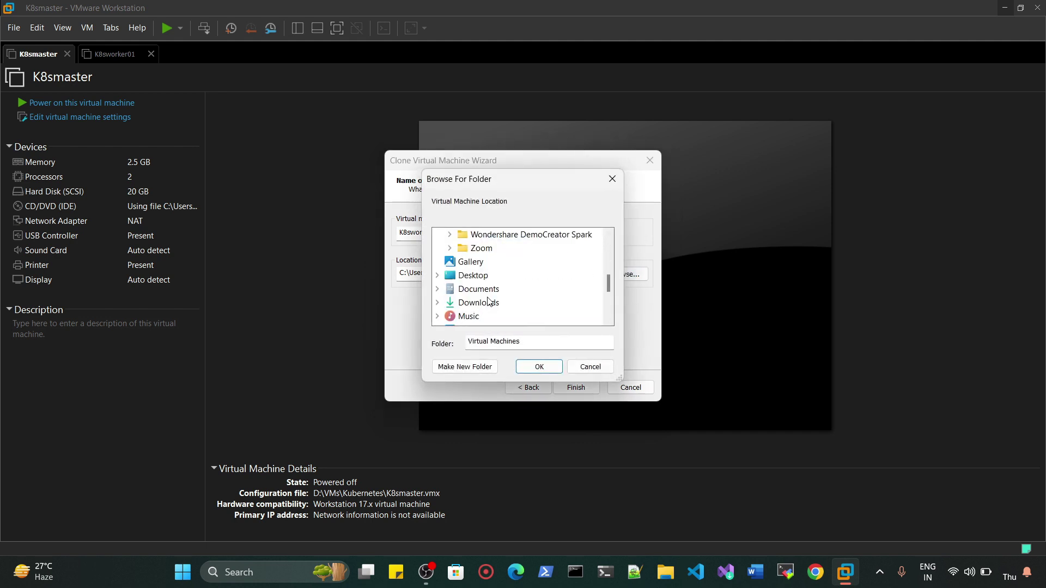
{"action": "scroll", "coordinate": [489, 301], "scroll_direction": "down", "scroll_amount": 2}
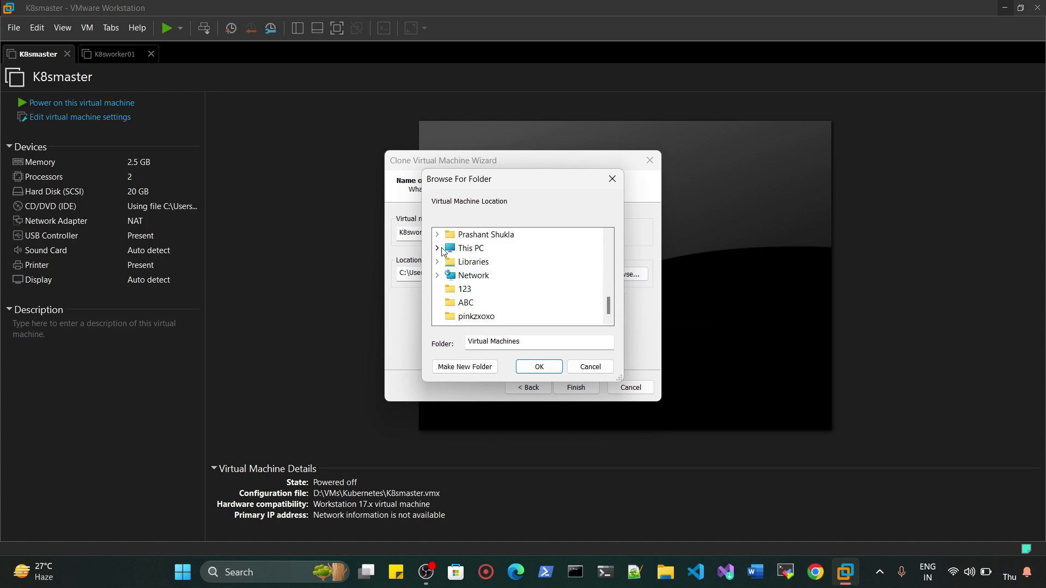
{"action": "left_click", "coordinate": [439, 247]}
{"action": "left_click", "coordinate": [450, 276]}
{"action": "left_click", "coordinate": [498, 303]}
{"action": "left_click", "coordinate": [539, 366]}
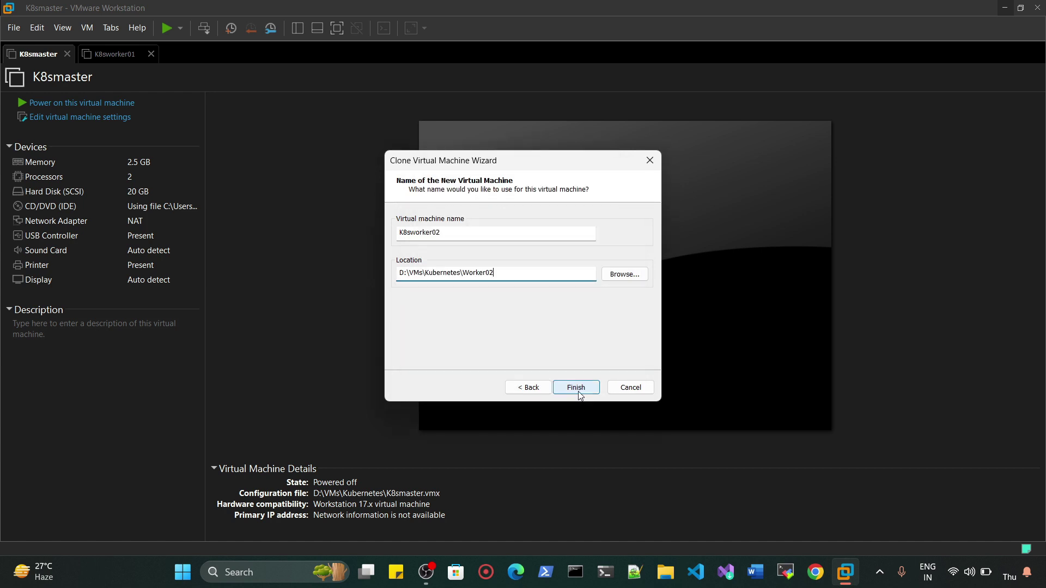
{"action": "left_click", "coordinate": [576, 388]}
{"action": "left_click", "coordinate": [577, 387]}
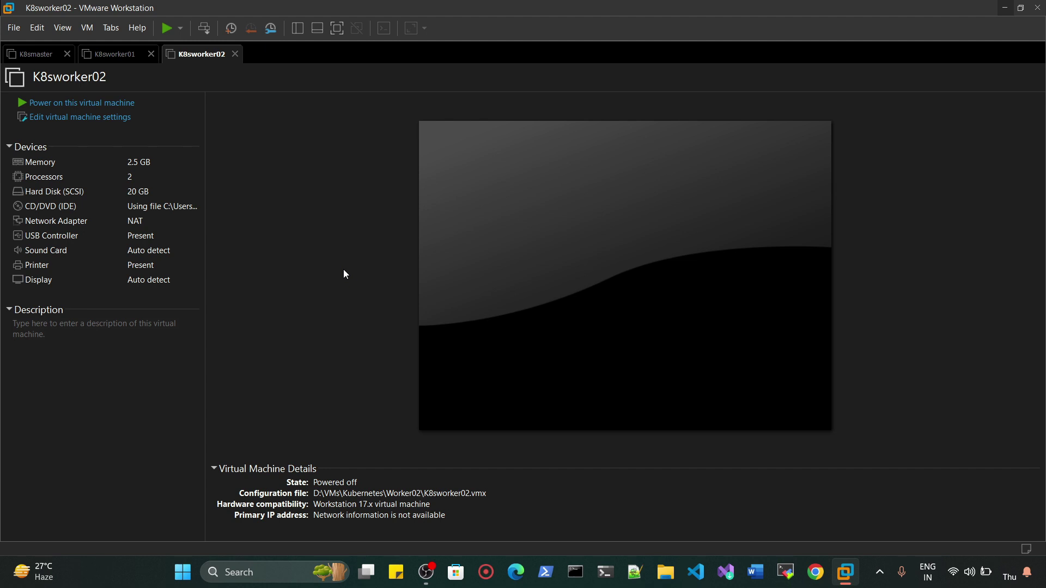
- Set K8sworker02's memory to 2048 MB in its hardware settings and apply it
{"action": "left_click", "coordinate": [98, 118]}
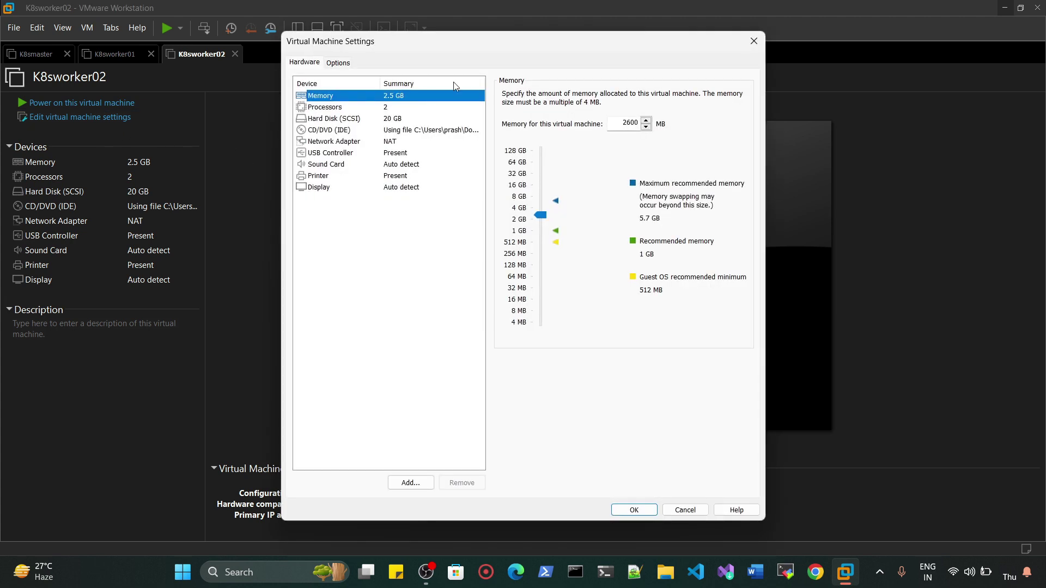
{"action": "left_click_drag", "start_coordinate": [527, 211], "coordinate": [523, 225]}
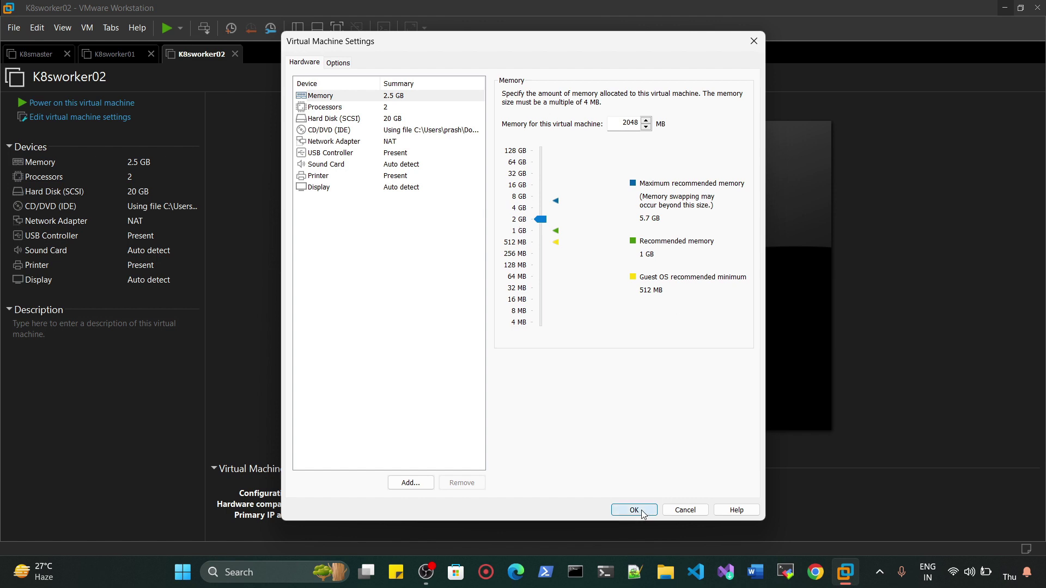
{"action": "left_click", "coordinate": [633, 510]}
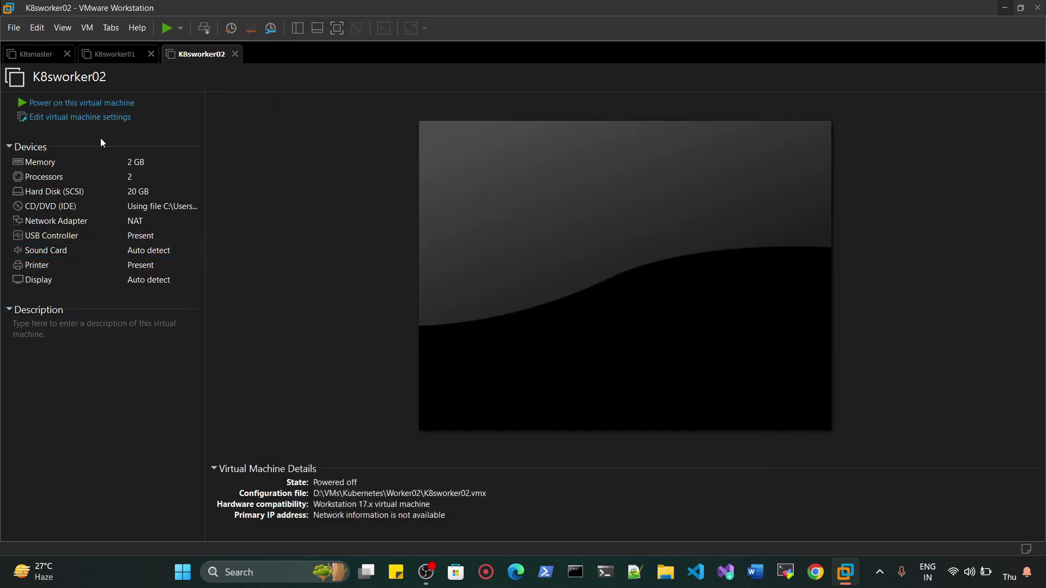
- Power on the K8sworker01, K8sworker02 and K8smaster virtual machines
{"action": "left_click", "coordinate": [112, 53]}
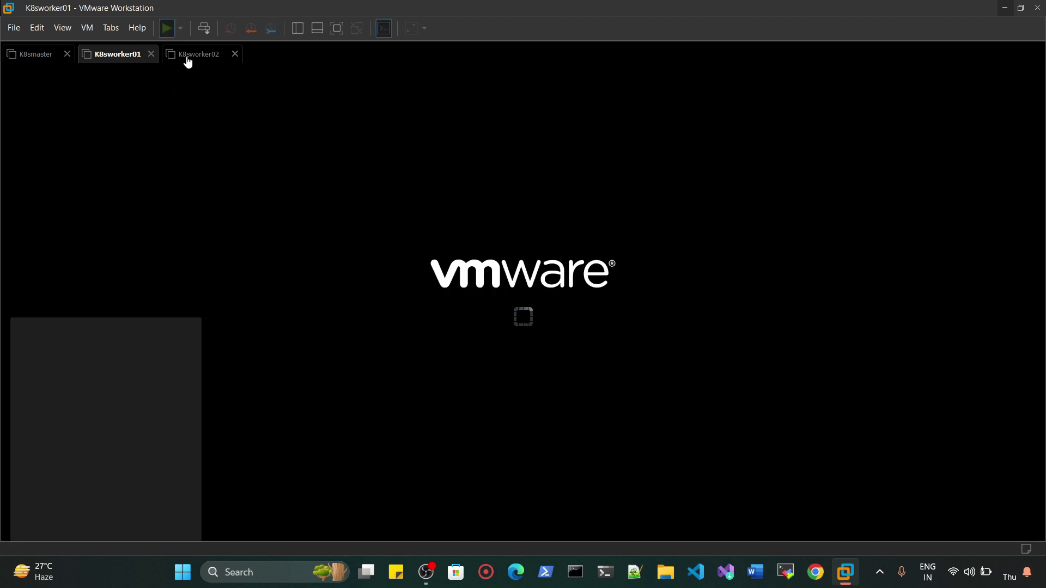
{"action": "left_click", "coordinate": [190, 55]}
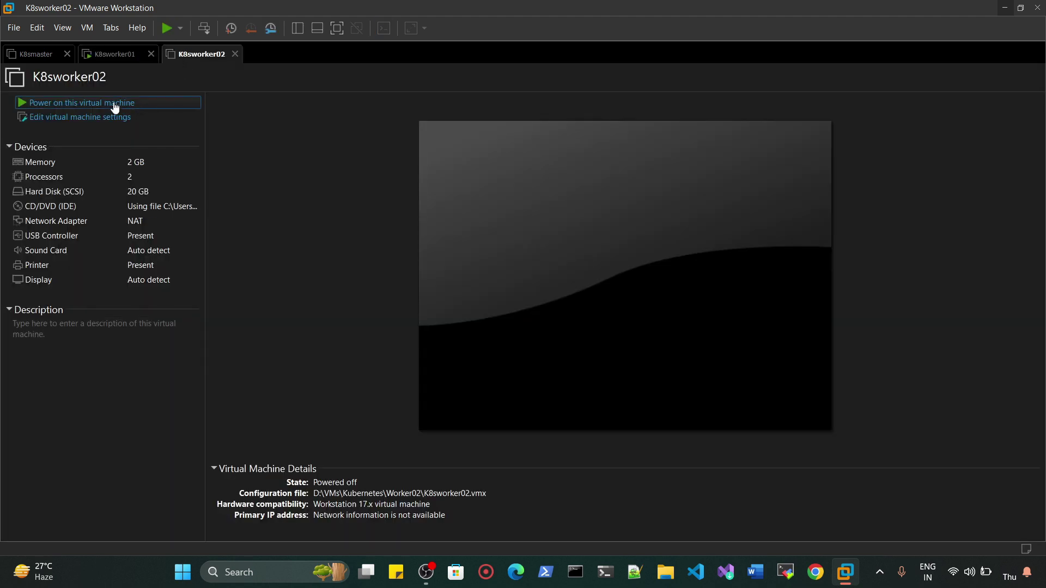
{"action": "left_click", "coordinate": [114, 103]}
{"action": "left_click", "coordinate": [30, 56]}
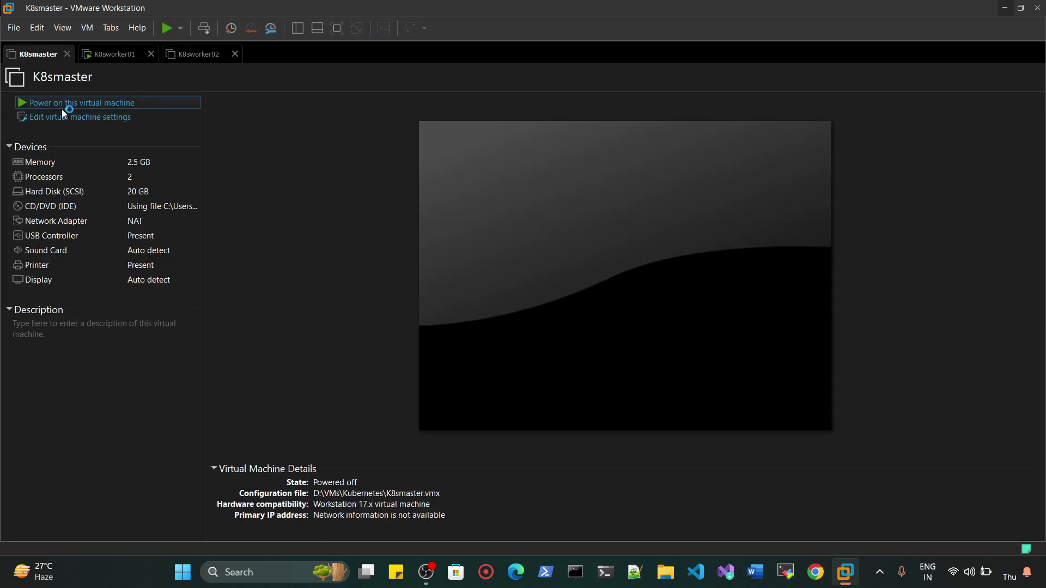
{"action": "left_click", "coordinate": [62, 108]}
{"action": "left_click", "coordinate": [122, 57]}
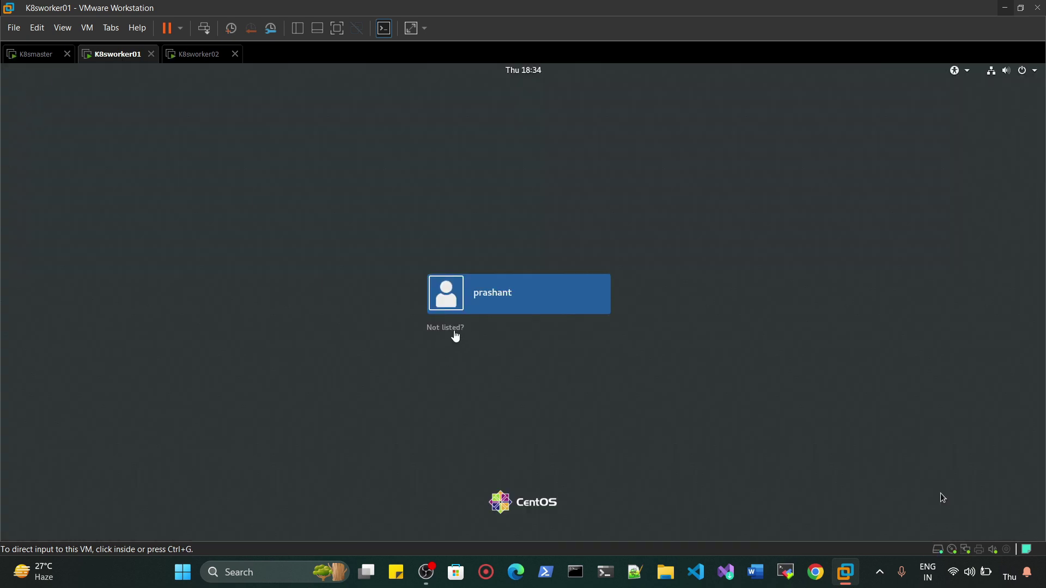
- Sign in to K8sworker01 as root via Not listed, entering the root password
{"action": "left_click", "coordinate": [450, 328]}
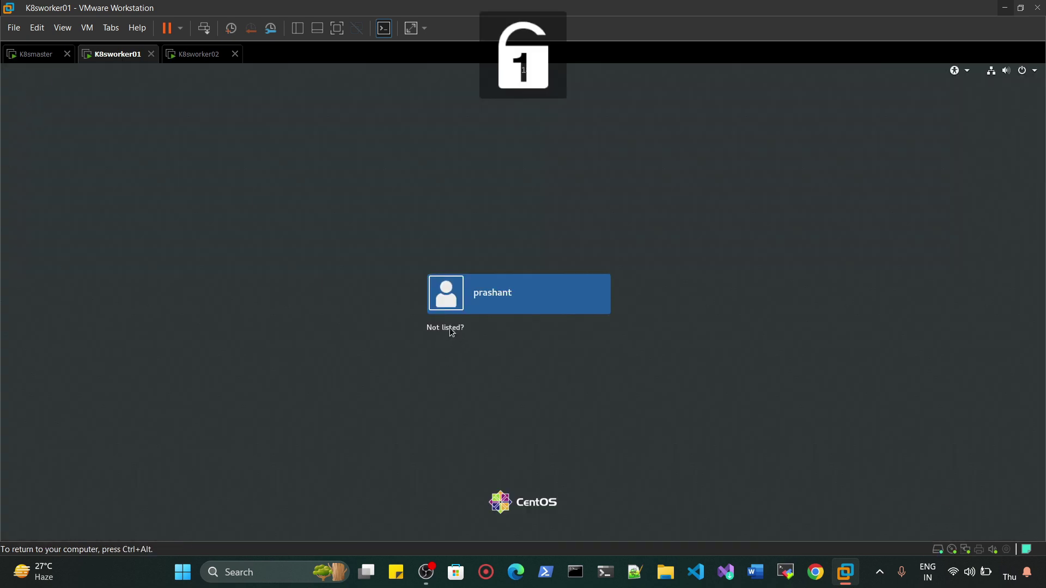
{"action": "left_click", "coordinate": [449, 328]}
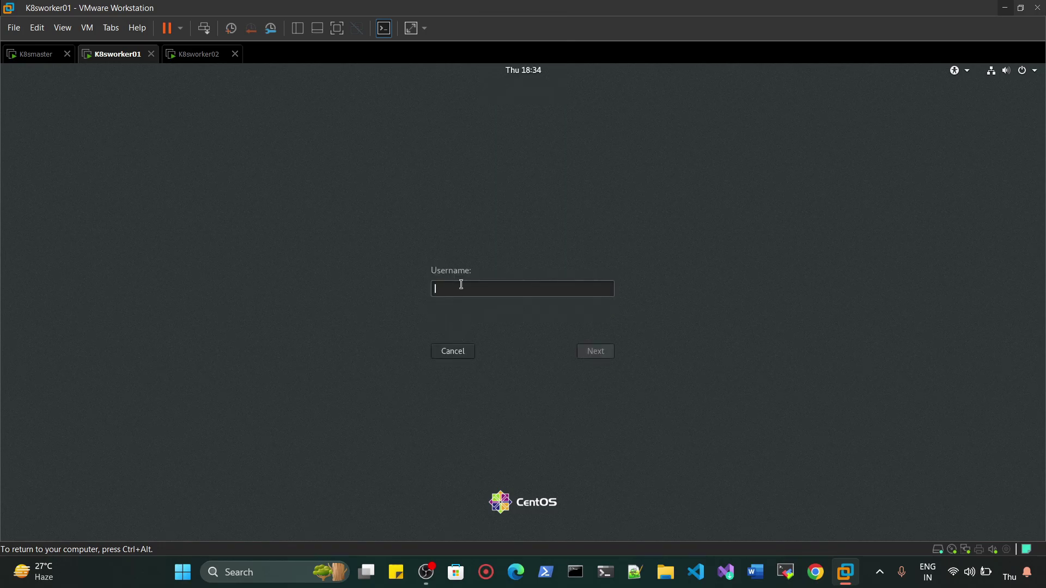
{"action": "type", "text": "root"}
{"action": "key", "text": "Return"}
{"action": "type", "text": "redhat"}
{"action": "key", "text": "Return"}
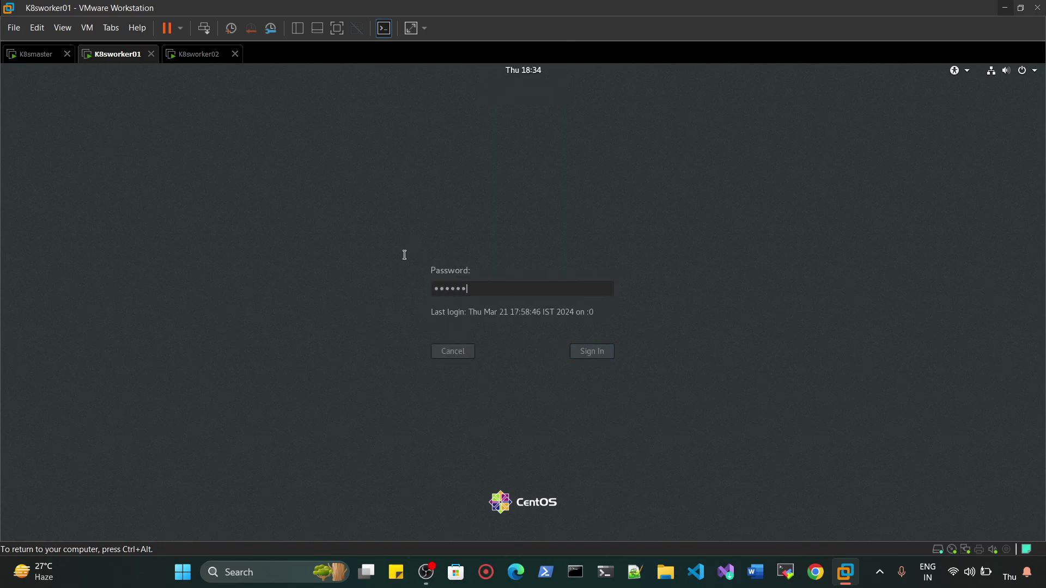
- Cycle through the K8sworker02, K8smaster and K8sworker01 tabs to check their boot progress
{"action": "left_click", "coordinate": [193, 57]}
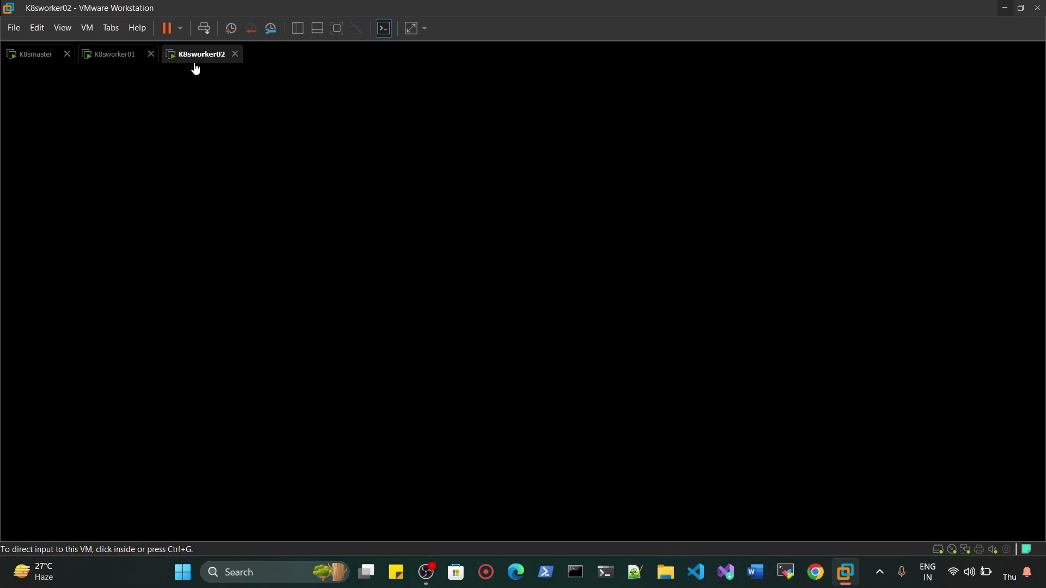
{"action": "left_click", "coordinate": [35, 64]}
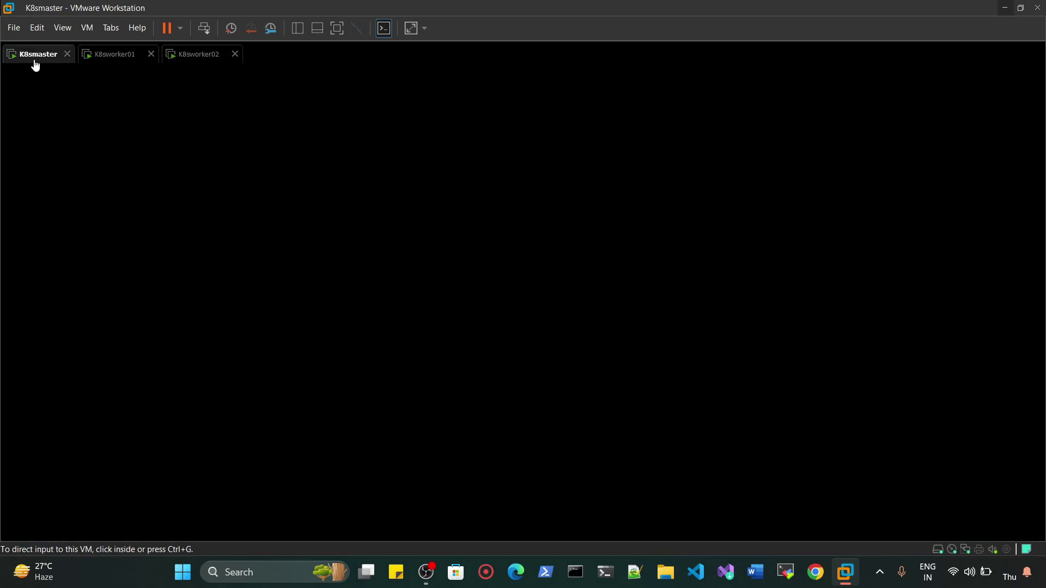
{"action": "left_click", "coordinate": [100, 65]}
{"action": "left_click", "coordinate": [224, 60]}
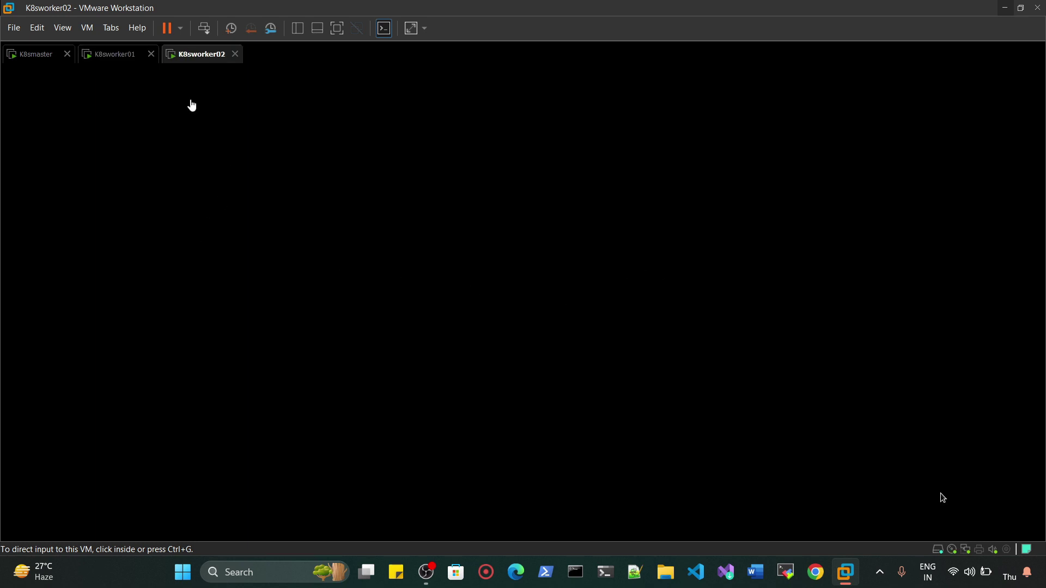
{"action": "left_click", "coordinate": [35, 54]}
{"action": "left_click", "coordinate": [106, 55]}
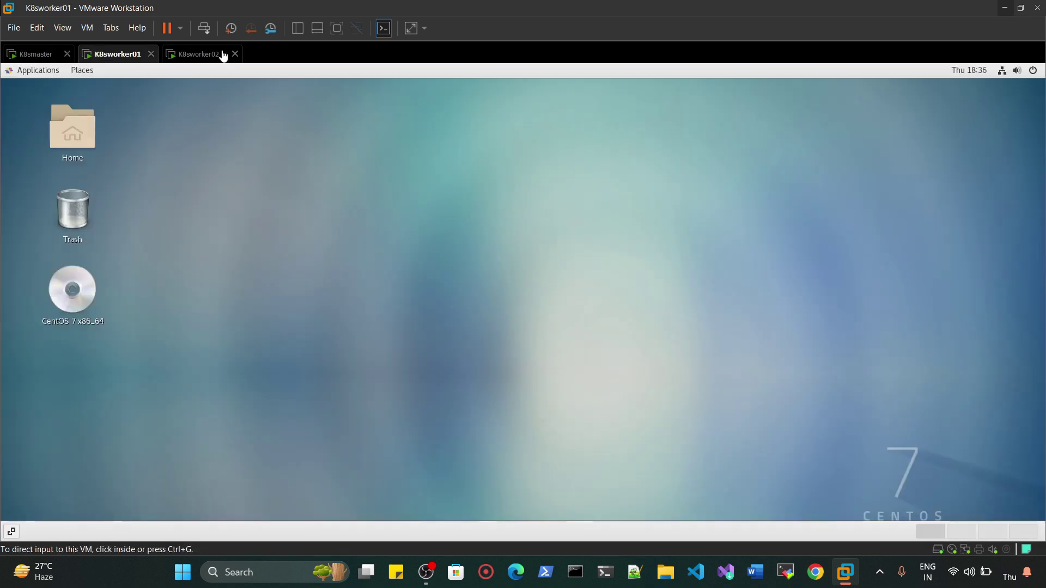
{"action": "left_click", "coordinate": [221, 53]}
{"action": "left_click", "coordinate": [123, 57]}
- Open a maximized terminal on the K8smaster desktop, then check the K8sworker01 tab
{"action": "left_click", "coordinate": [43, 59]}
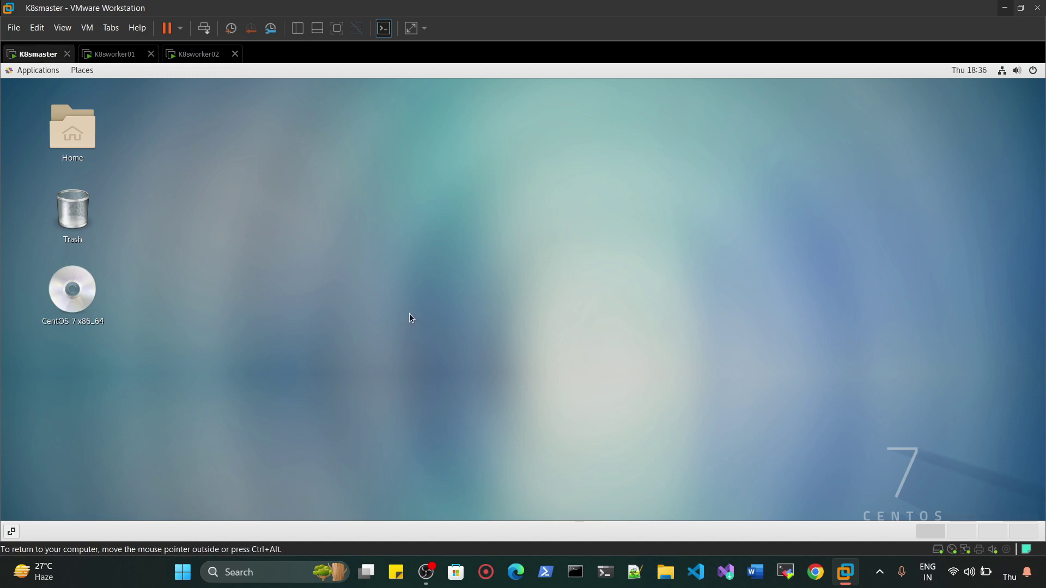
{"action": "right_click", "coordinate": [388, 298]}
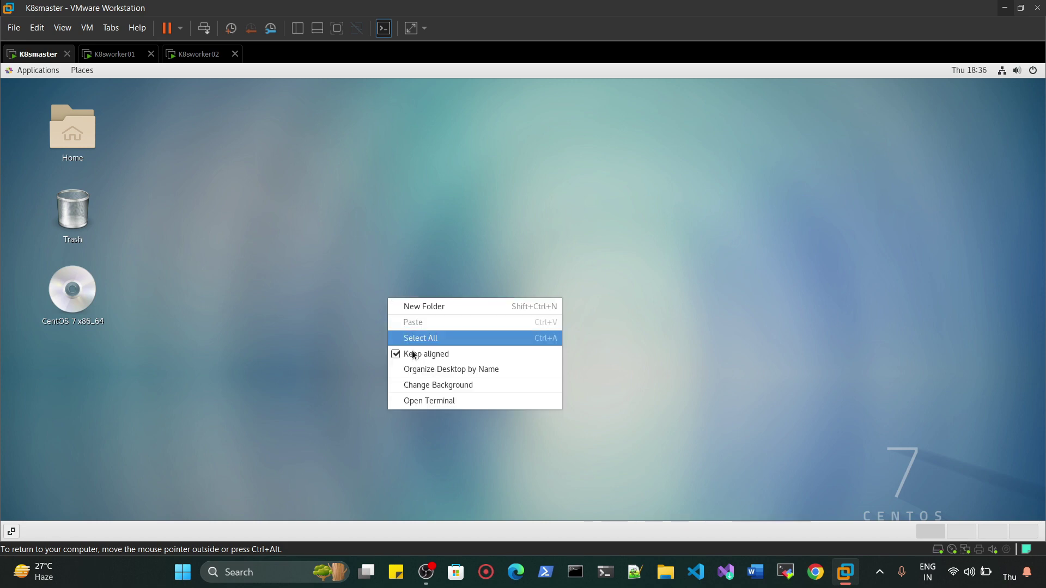
{"action": "left_click", "coordinate": [426, 401]}
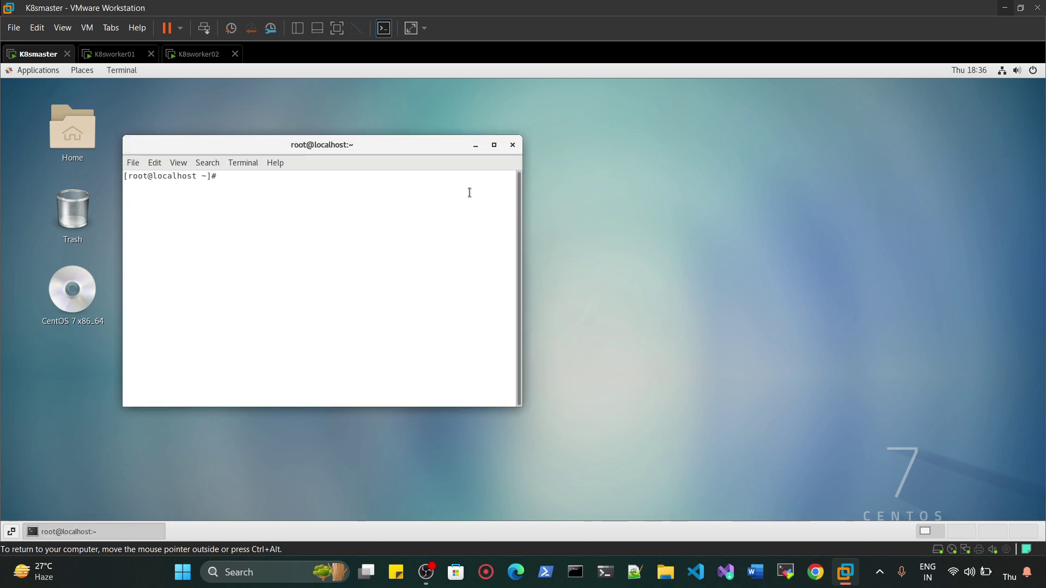
{"action": "left_click", "coordinate": [494, 146]}
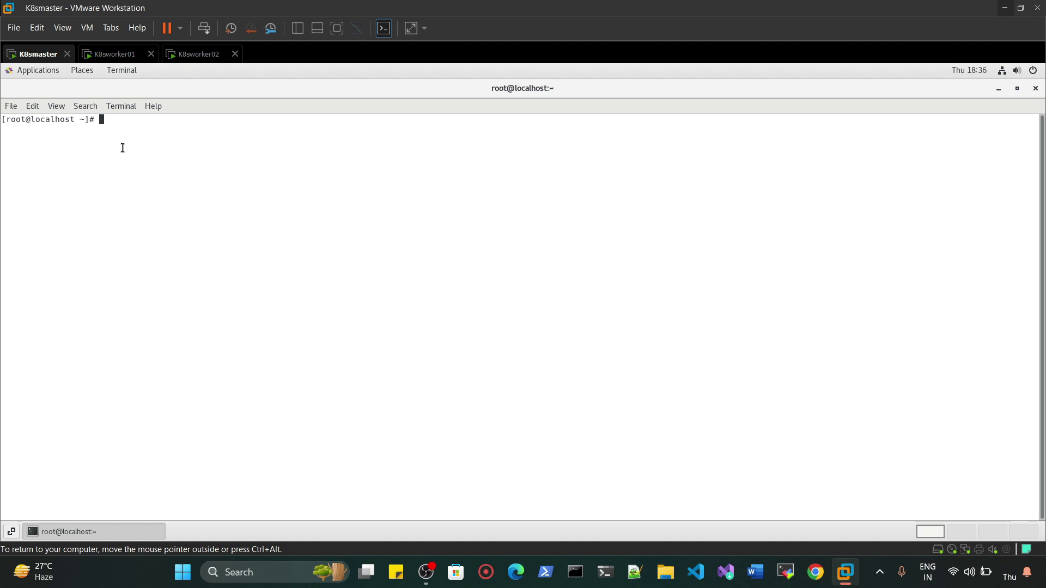
{"action": "left_click", "coordinate": [102, 55]}
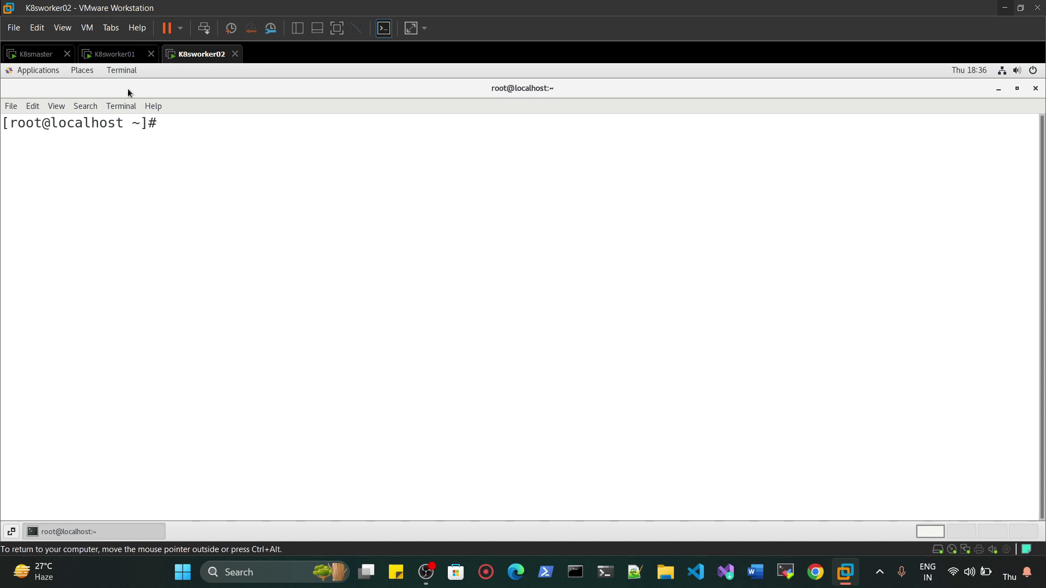
{"action": "left_click", "coordinate": [106, 60]}
{"action": "left_click", "coordinate": [47, 56]}
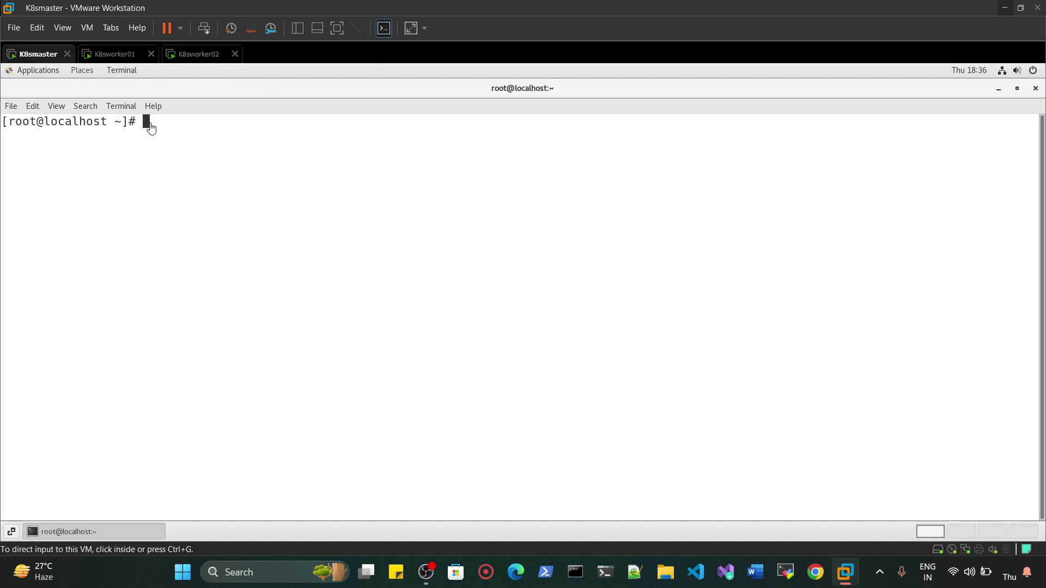
- Enlarge the terminal font and inspect the localhost hostname in the prompt
{"action": "key", "text": "ctrl+shift+plus"}
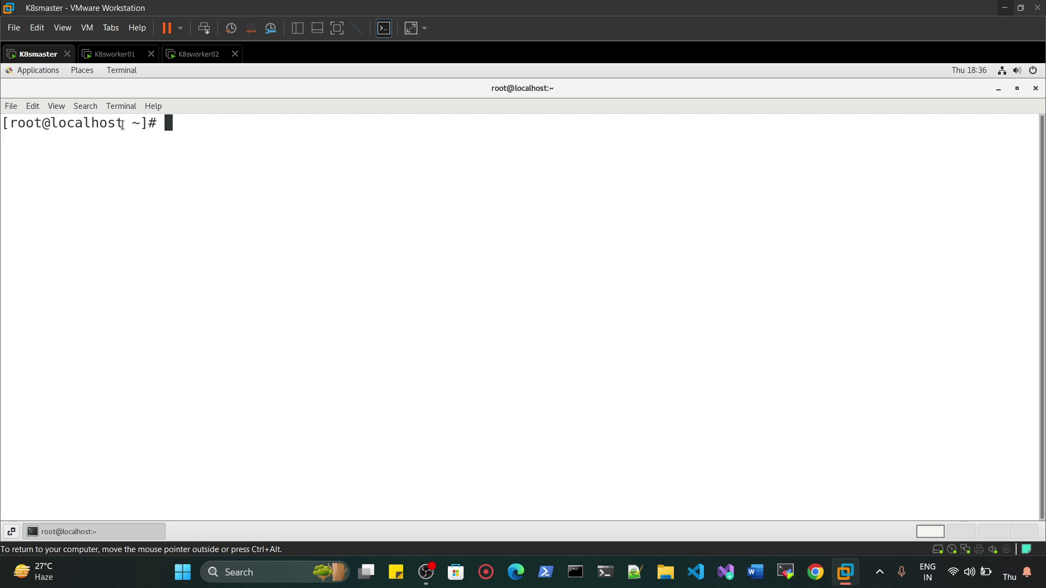
{"action": "double_click", "coordinate": [122, 125]}
{"action": "triple_click", "coordinate": [46, 131]}
{"action": "double_click", "coordinate": [113, 130]}
{"action": "left_click", "coordinate": [172, 126]}
- Run hostnamectl set-hostname k8smaster.example.com, then start bash to refresh the prompt
{"action": "type", "text": "hostnamectl set-hosten"}
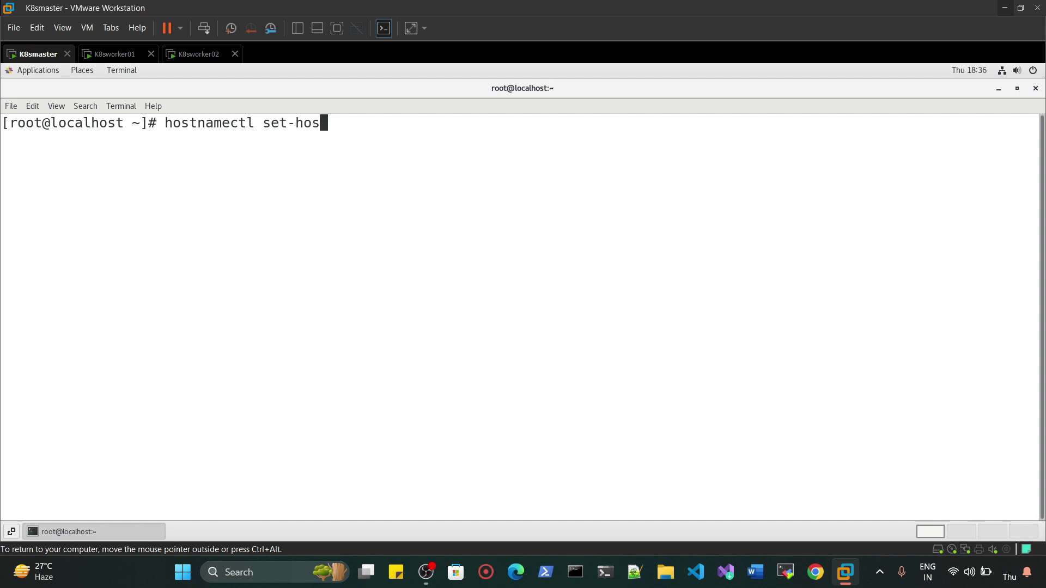
{"action": "key", "text": "BackSpace"}
{"action": "key", "text": "BackSpace"}
{"action": "type", "text": "name k8smaster.exxamp"}
{"action": "key", "text": "BackSpace"}
{"action": "key", "text": "BackSpace"}
{"action": "key", "text": "BackSpace"}
{"action": "key", "text": "BackSpace"}
{"action": "type", "text": "ample.com"}
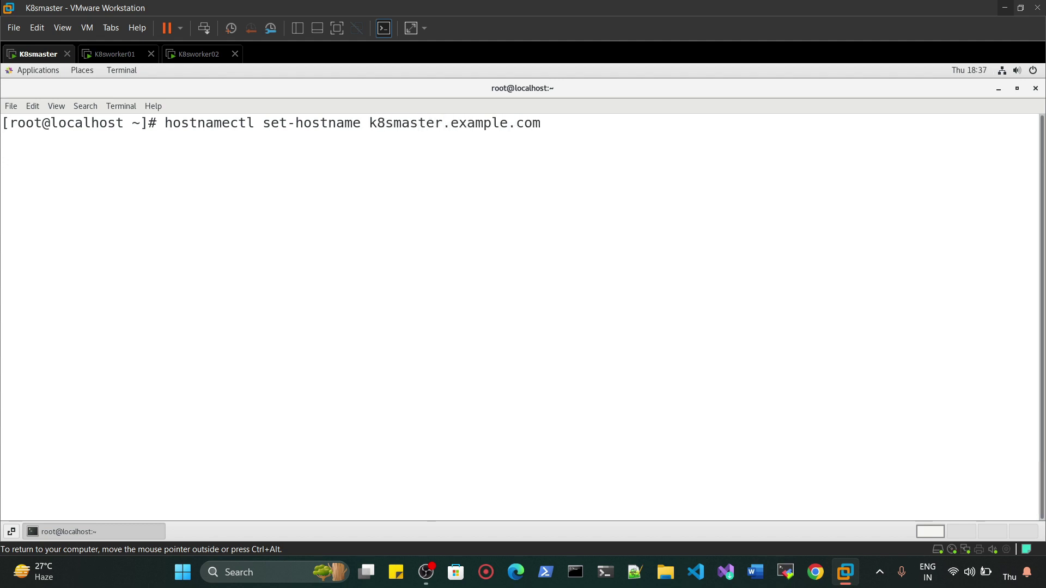
{"action": "key", "text": "Return"}
{"action": "type", "text": "b"}
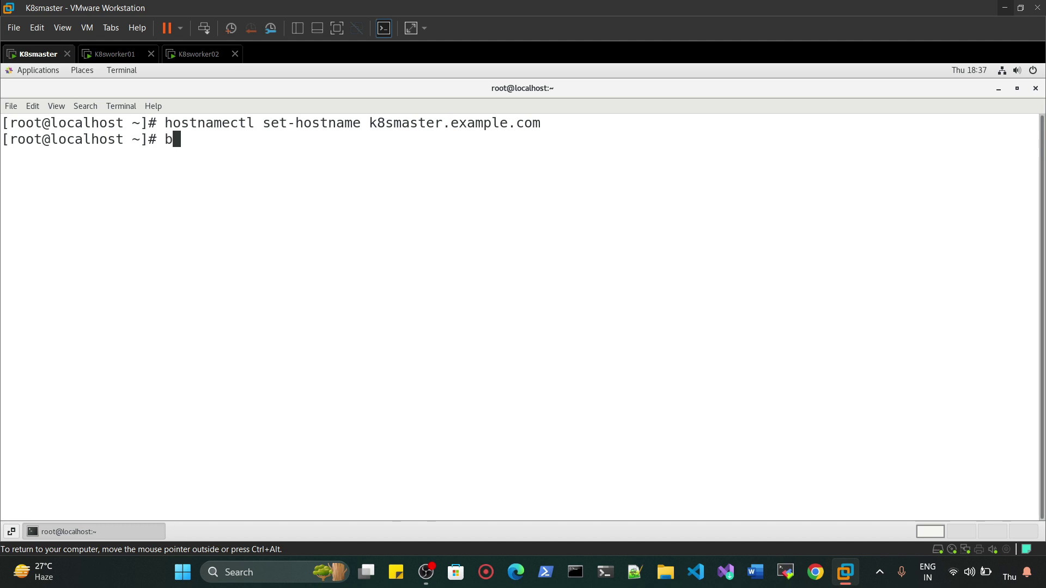
{"action": "type", "text": "ash"}
{"action": "key", "text": "Return"}
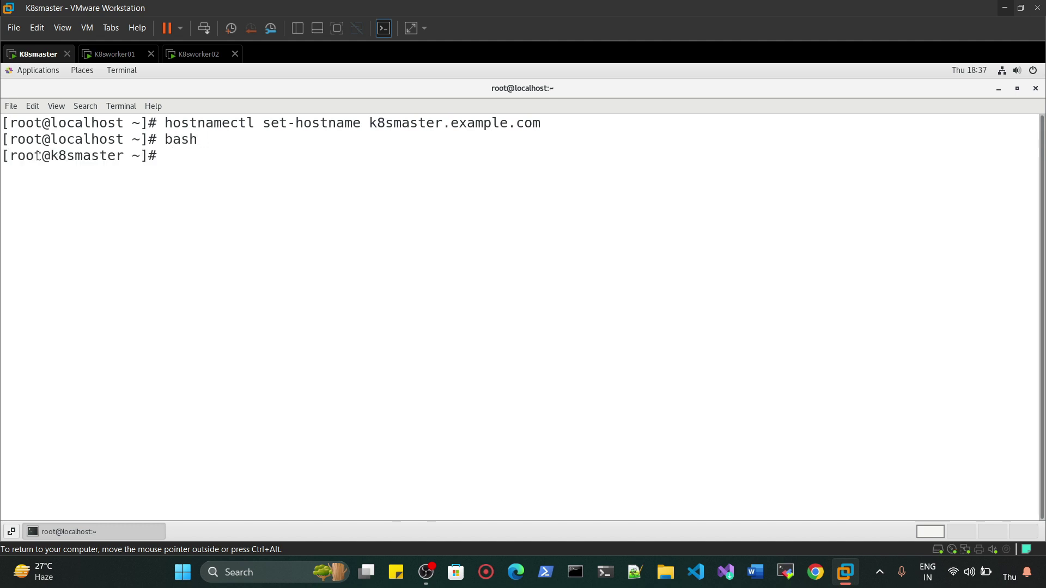
- Highlight the new k8smaster prompt and the hostname-setting command to verify them
{"action": "left_click_drag", "start_coordinate": [129, 149], "coordinate": [53, 161]}
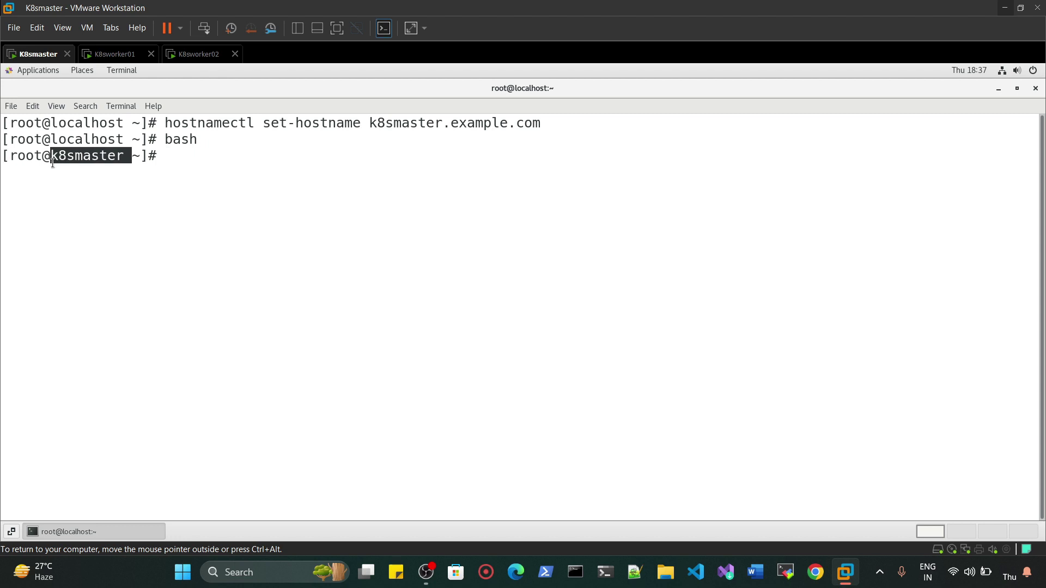
{"action": "left_click", "coordinate": [170, 161]}
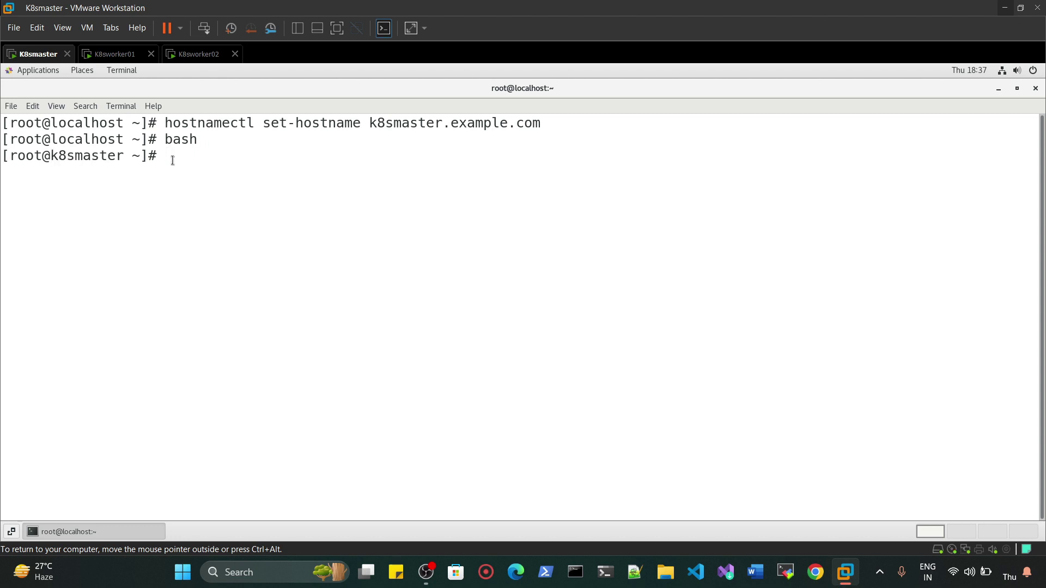
{"action": "triple_click", "coordinate": [233, 123]}
{"action": "left_click", "coordinate": [169, 125]}
{"action": "left_click_drag", "start_coordinate": [169, 125], "coordinate": [541, 125]}
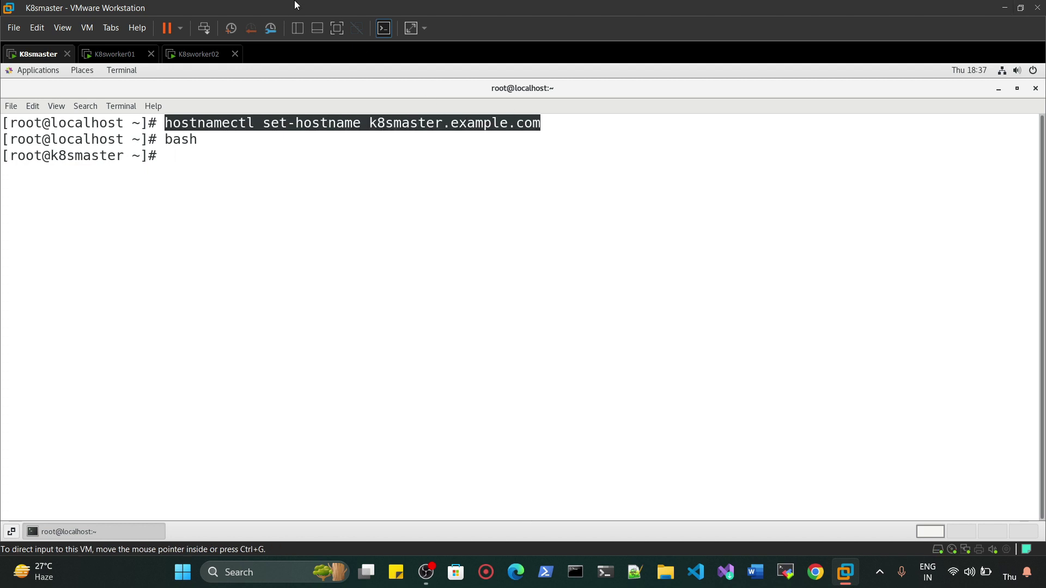